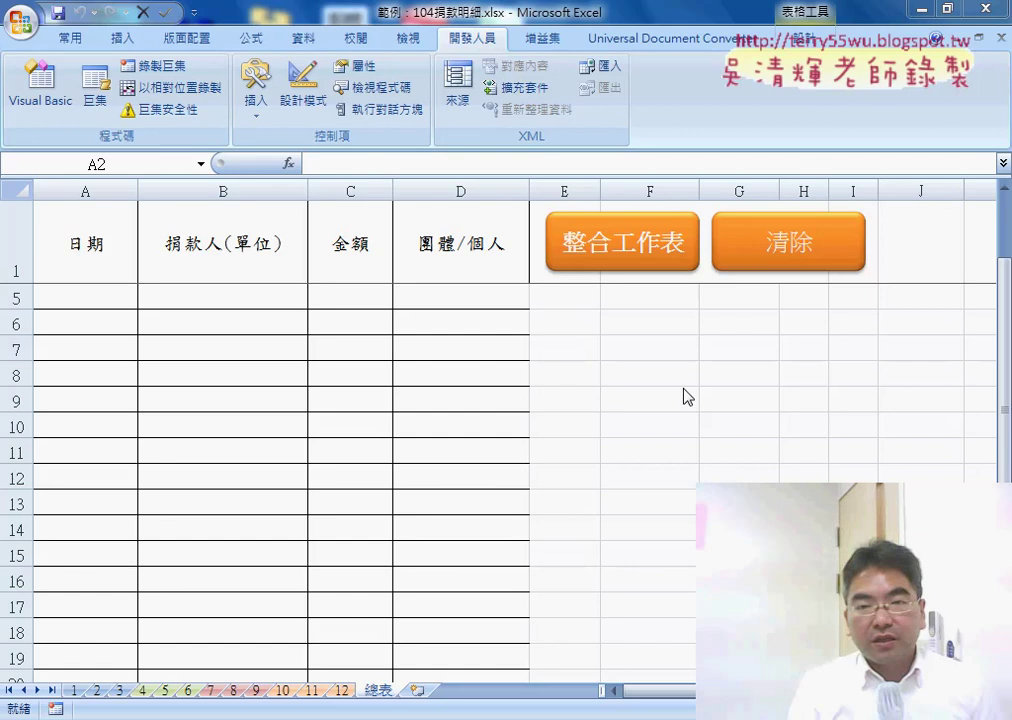
- Fill 總表 with donation rows using 整合工作表, clear them with 清除, then repeat both
click(628, 255)
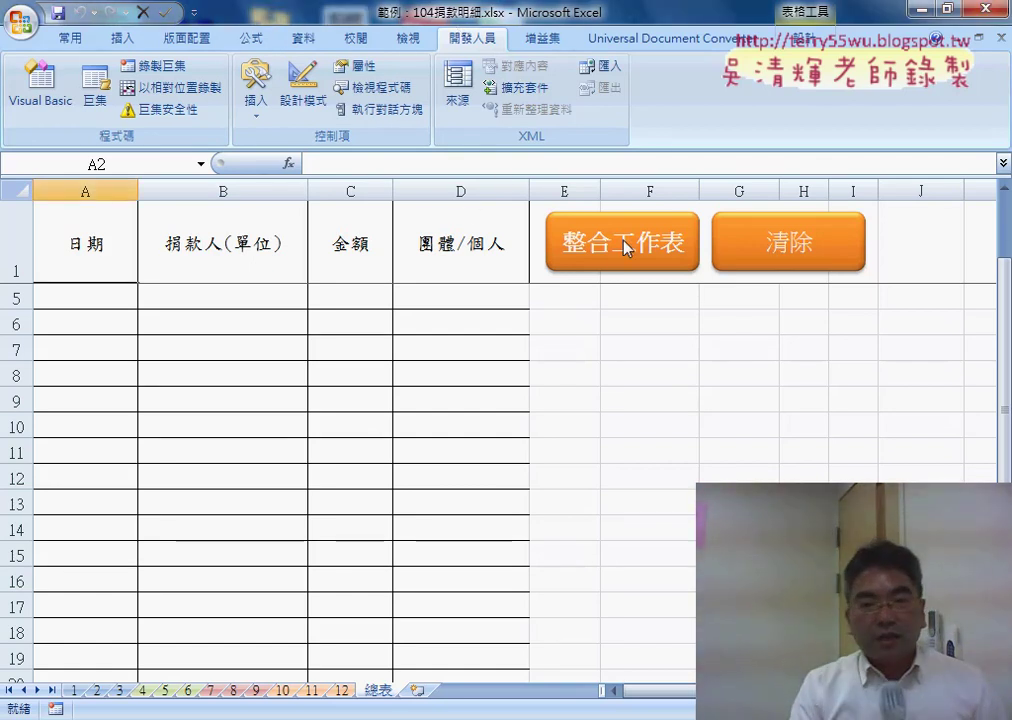
click(749, 270)
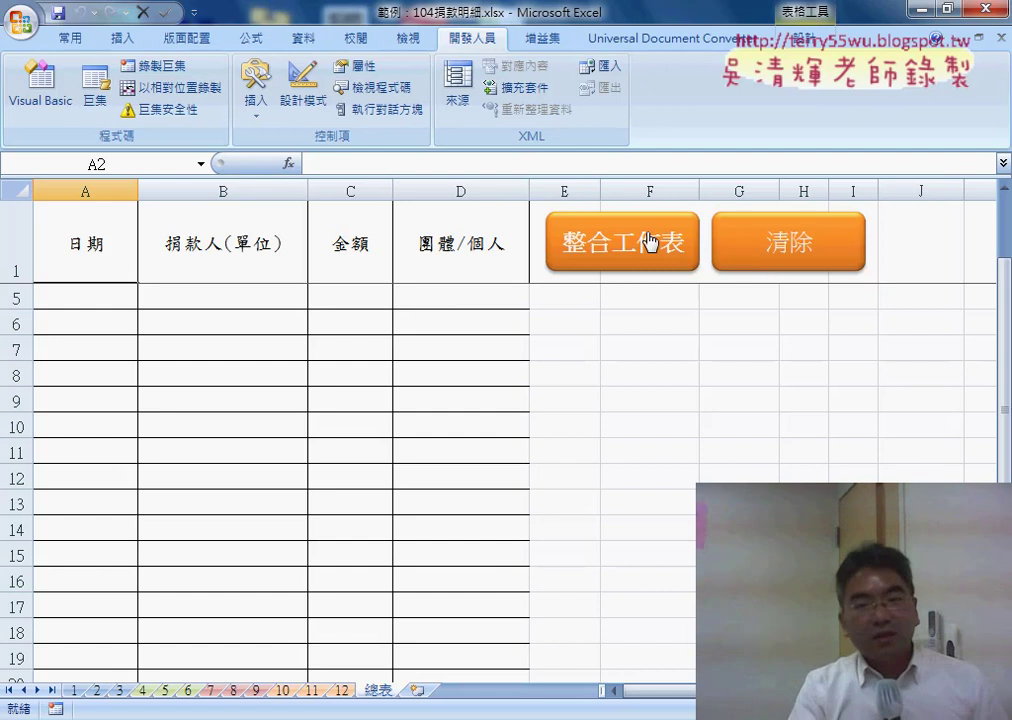
click(75, 691)
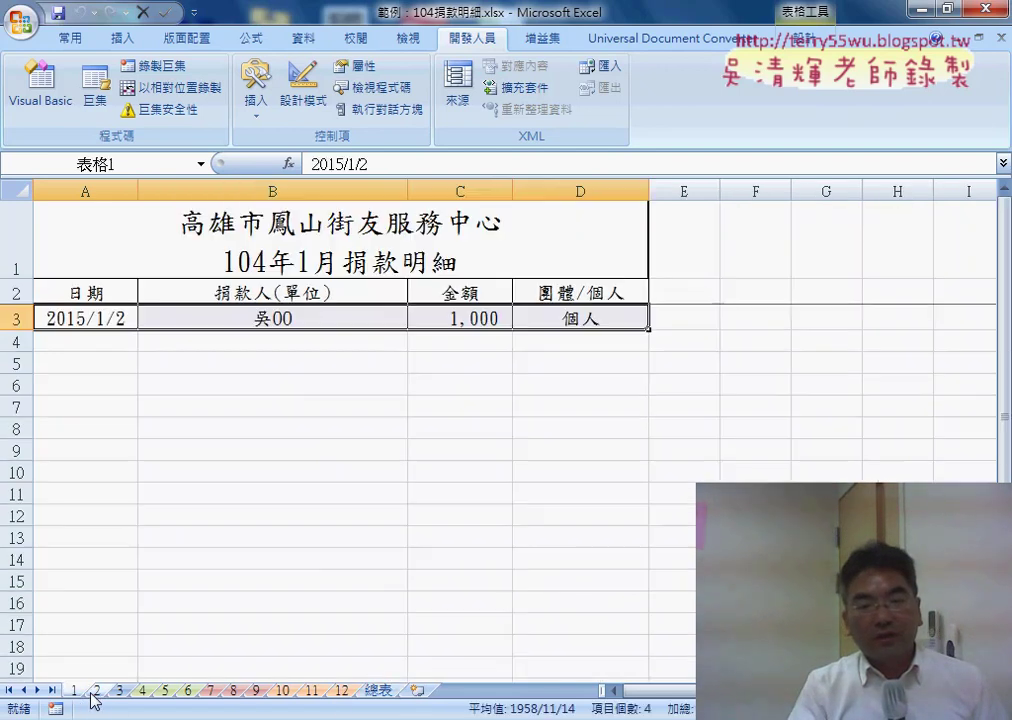
click(378, 690)
click(584, 241)
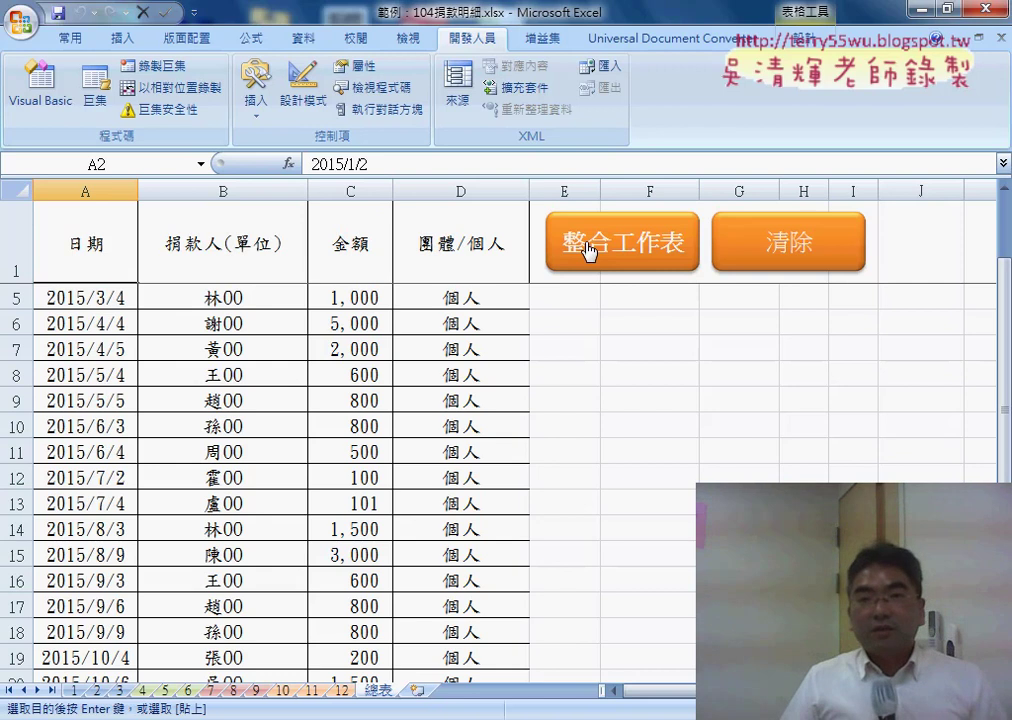
click(793, 256)
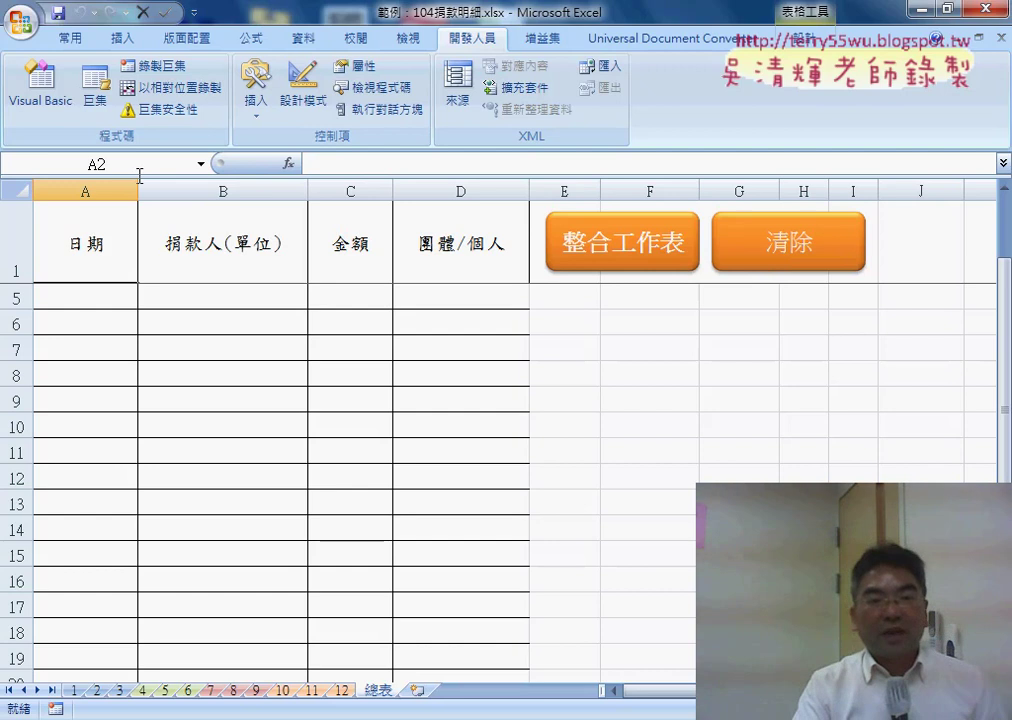
- Open the Visual Basic Editor and review the 工作表合併 and 清除 macros in 問題04's Module1
click(50, 110)
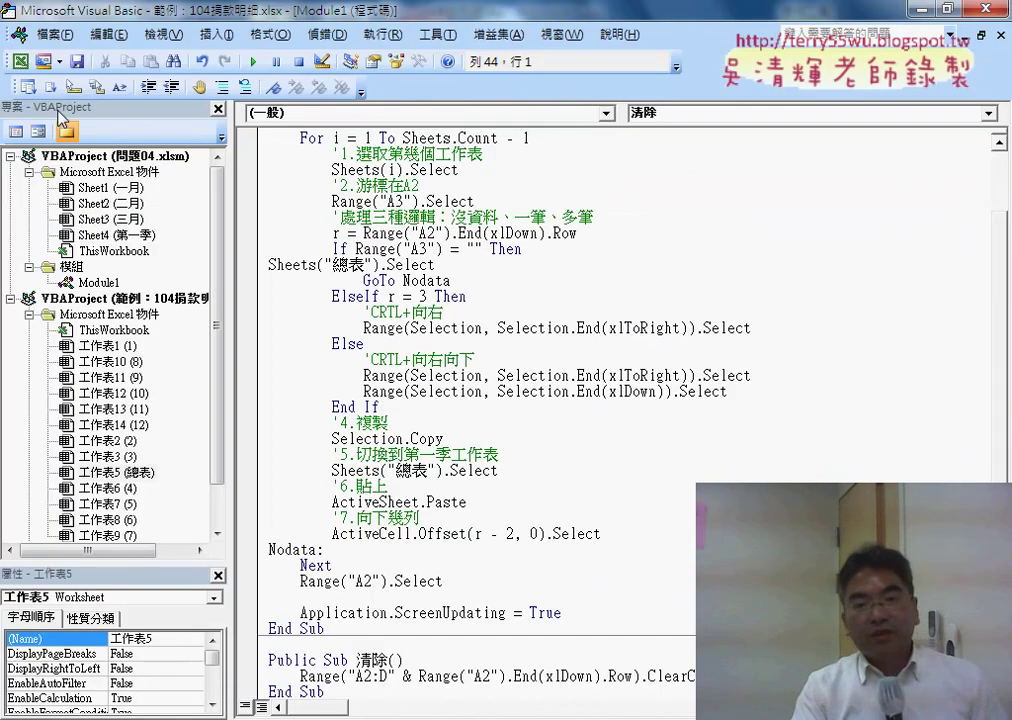
scroll(444, 343, up, 2)
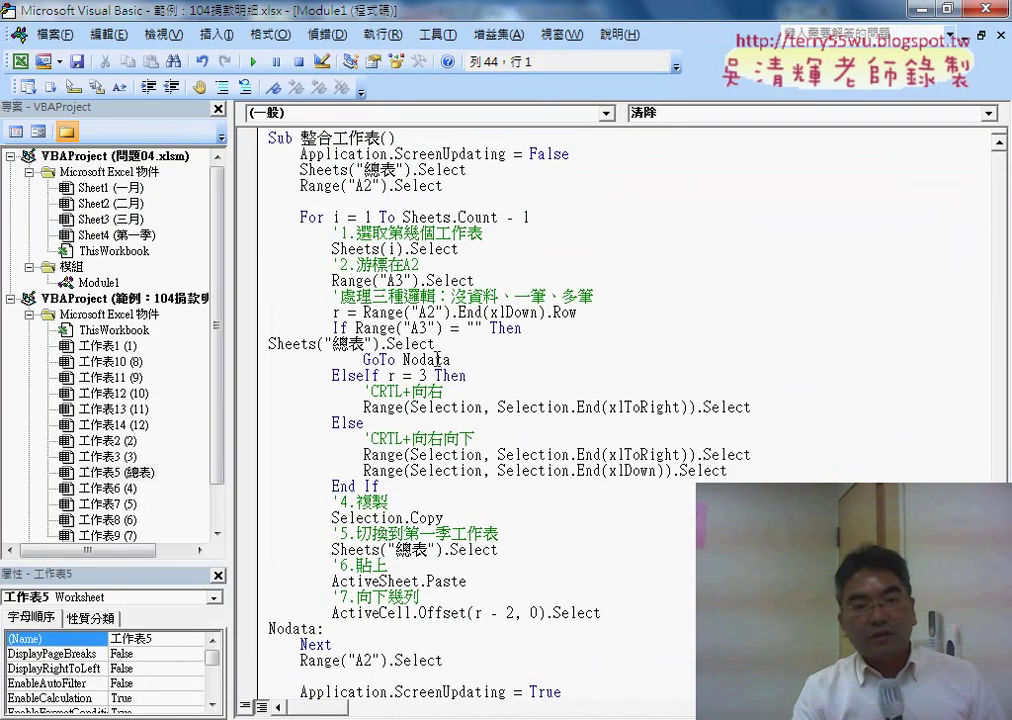
double_click(98, 282)
scroll(343, 322, up, 1)
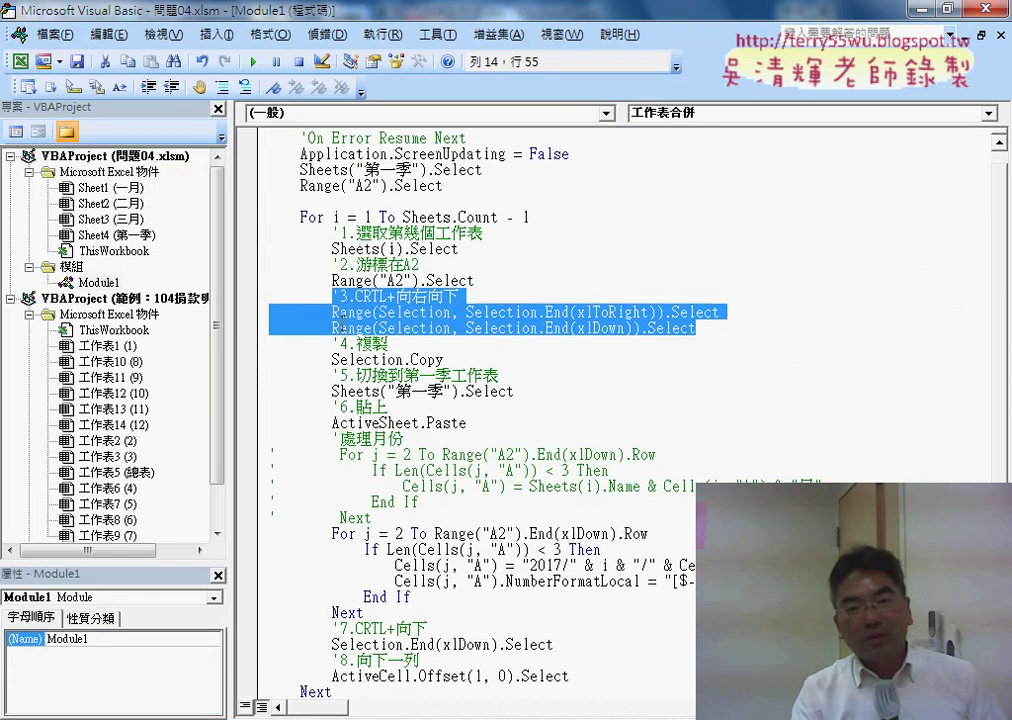
scroll(343, 323, up, 1)
drag(272, 128, 435, 620)
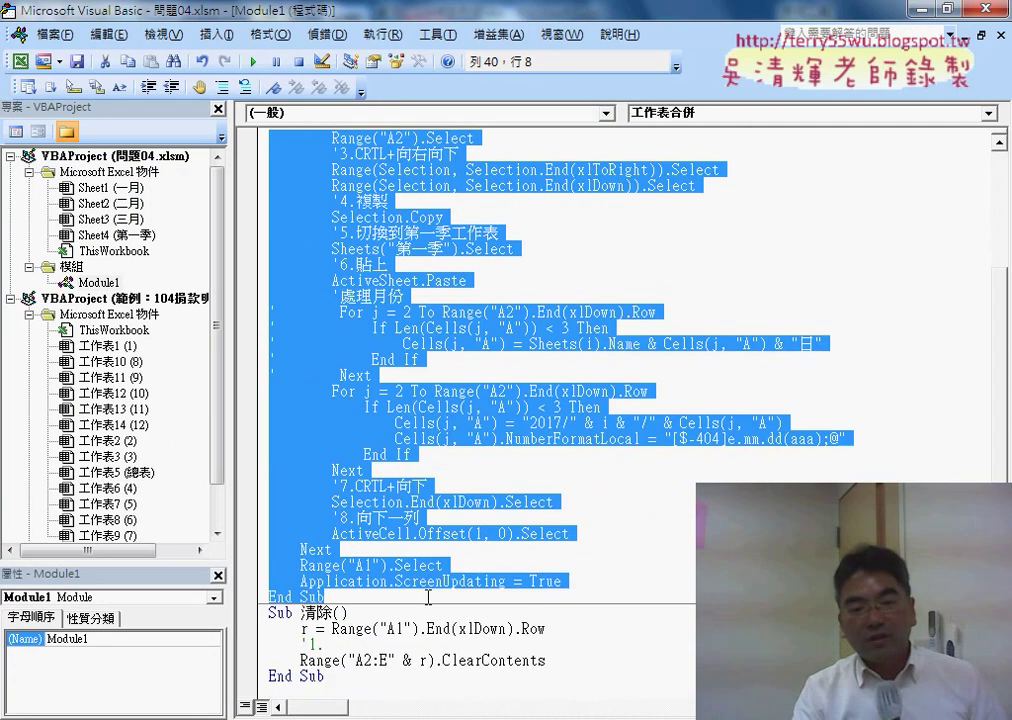
drag(435, 620, 425, 636)
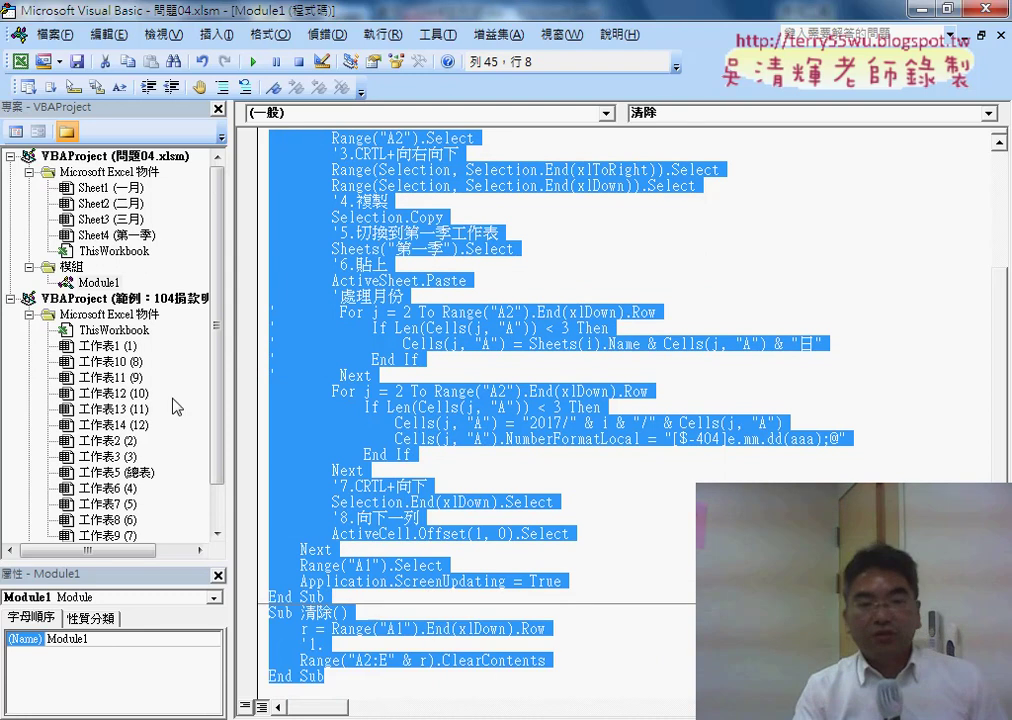
drag(219, 387, 222, 432)
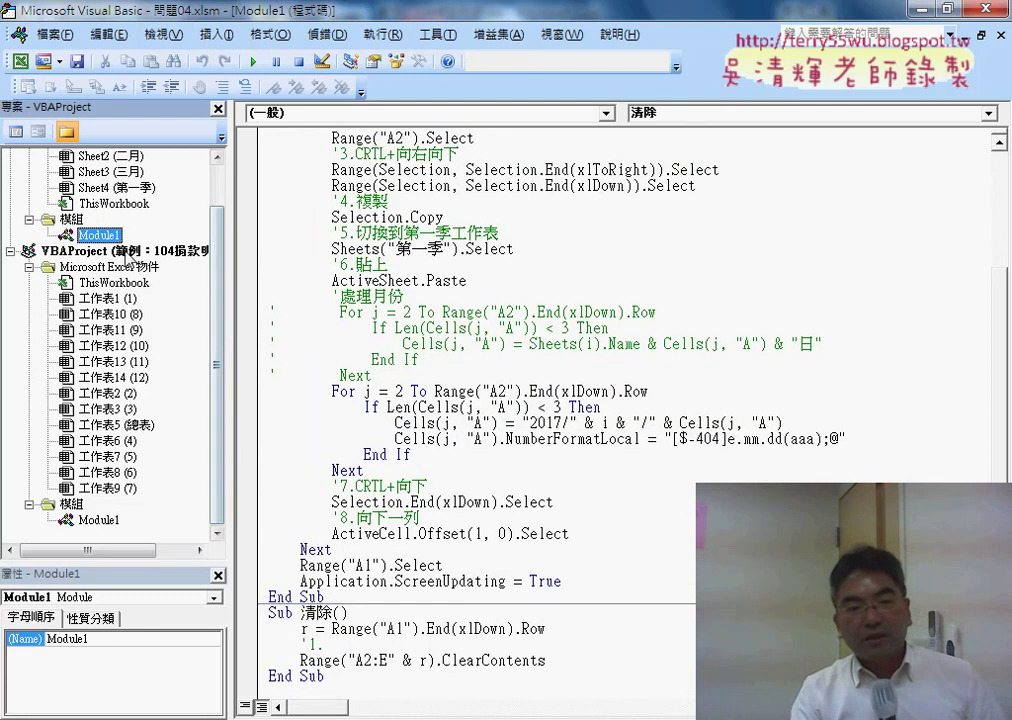
- Open the donation workbook's Module1 code and bring up Tools > Options
click(130, 252)
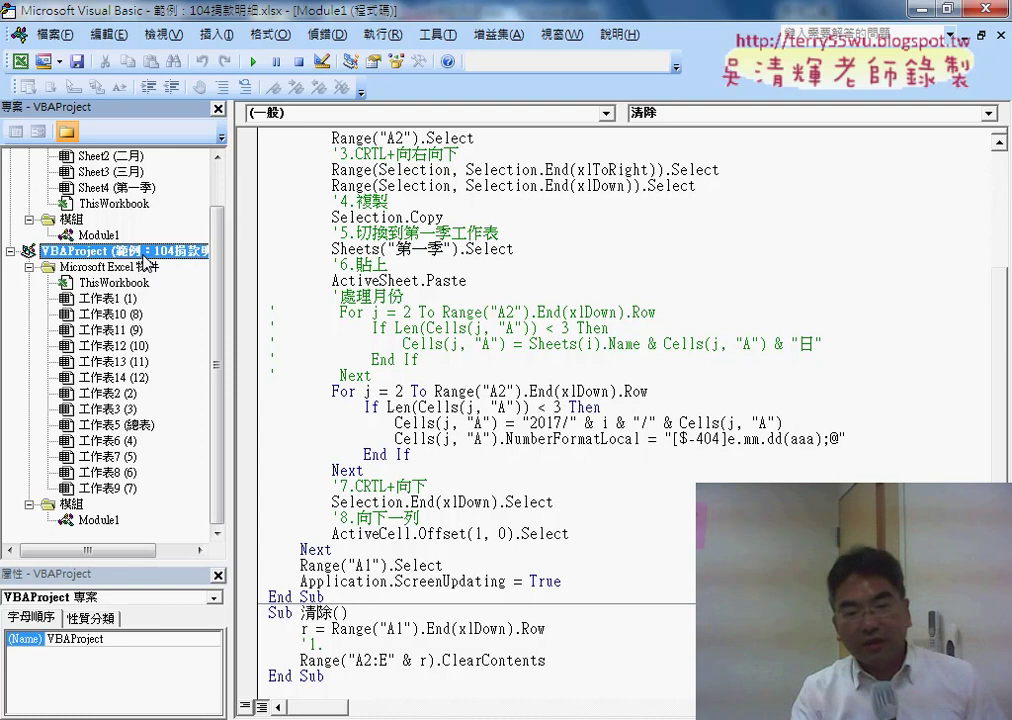
right_click(145, 262)
mouse_move(230, 338)
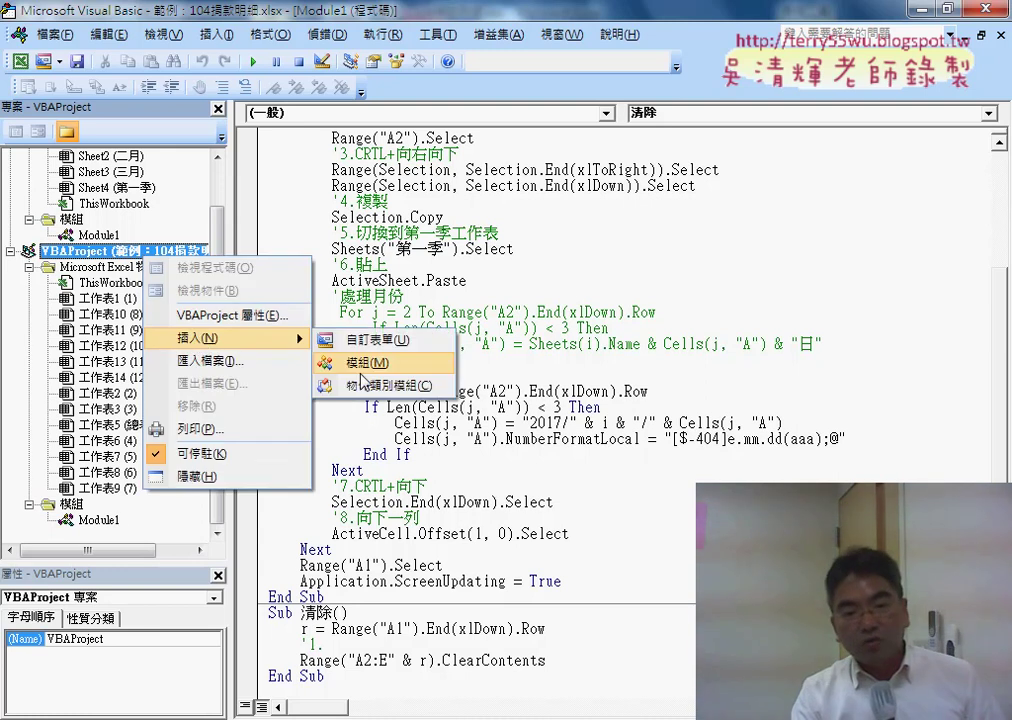
double_click(97, 520)
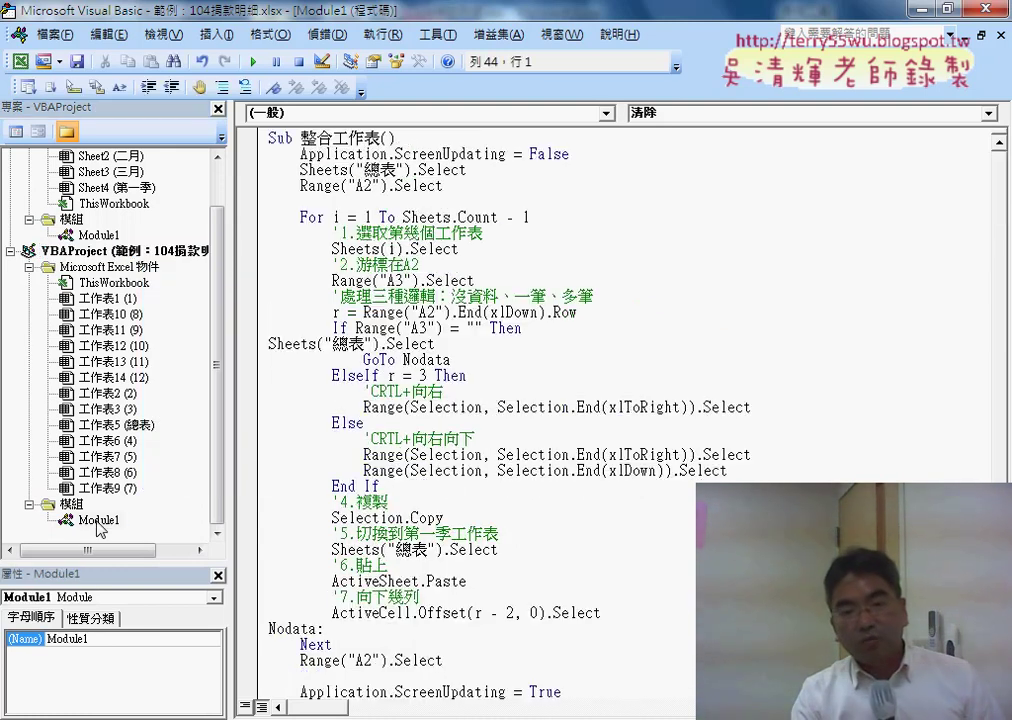
click(455, 490)
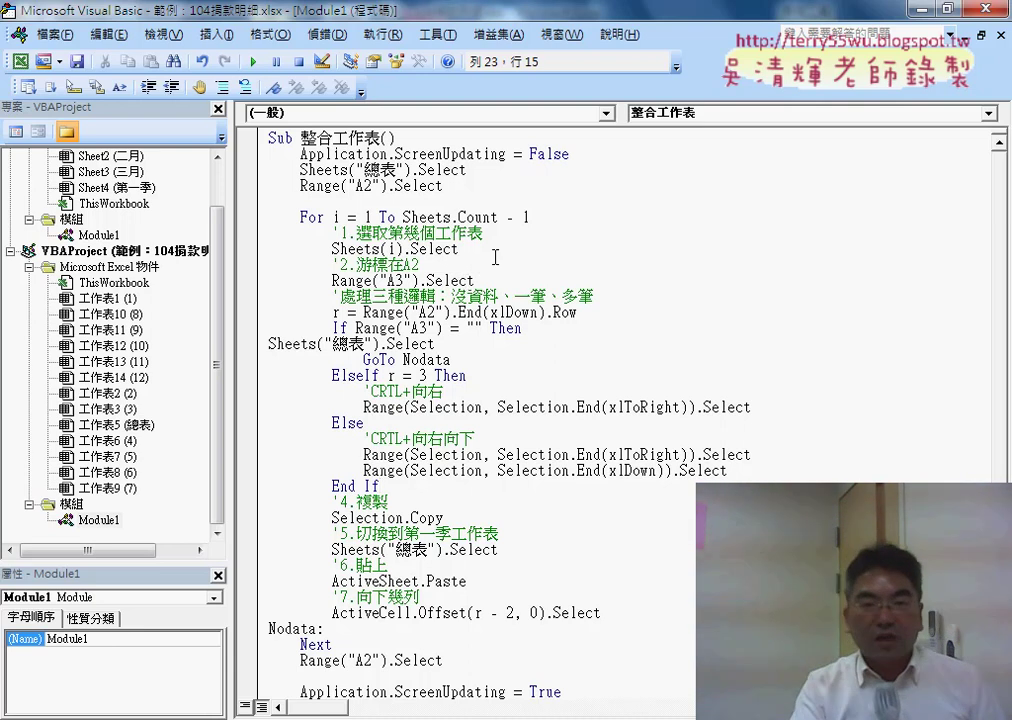
click(450, 35)
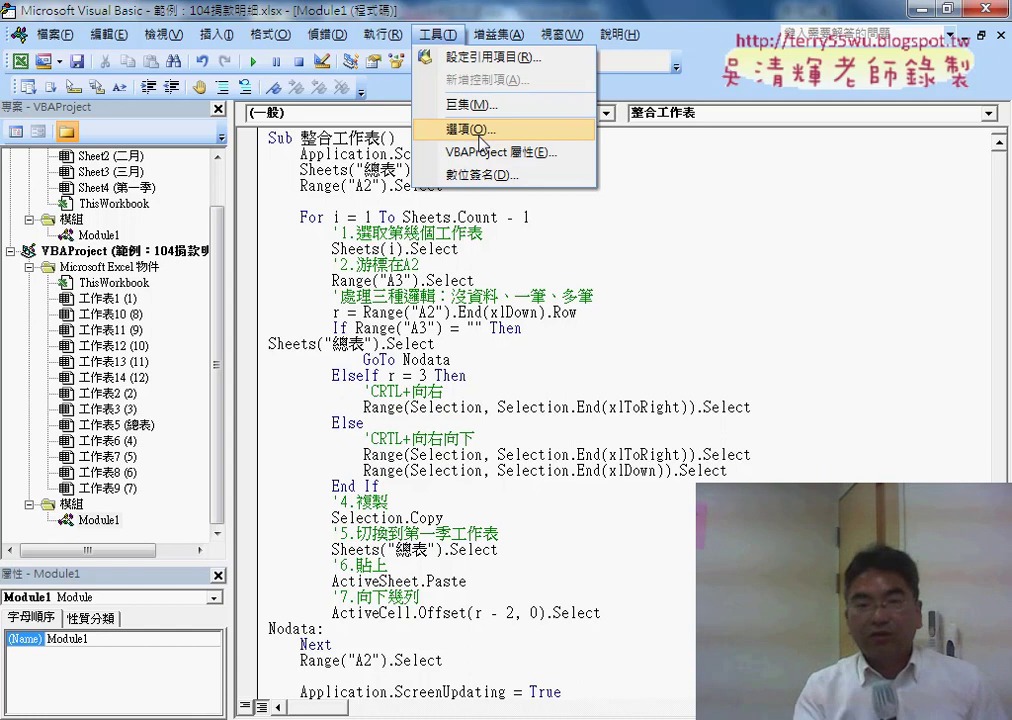
click(480, 130)
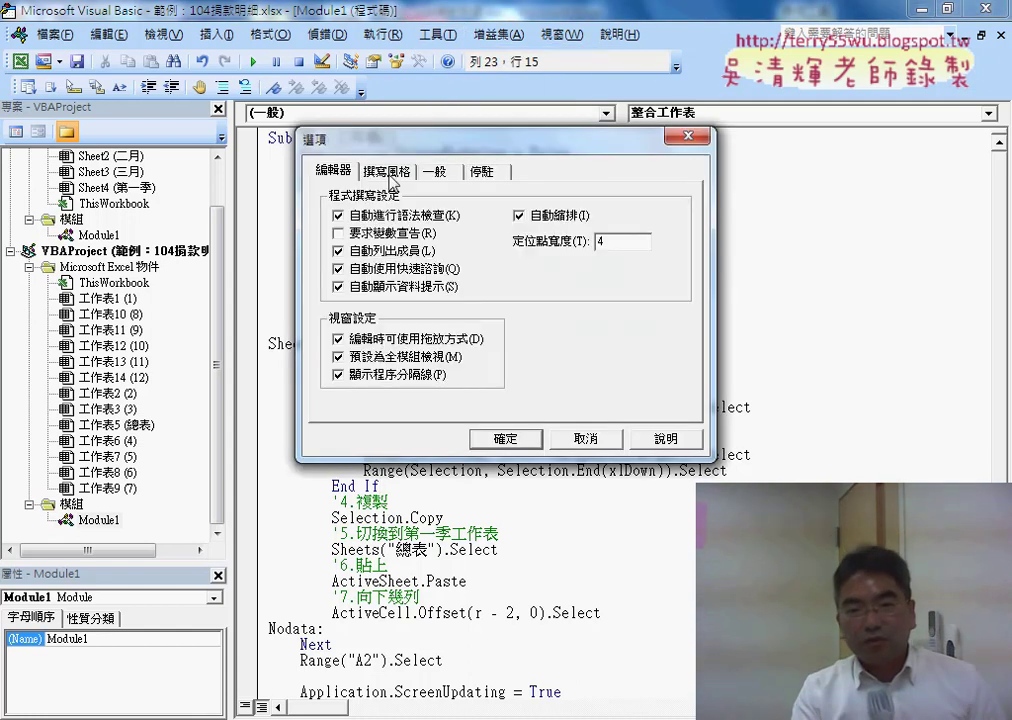
- Set the code font size to 14 on the 撰寫風格 tab and confirm
click(388, 171)
click(599, 259)
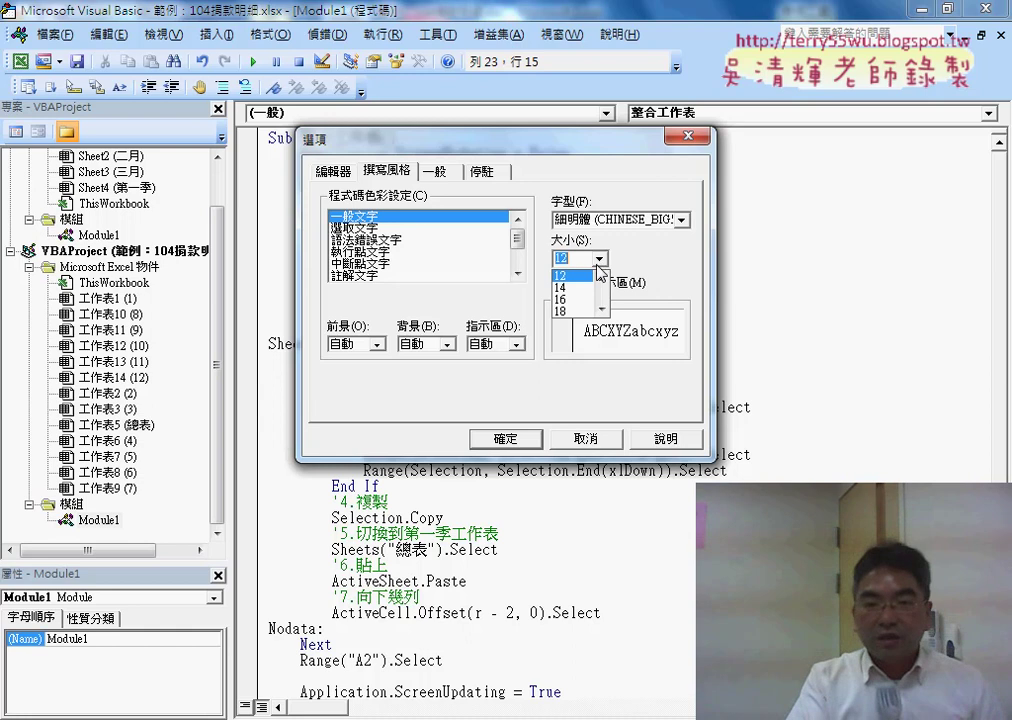
click(583, 366)
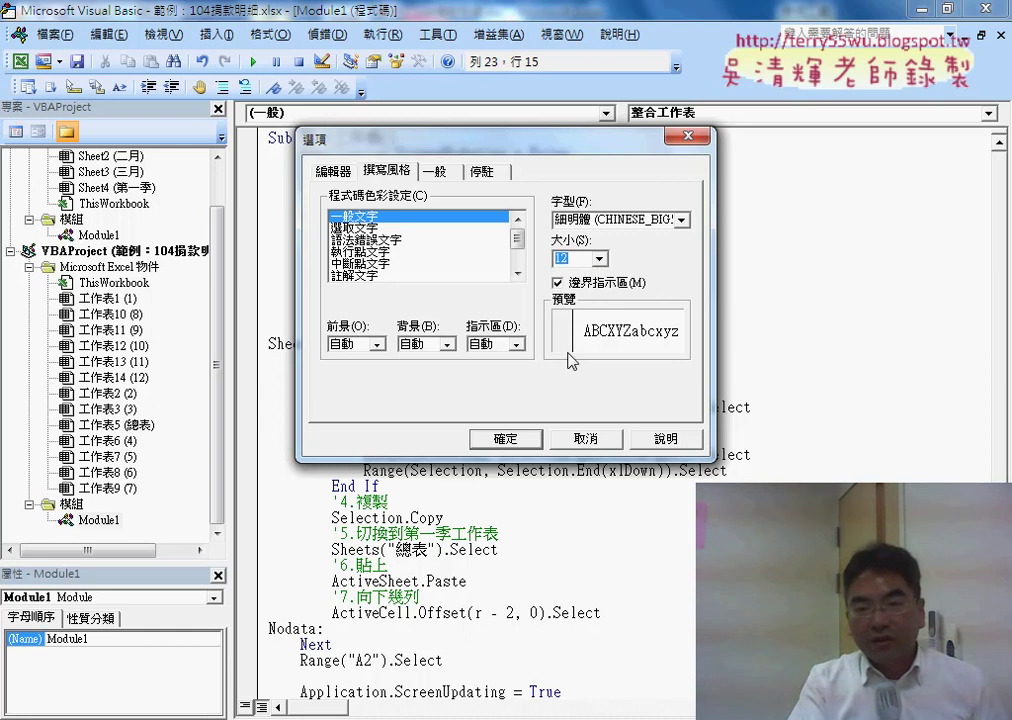
click(598, 259)
click(570, 287)
click(538, 439)
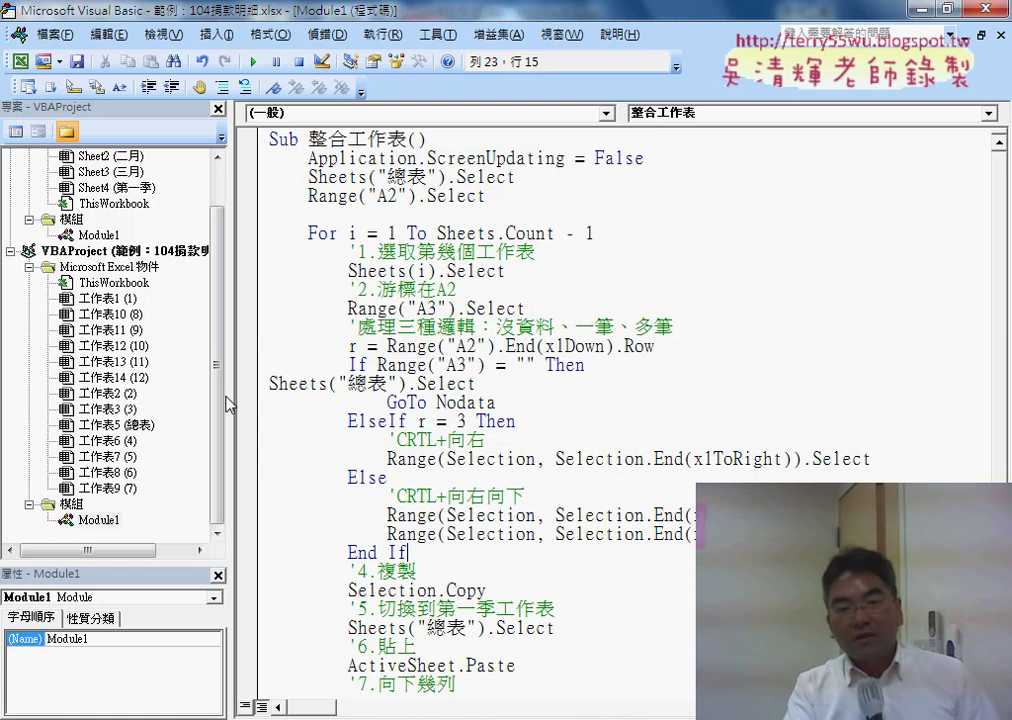
- Narrow the Project pane and indent Sheets("總表").Select two tabs to align with GoTo Nodata
drag(230, 397, 176, 397)
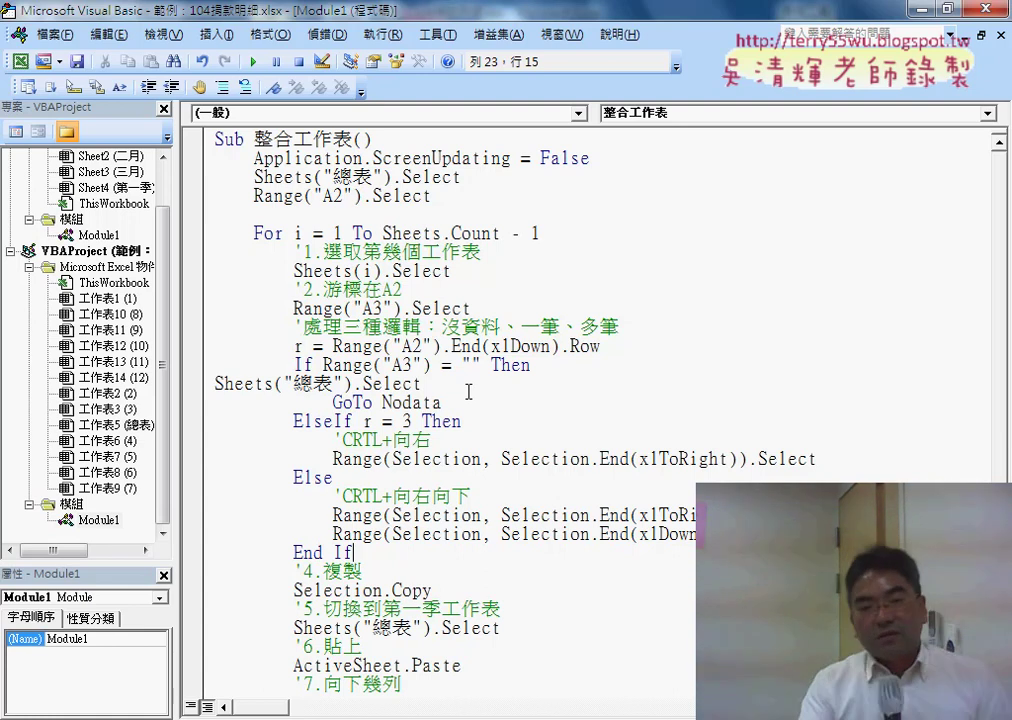
click(216, 385)
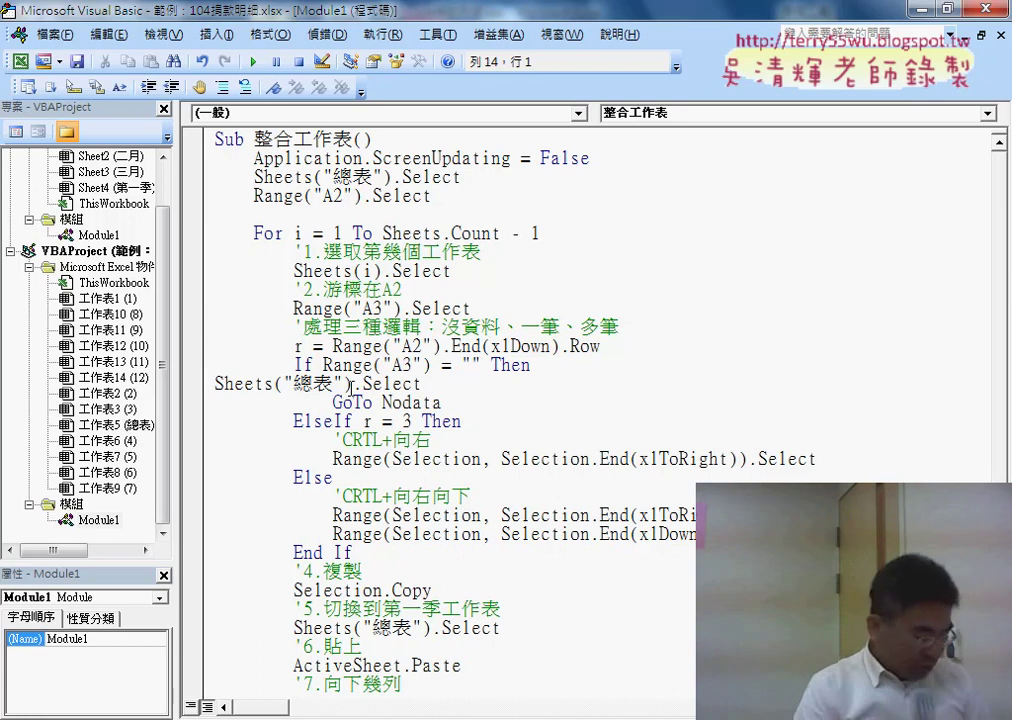
key(Tab)
key(Tab)
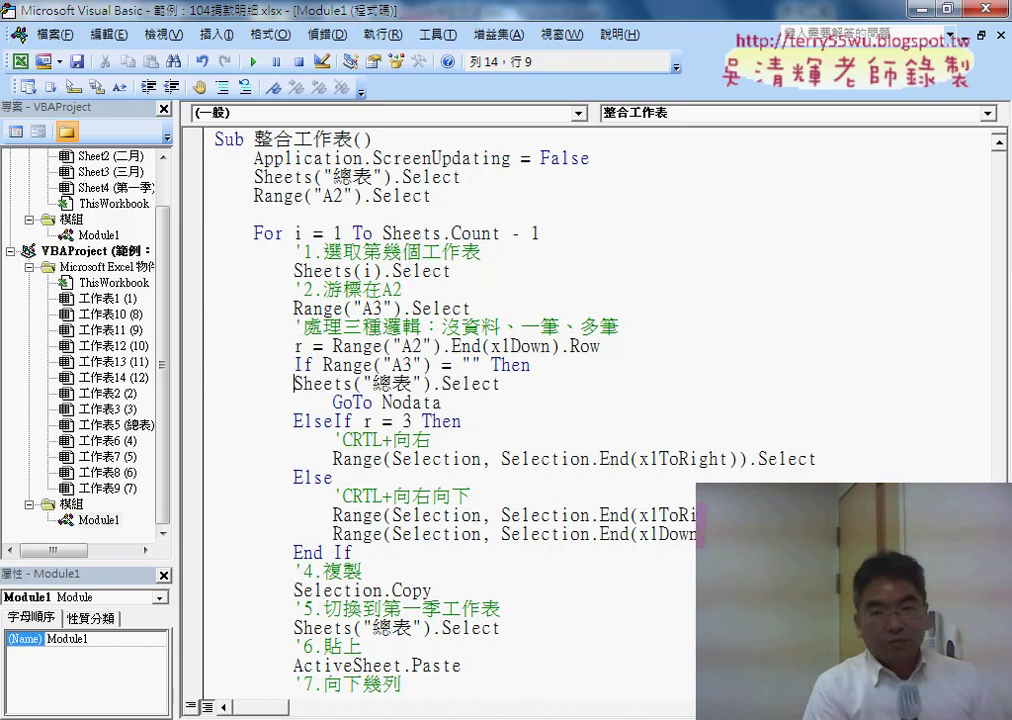
key(Tab)
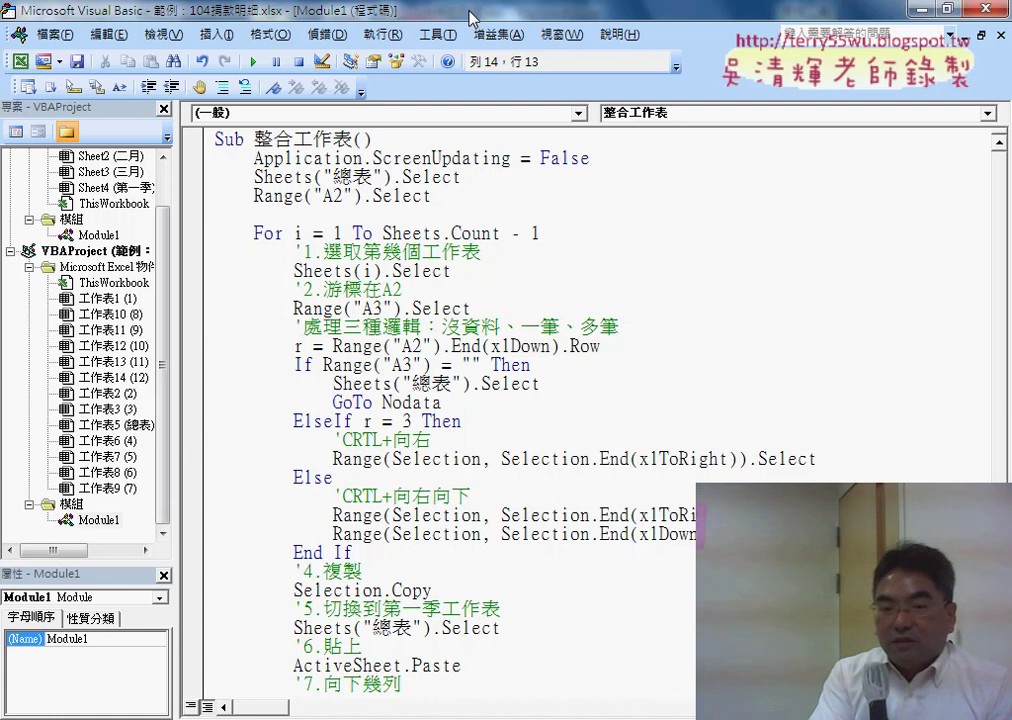
- Delete the r = Range line, the If…Else branches and End If from 整合工作表
drag(373, 553, 196, 561)
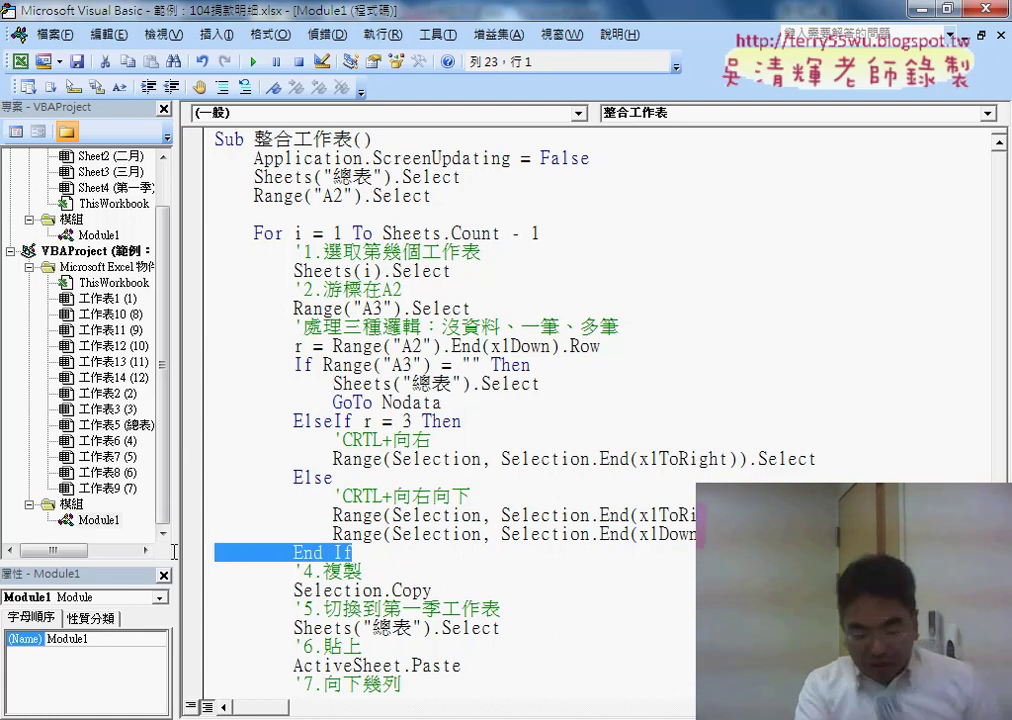
drag(410, 481, 218, 347)
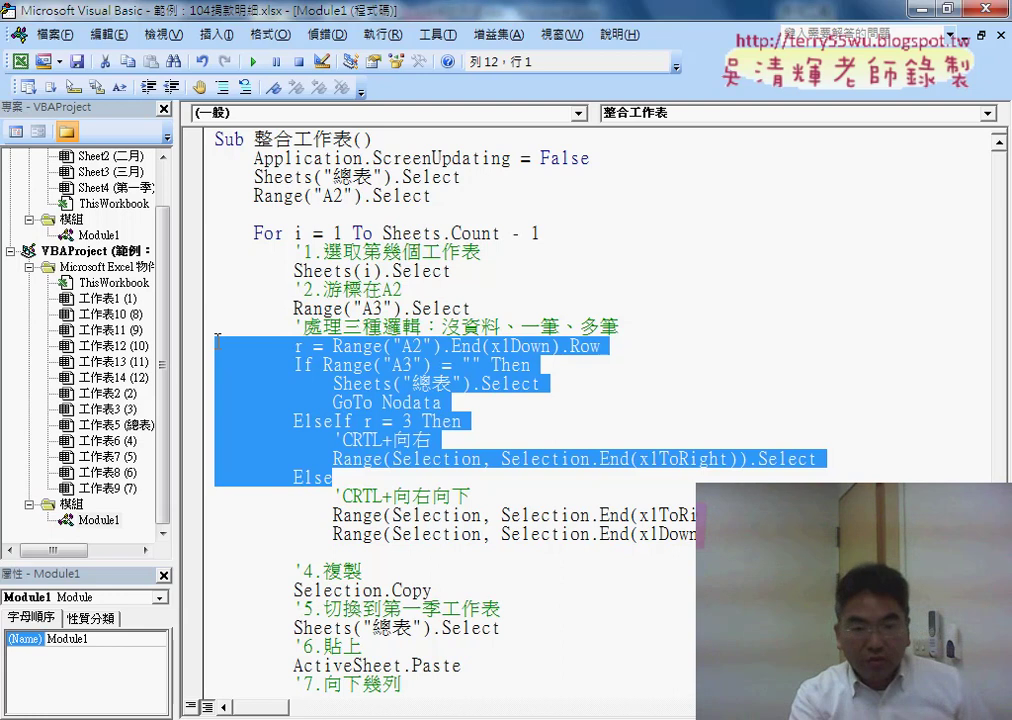
key(Delete)
key(Delete)
click(367, 365)
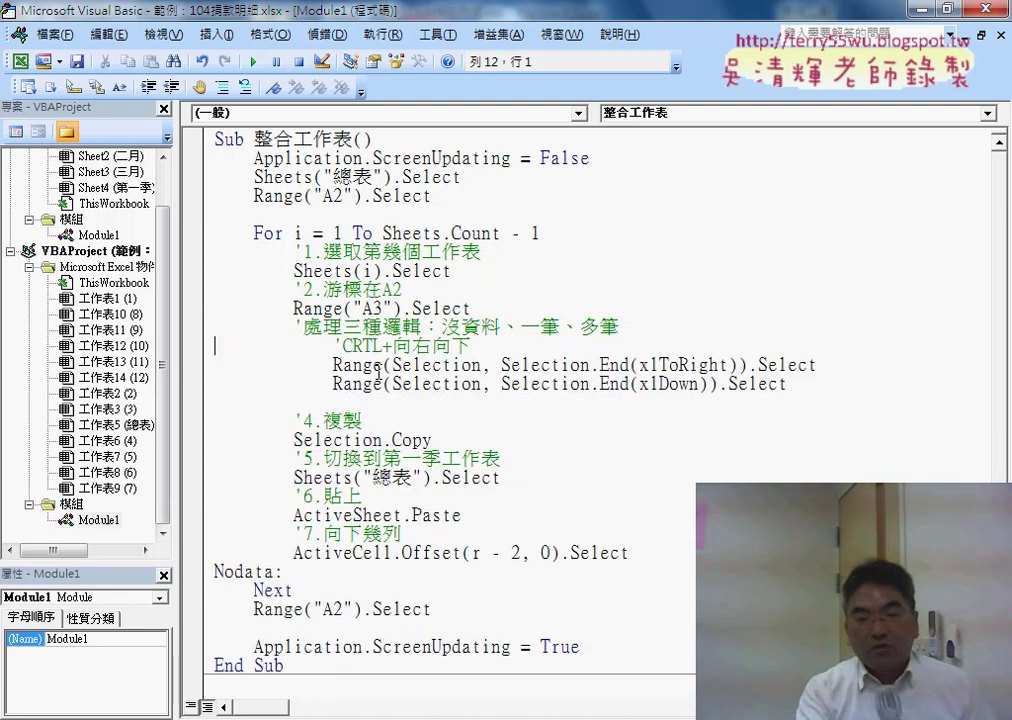
- Review the two remaining Range selection lines and restore the editor window to reveal Excel
drag(787, 384, 190, 354)
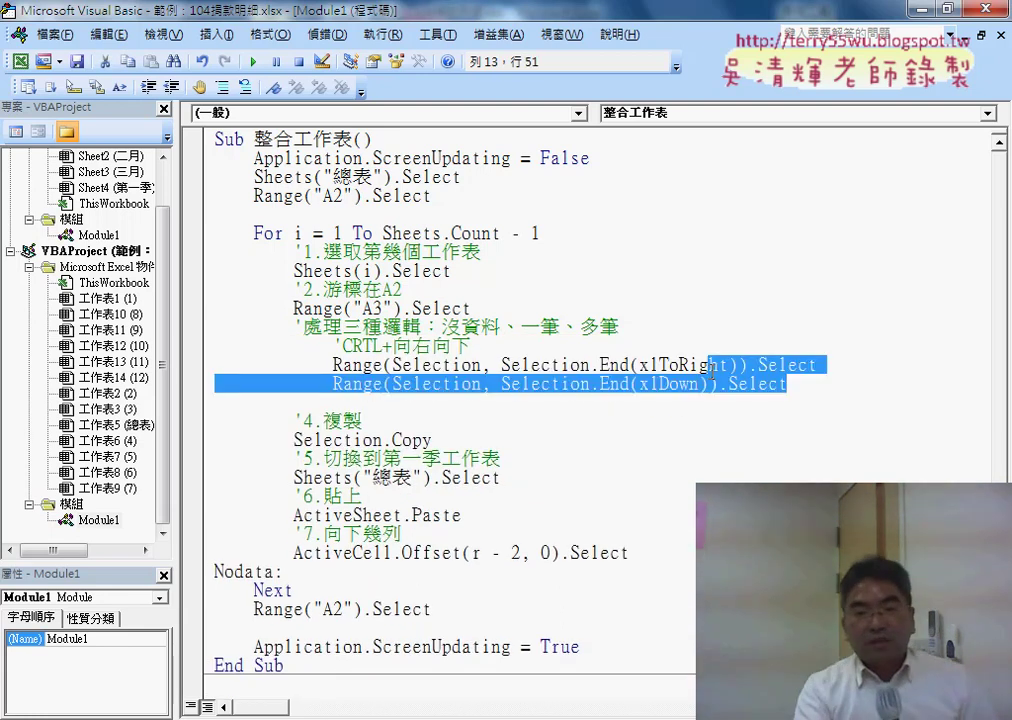
click(338, 268)
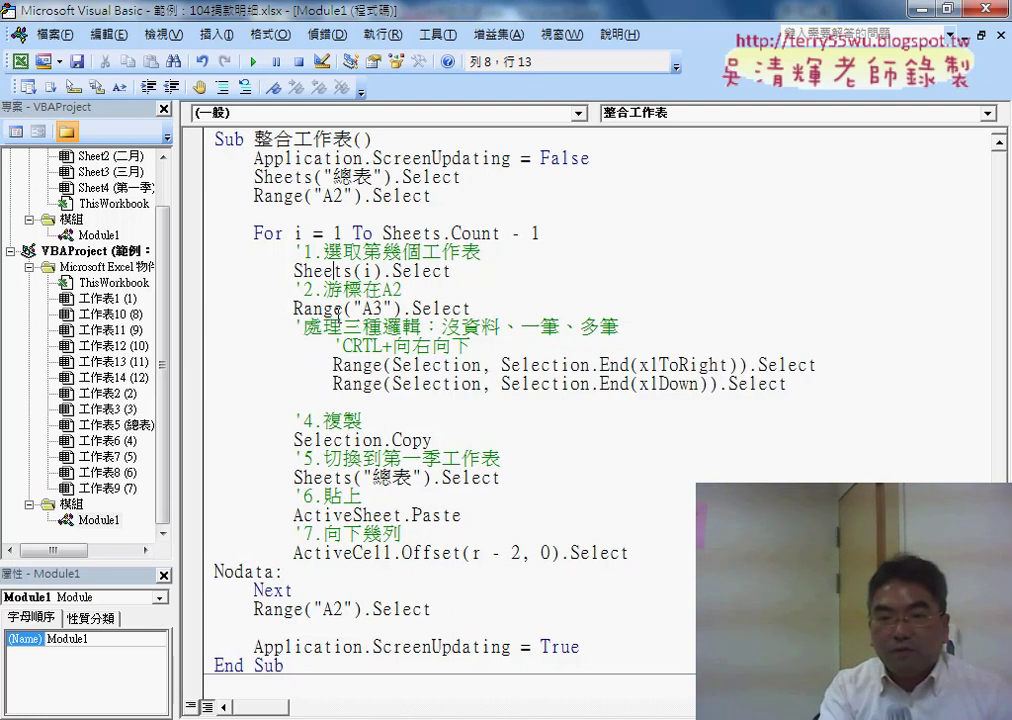
double_click(330, 10)
drag(260, 55, 324, 64)
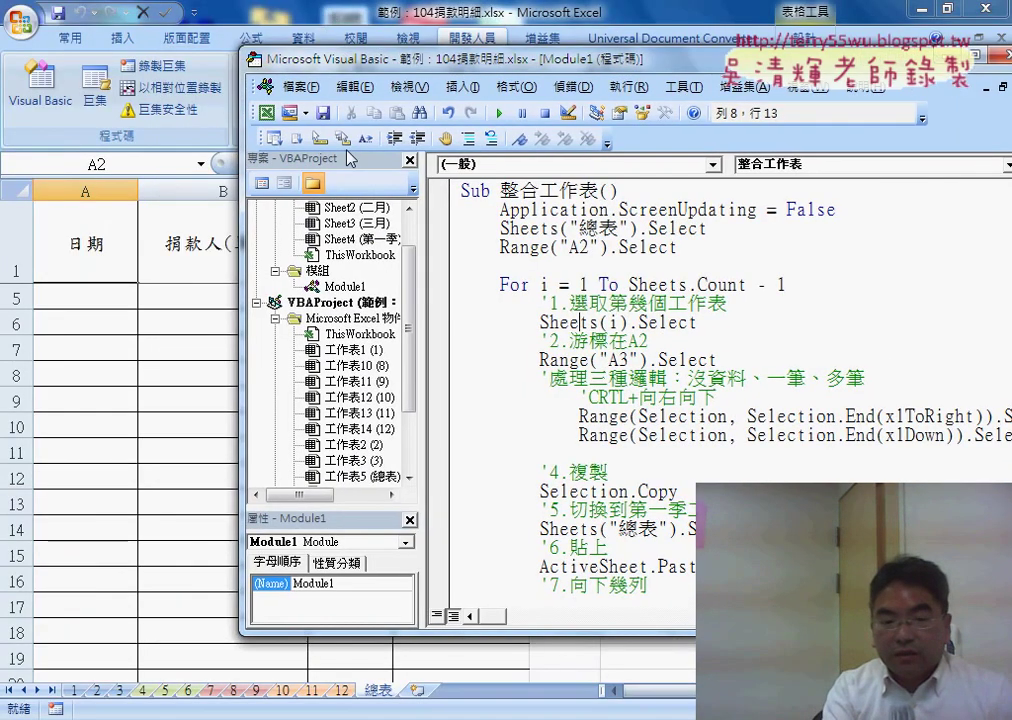
- Review the January sheet's single donation row A3:D3, then move to the February sheet
click(78, 691)
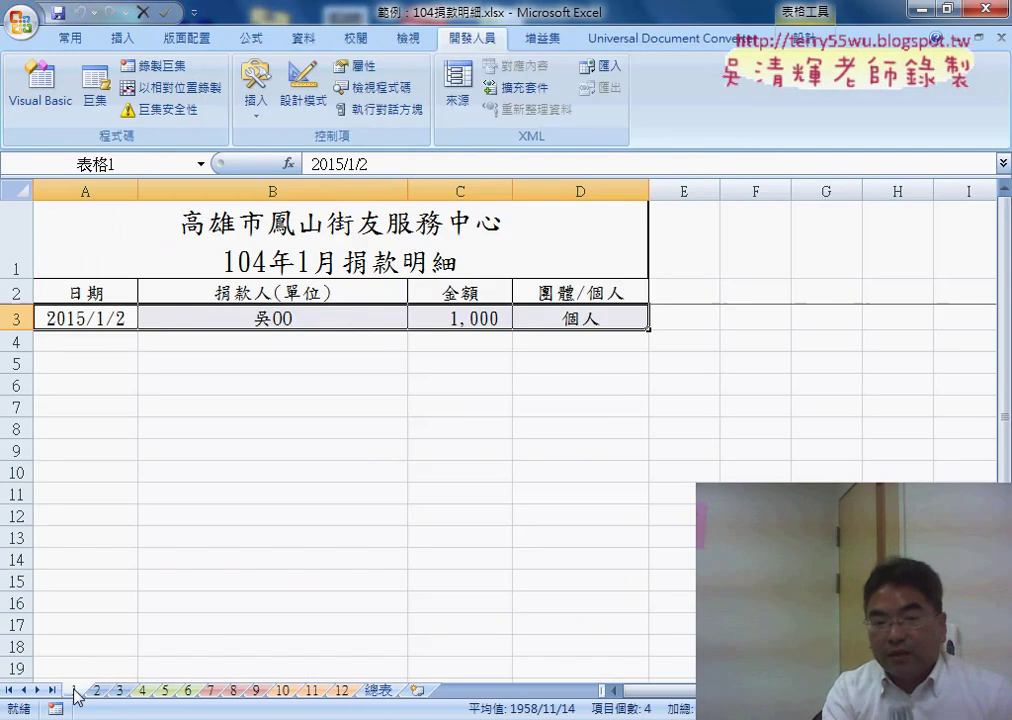
click(78, 293)
click(82, 318)
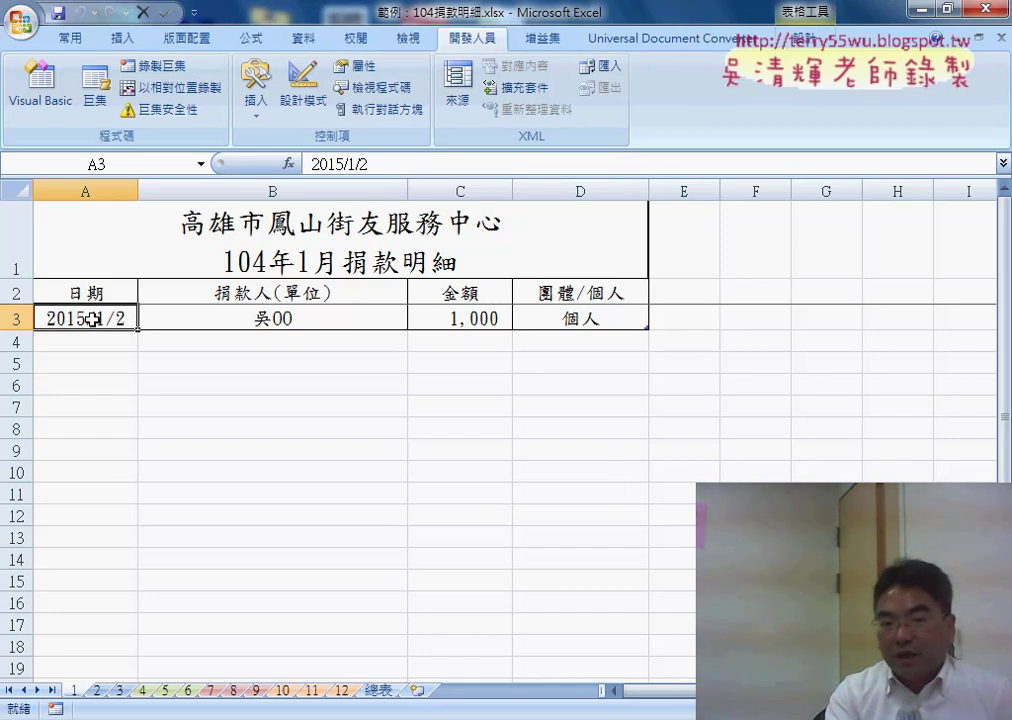
drag(92, 318, 588, 321)
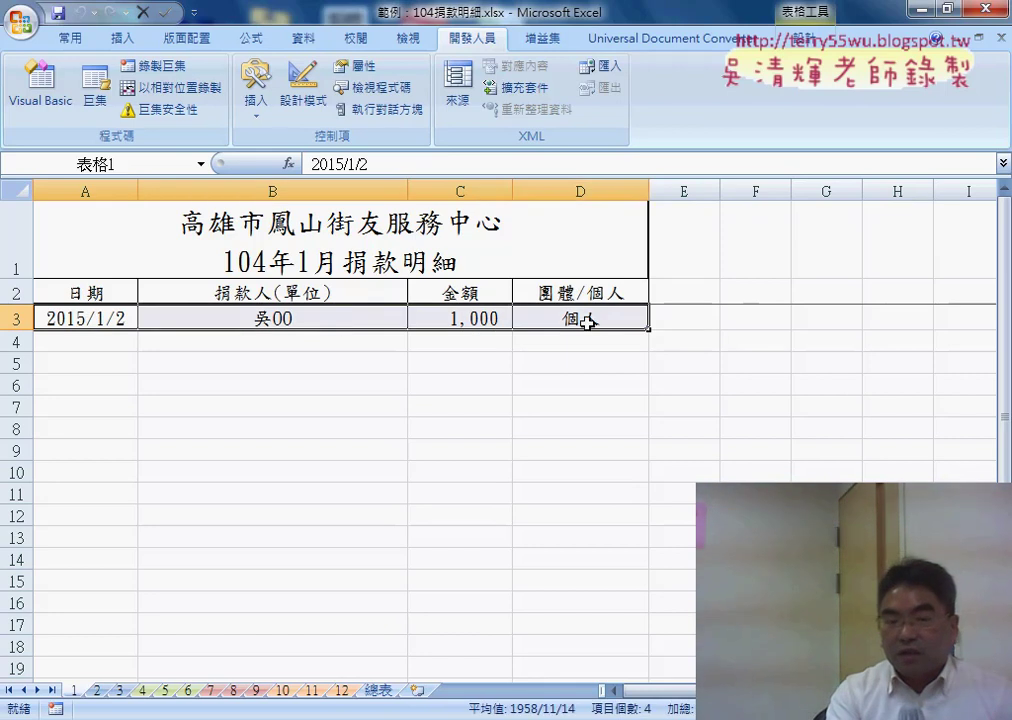
mouse_move(78, 318)
mouse_down()
mouse_move(596, 350)
mouse_move(580, 320)
mouse_up()
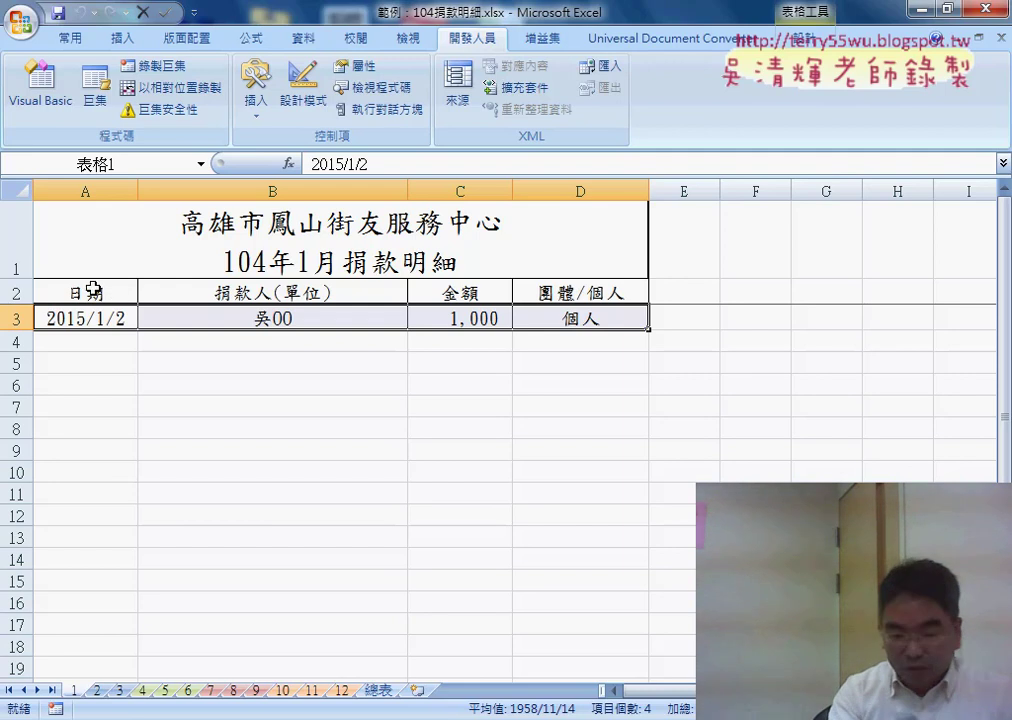
click(92, 289)
key(Down)
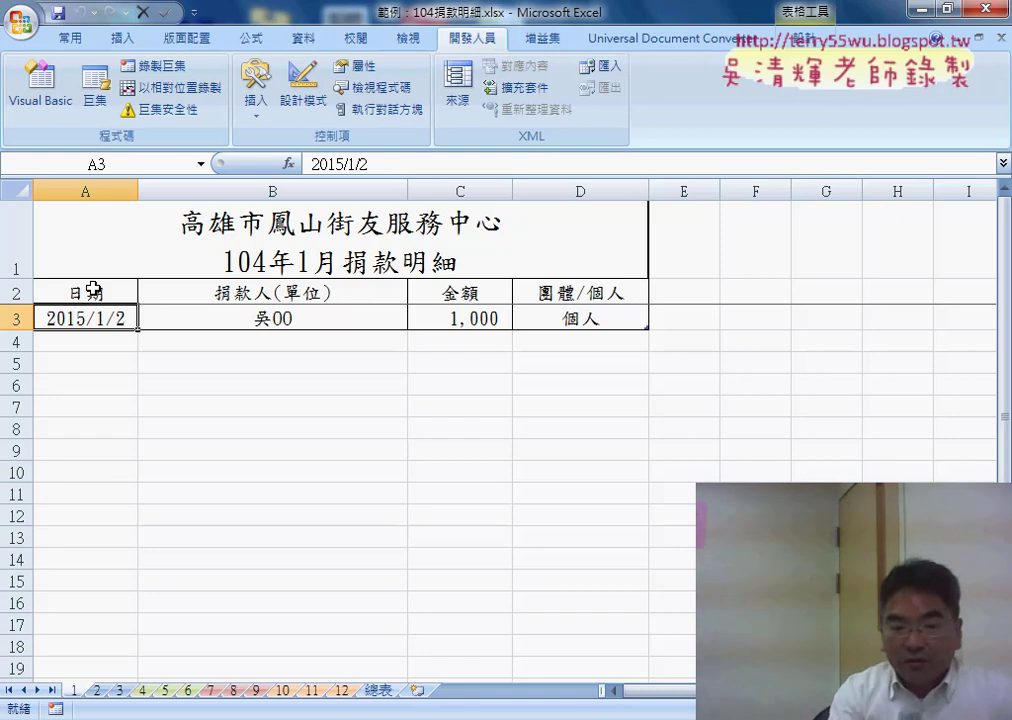
click(98, 691)
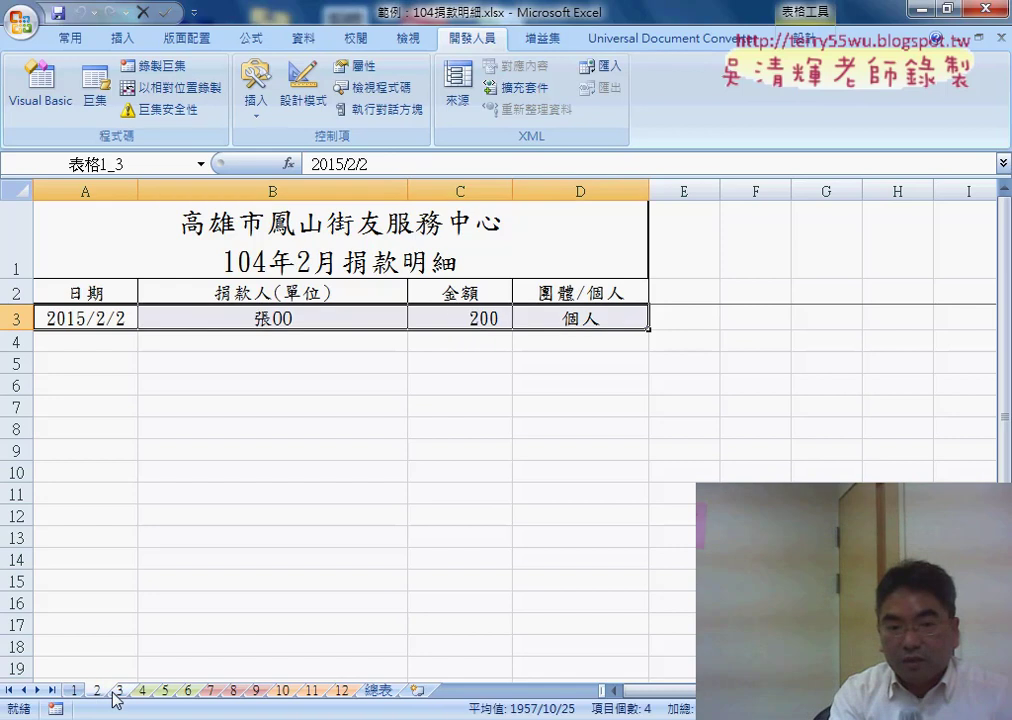
- Check the last date on the March sheet, glance at April, and come back to March
click(117, 691)
click(83, 294)
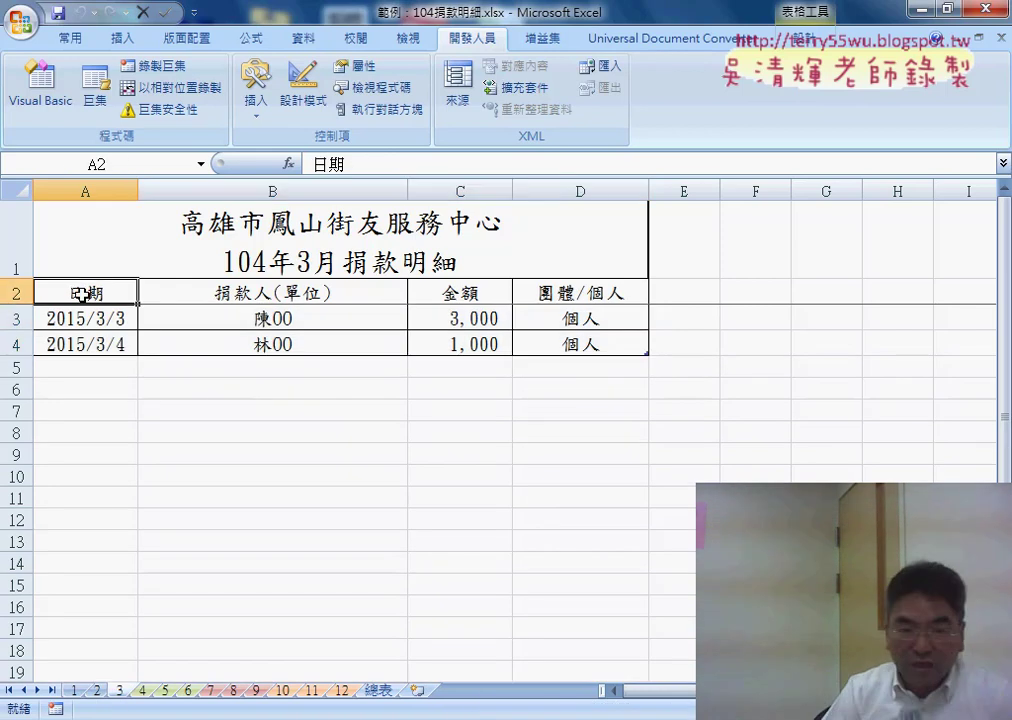
key(Down)
key(Down)
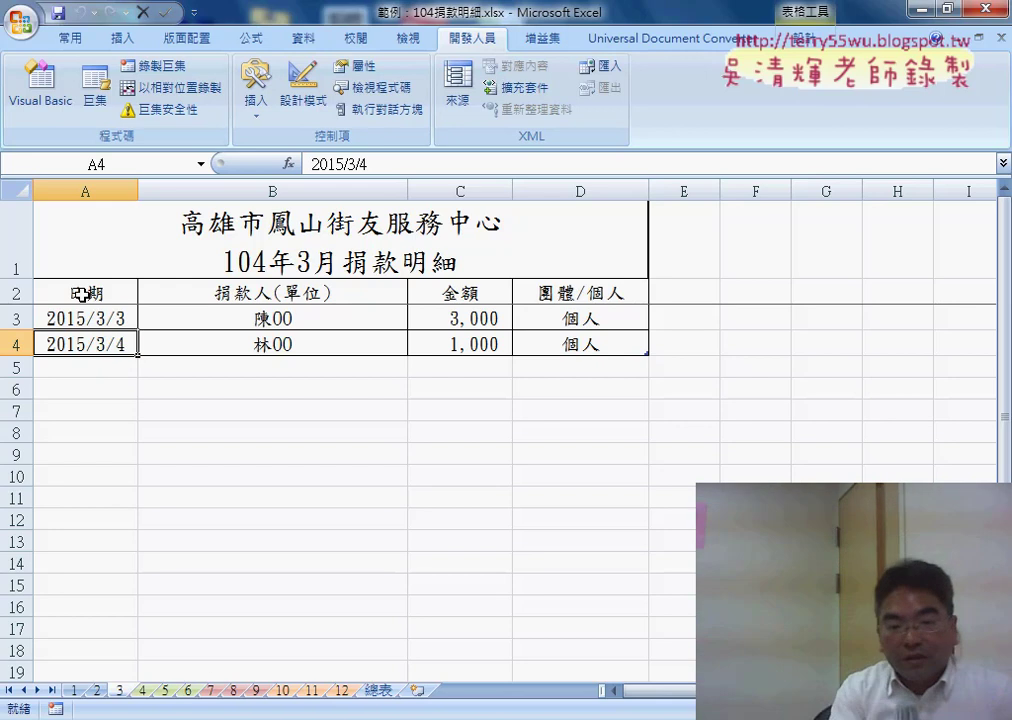
click(146, 691)
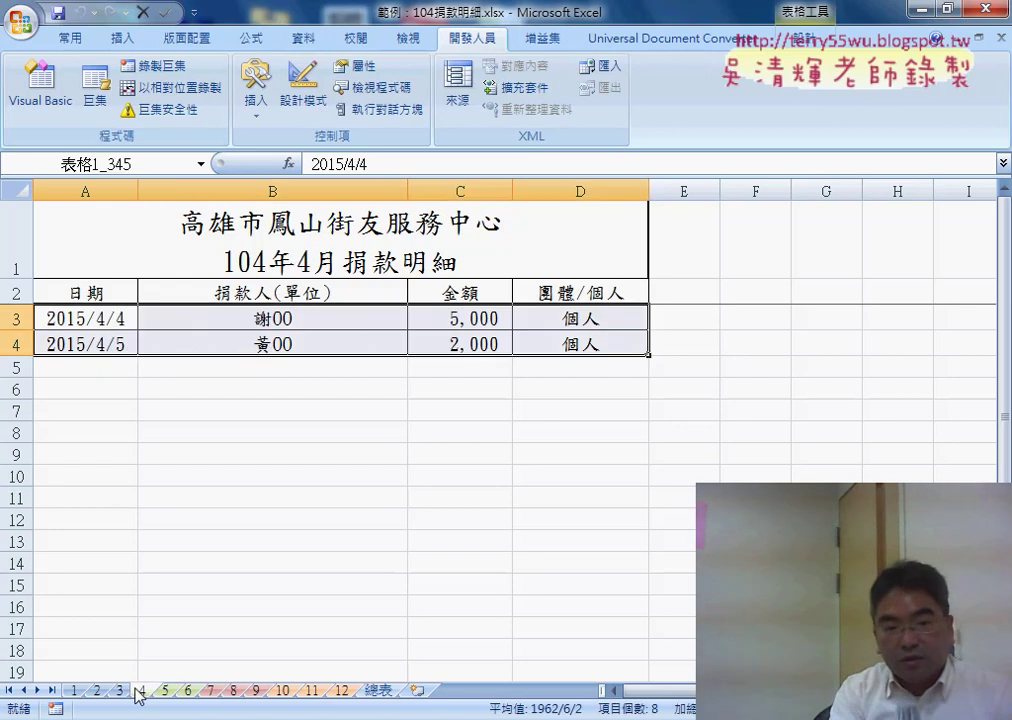
click(120, 691)
- Copy the March rows A3:D4 and paste them at A5
mouse_move(87, 322)
mouse_down()
mouse_move(151, 339)
mouse_move(558, 346)
mouse_up()
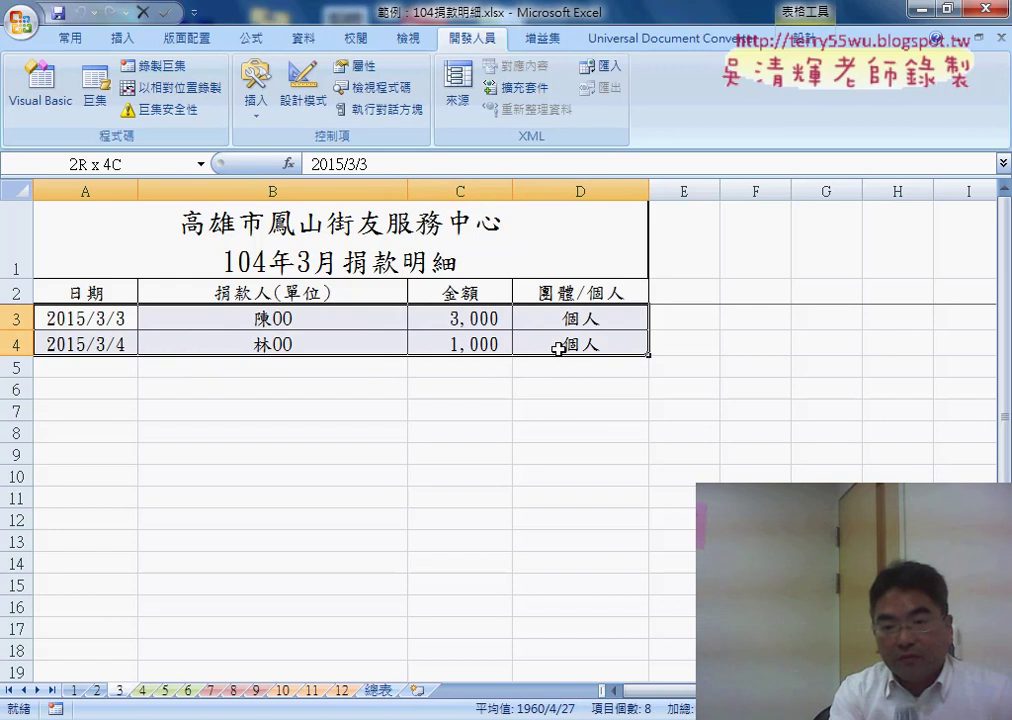
right_click(553, 326)
click(605, 360)
click(81, 369)
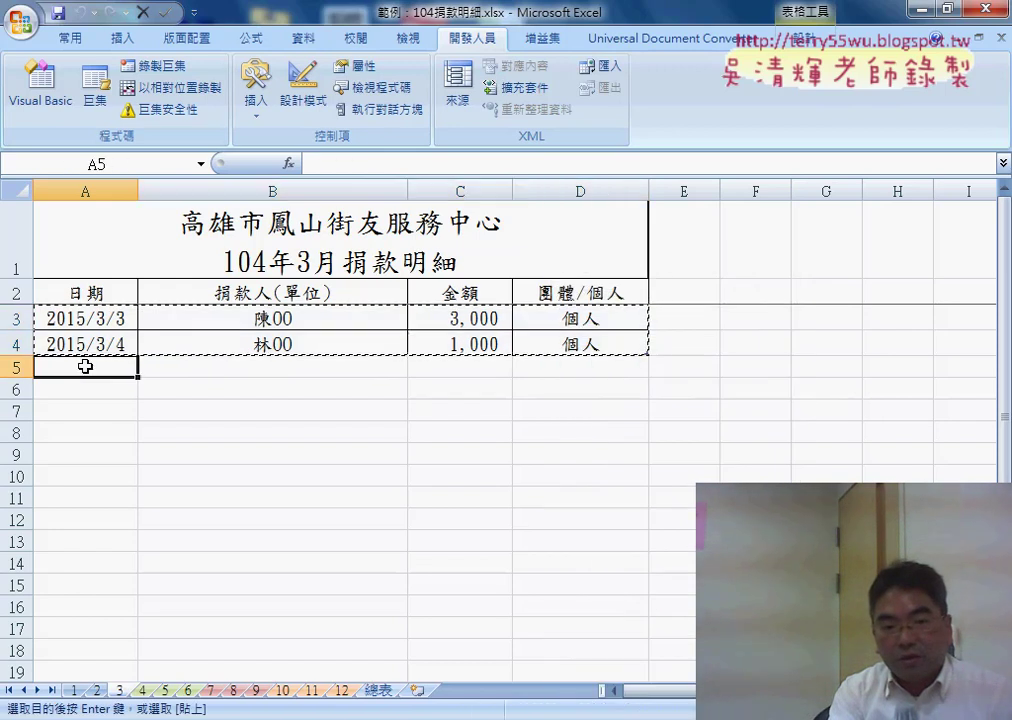
right_click(81, 369)
click(110, 409)
- Confirm with Ctrl+Down that March dates now end at A6, then select January's row A3:D3
click(86, 293)
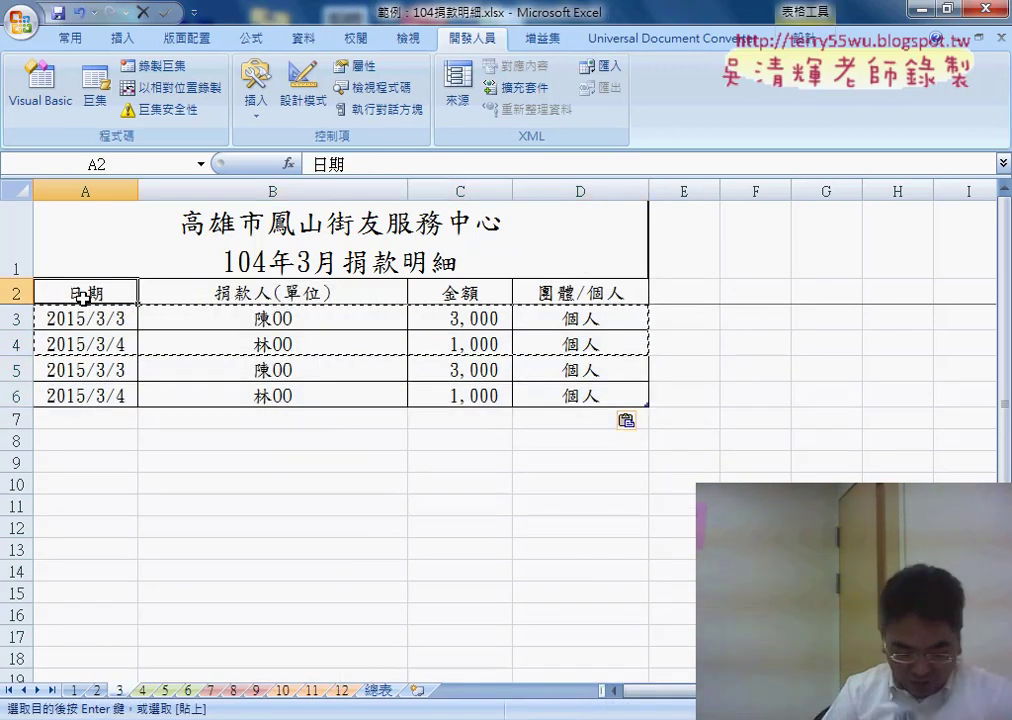
key(ctrl+Down)
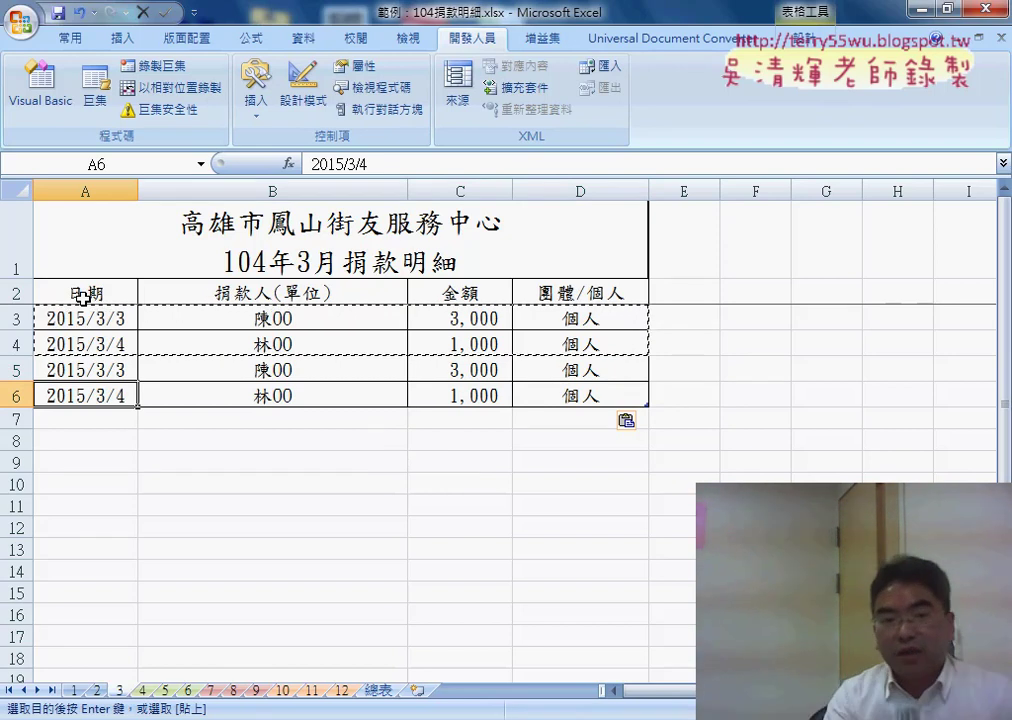
click(83, 296)
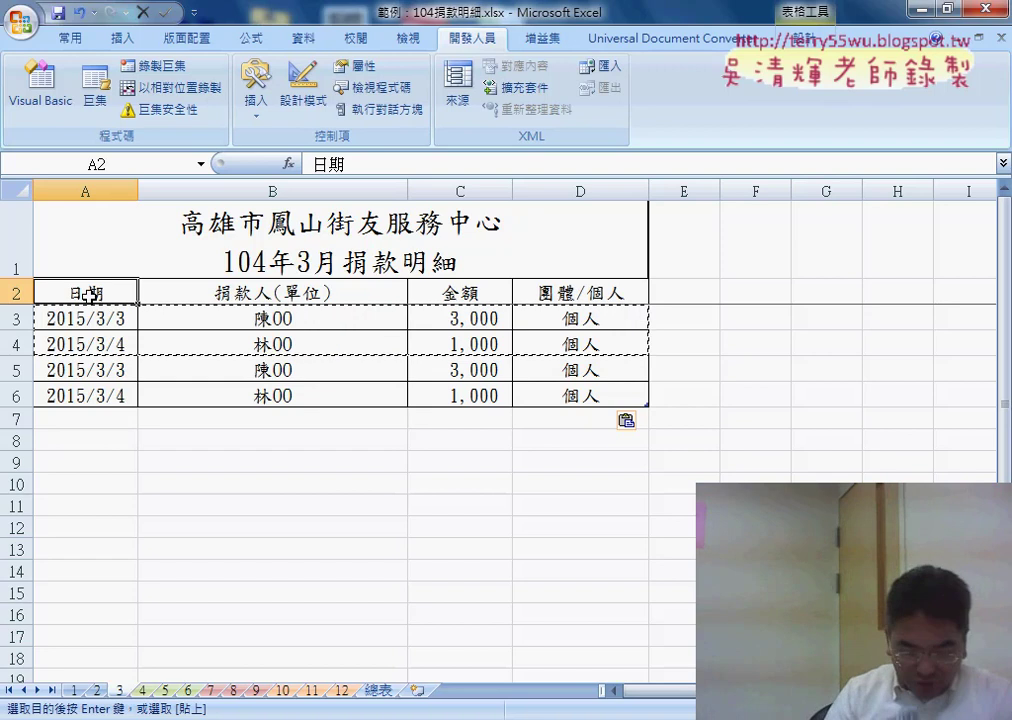
key(ctrl+Down)
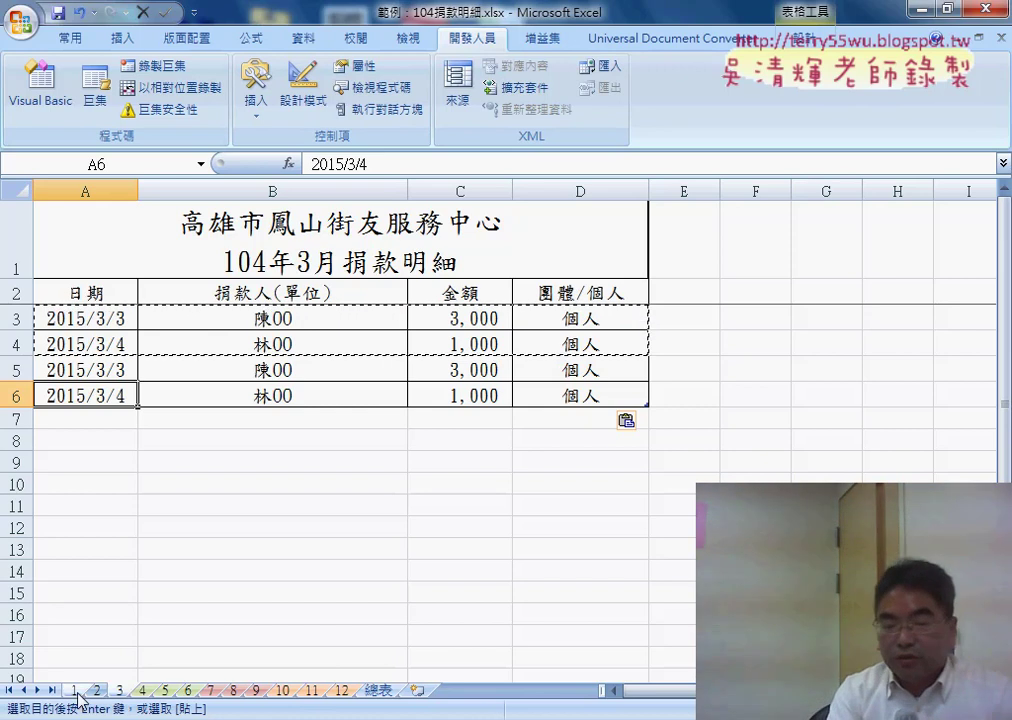
key(ctrl+Page_Up)
key(ctrl+Page_Up)
drag(100, 318, 580, 318)
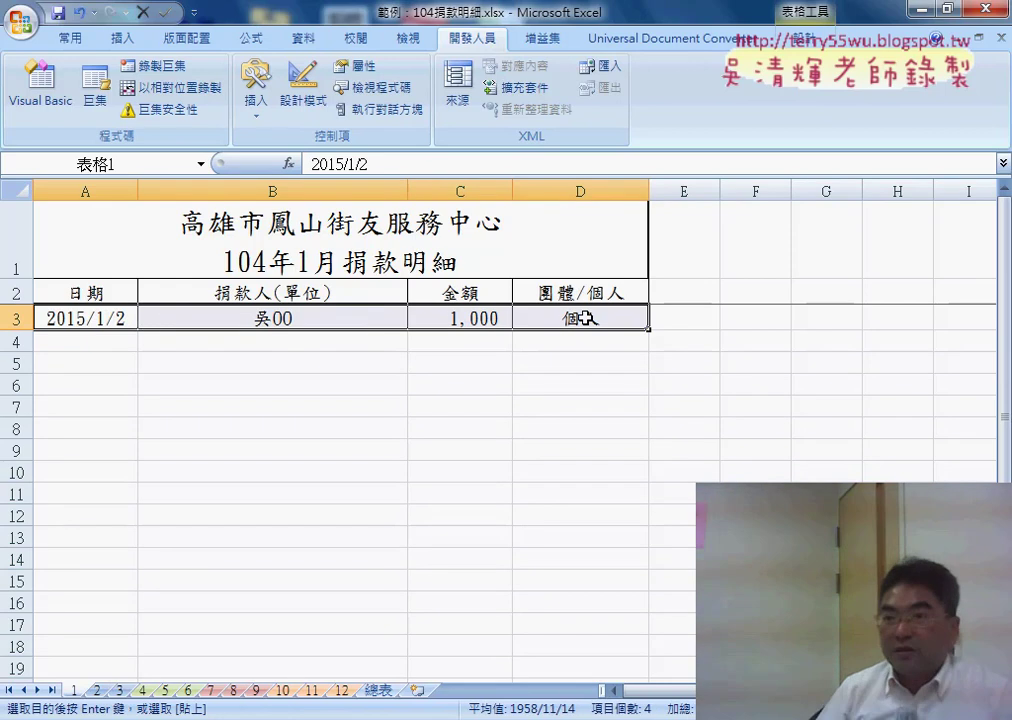
- Clear the January donation row A3:D3 with Delete
key(Delete)
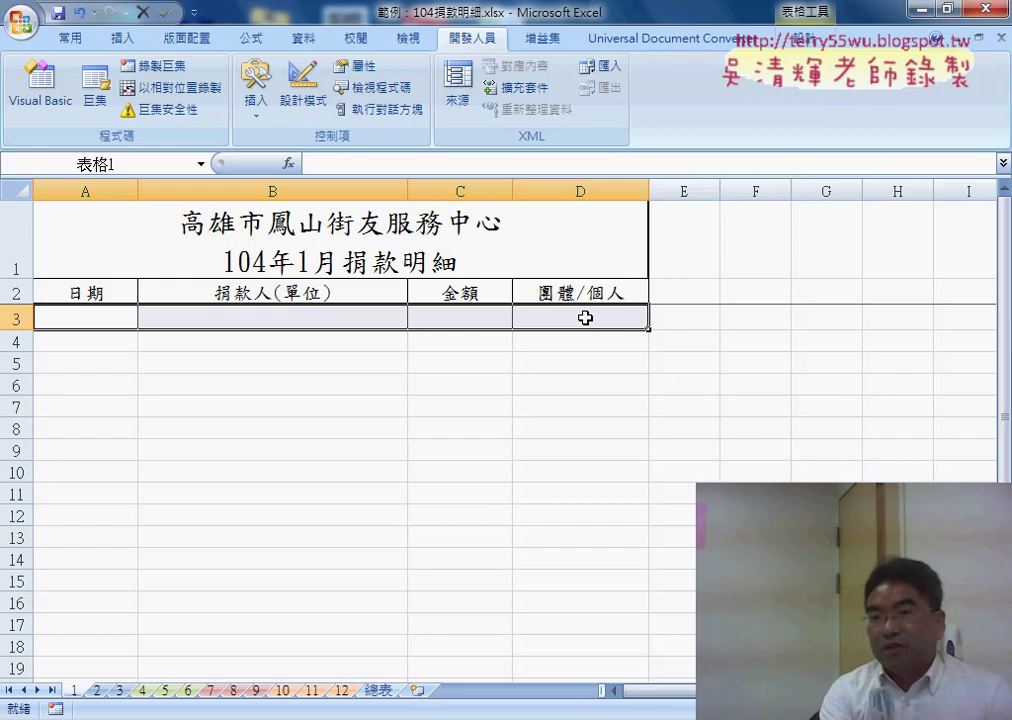
- Minimize Excel, reposition and widen the macro editor, and add a blank line below the three-case comment
click(918, 10)
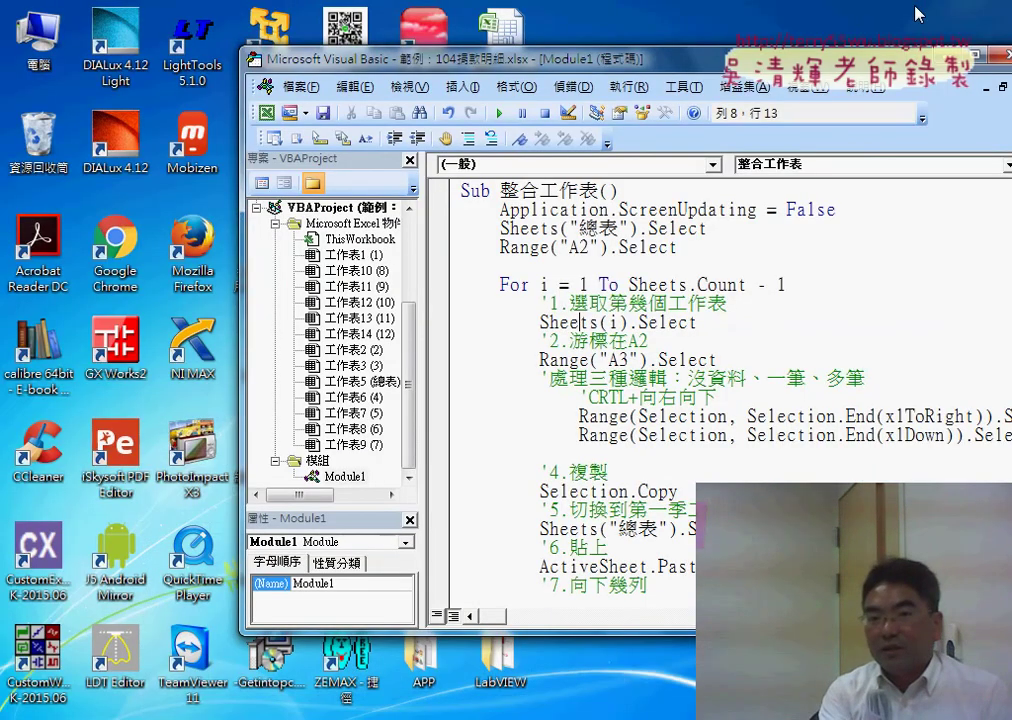
drag(600, 74, 360, 57)
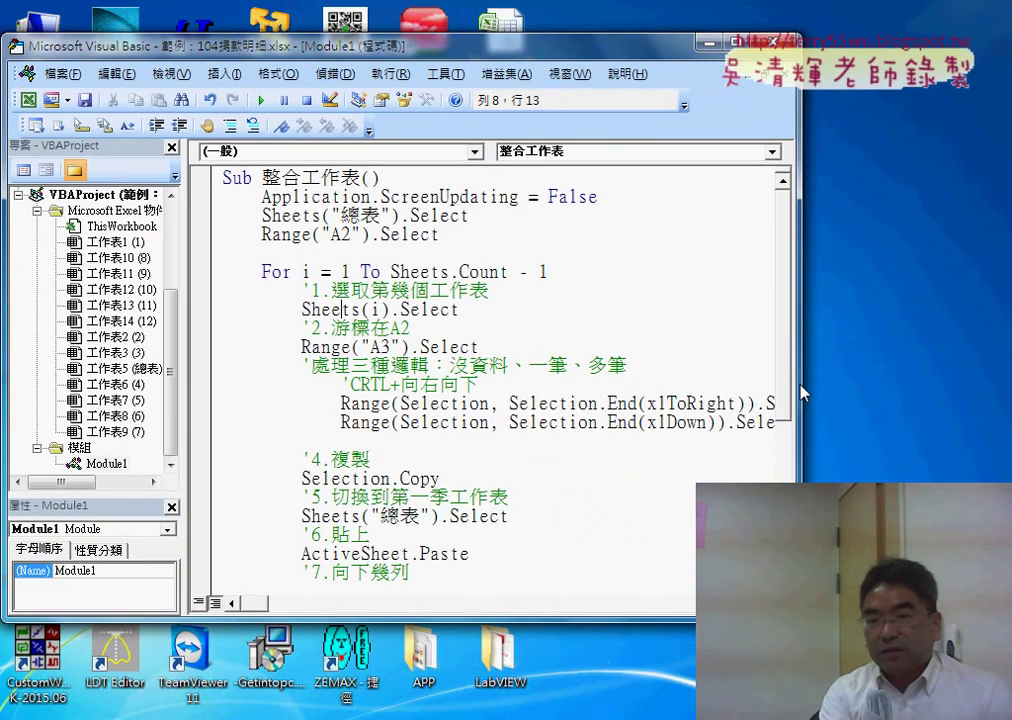
drag(797, 372, 975, 368)
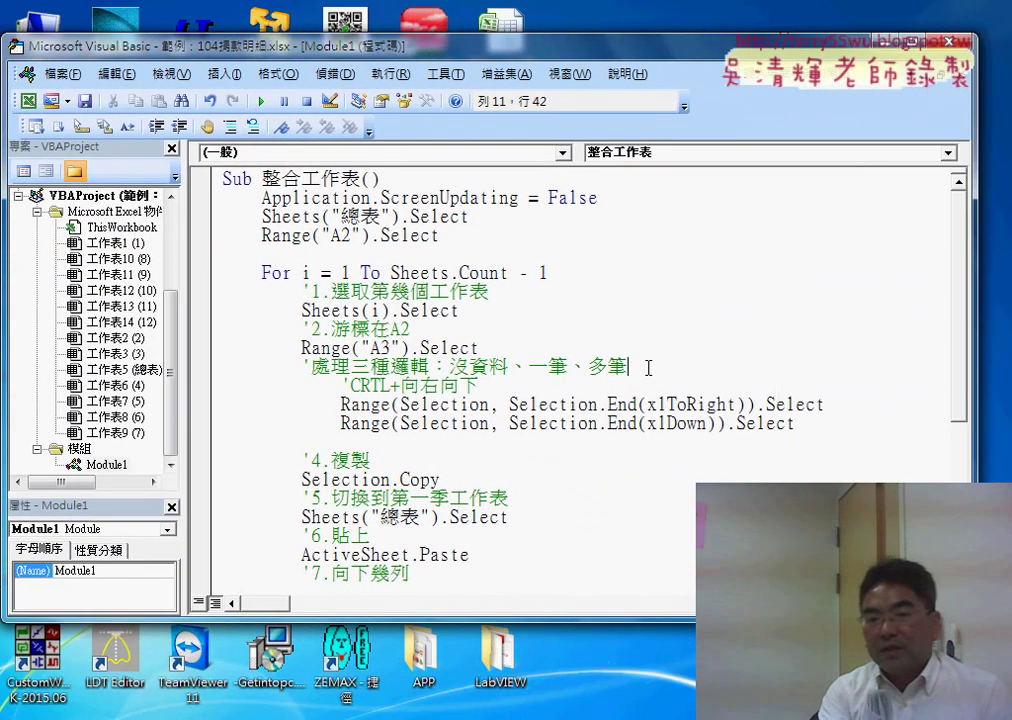
drag(640, 367, 301, 367)
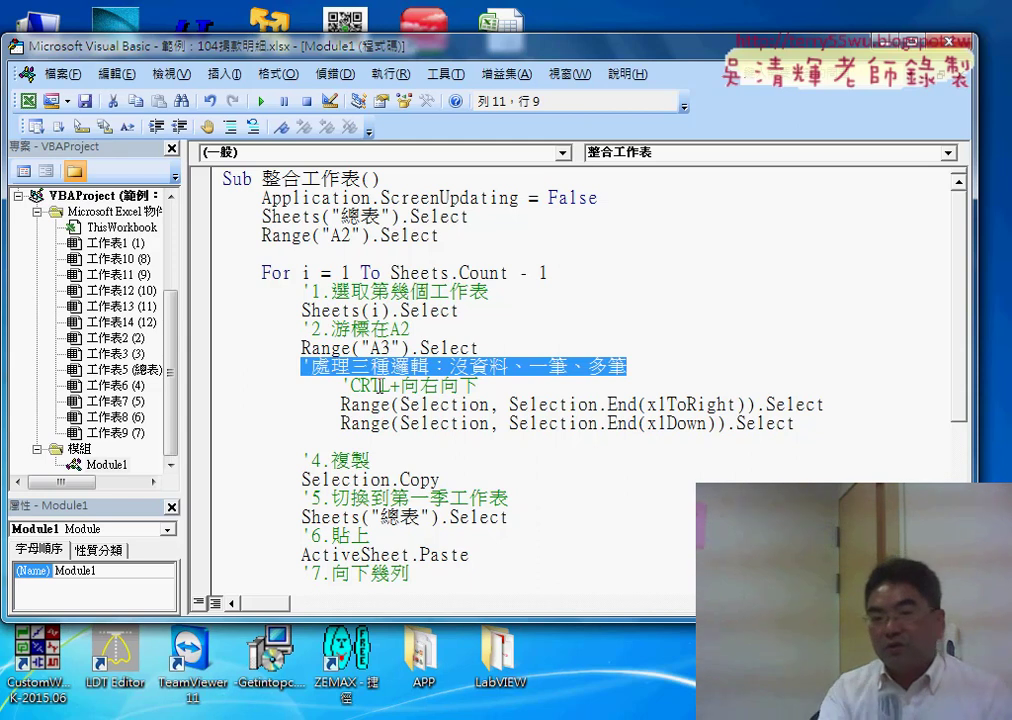
click(684, 363)
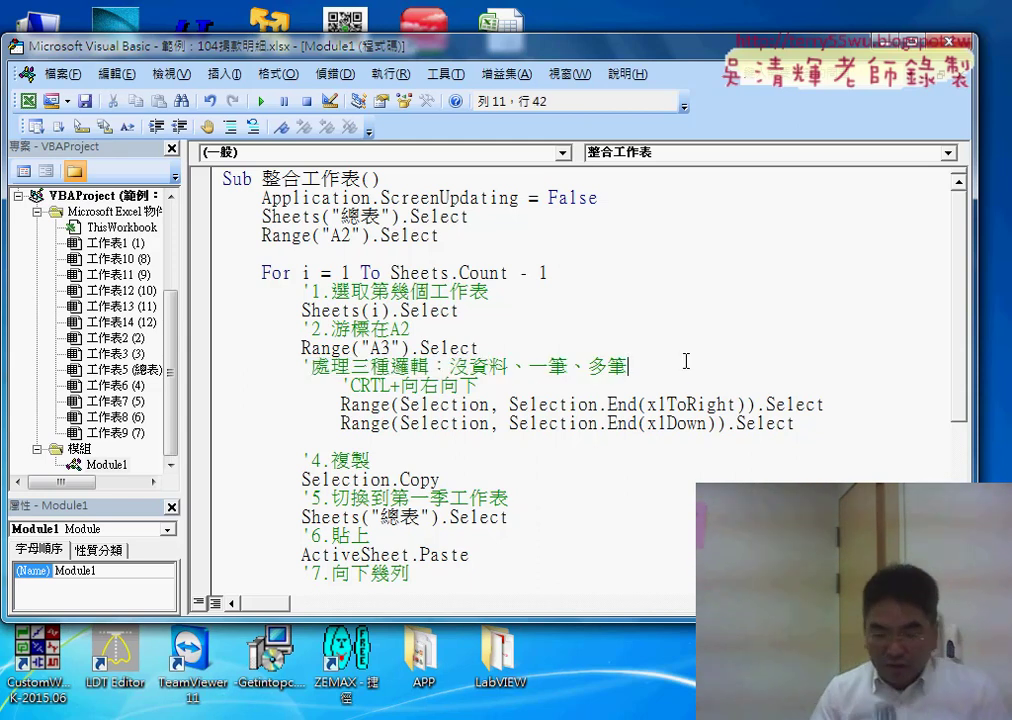
key(Return)
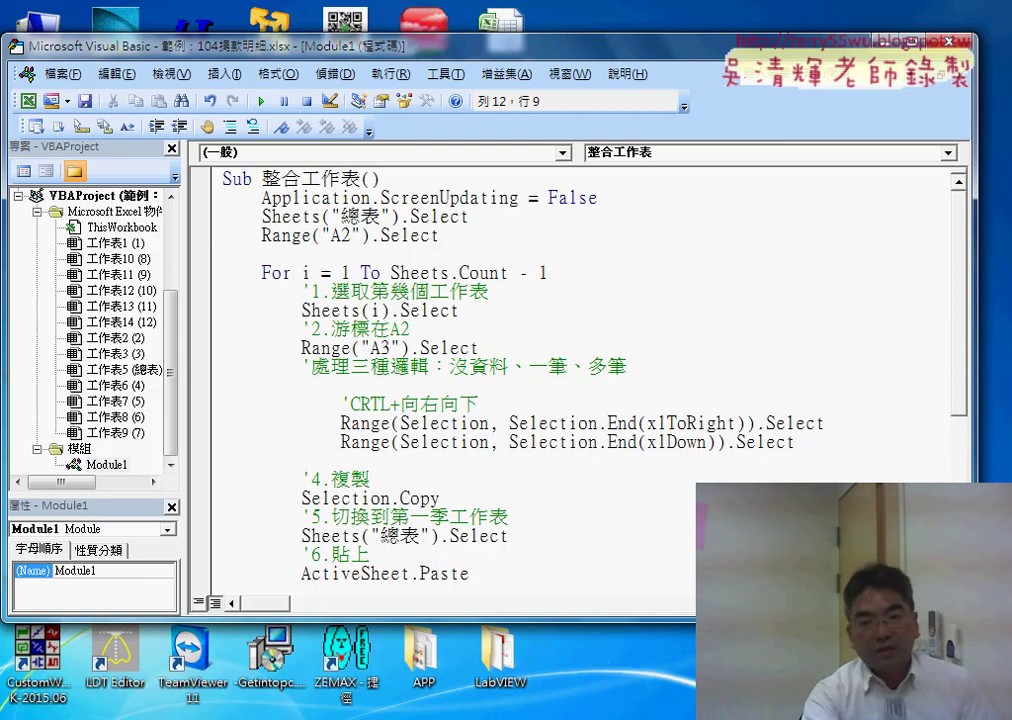
drag(503, 370, 450, 368)
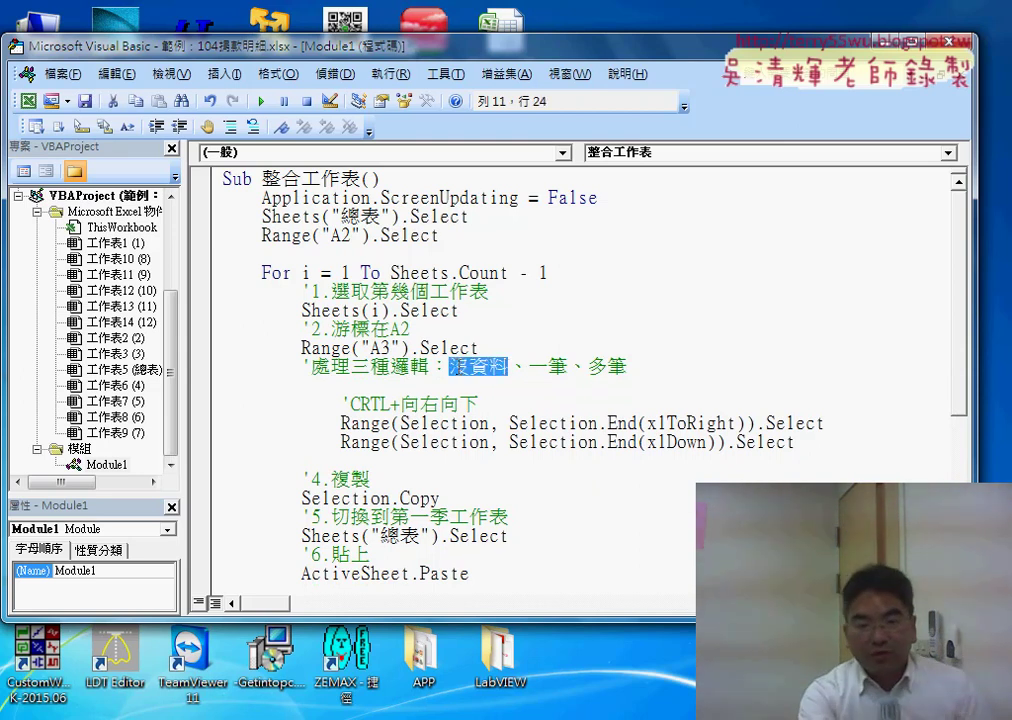
click(409, 383)
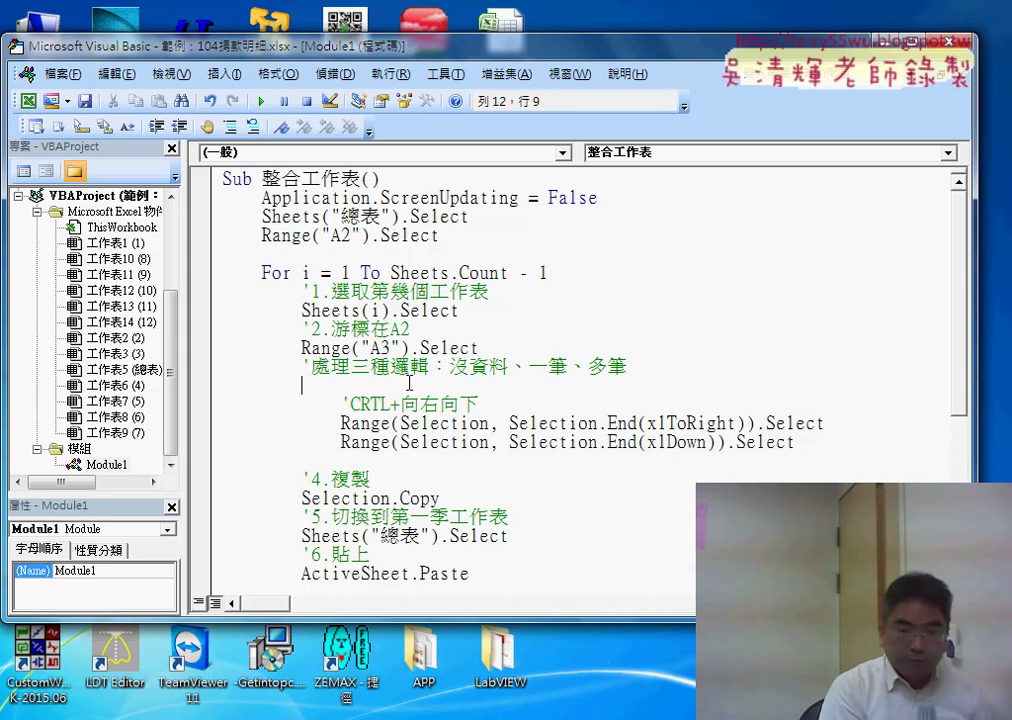
- Enter r = Range("A2").End(xlDown).Row using IntelliSense to store the last filled row
text(i)
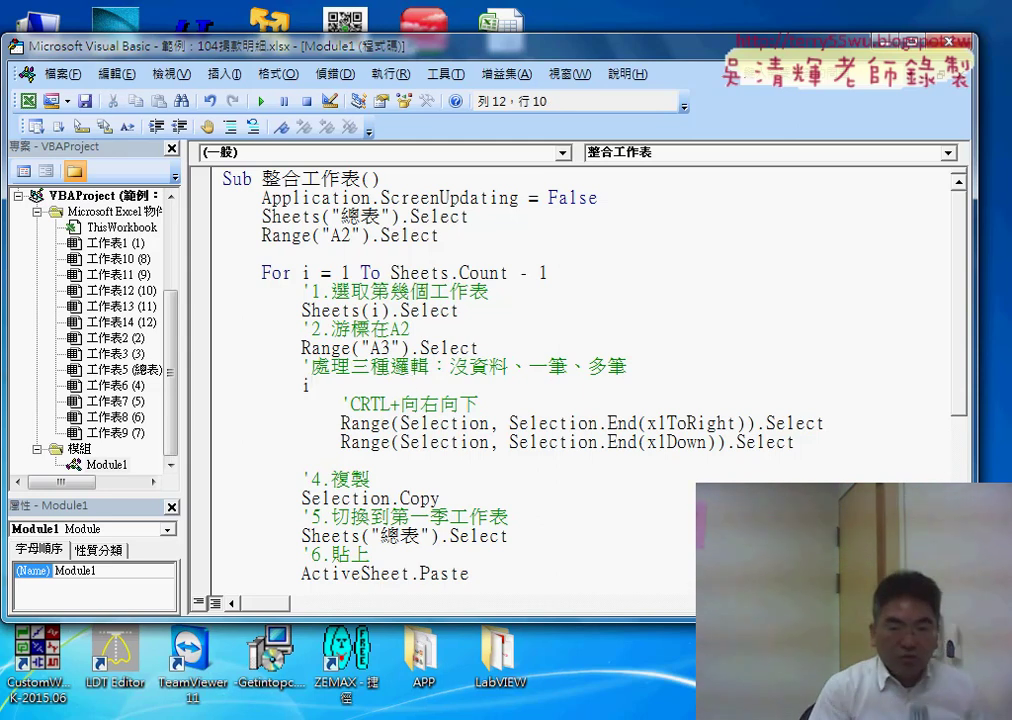
key(BackSpace)
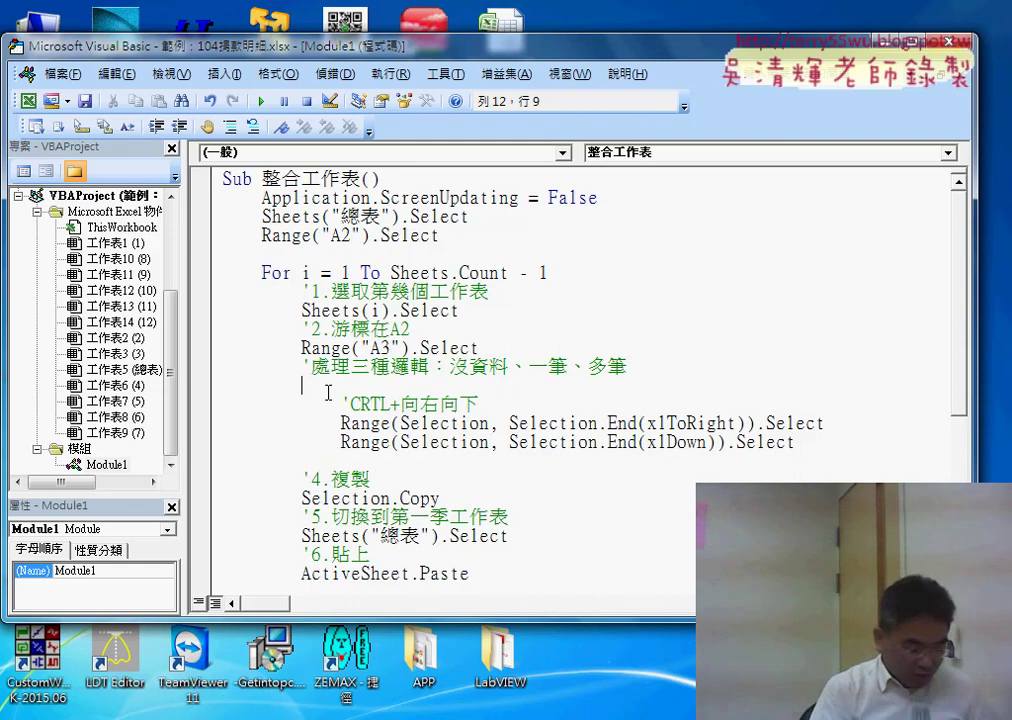
text(r=ra)
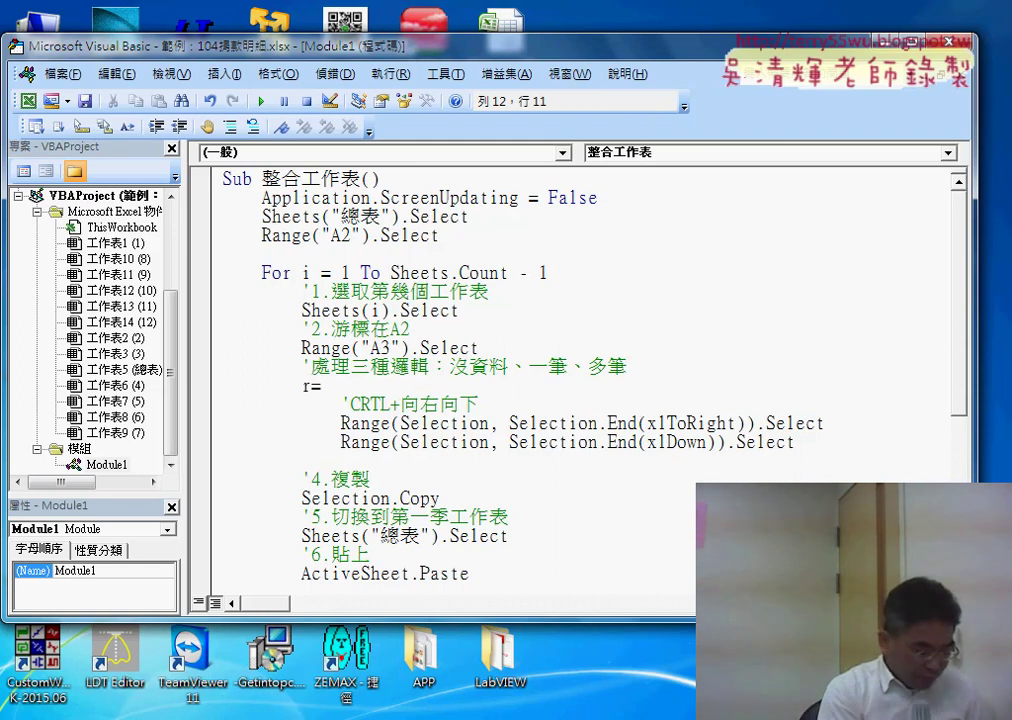
text(n)
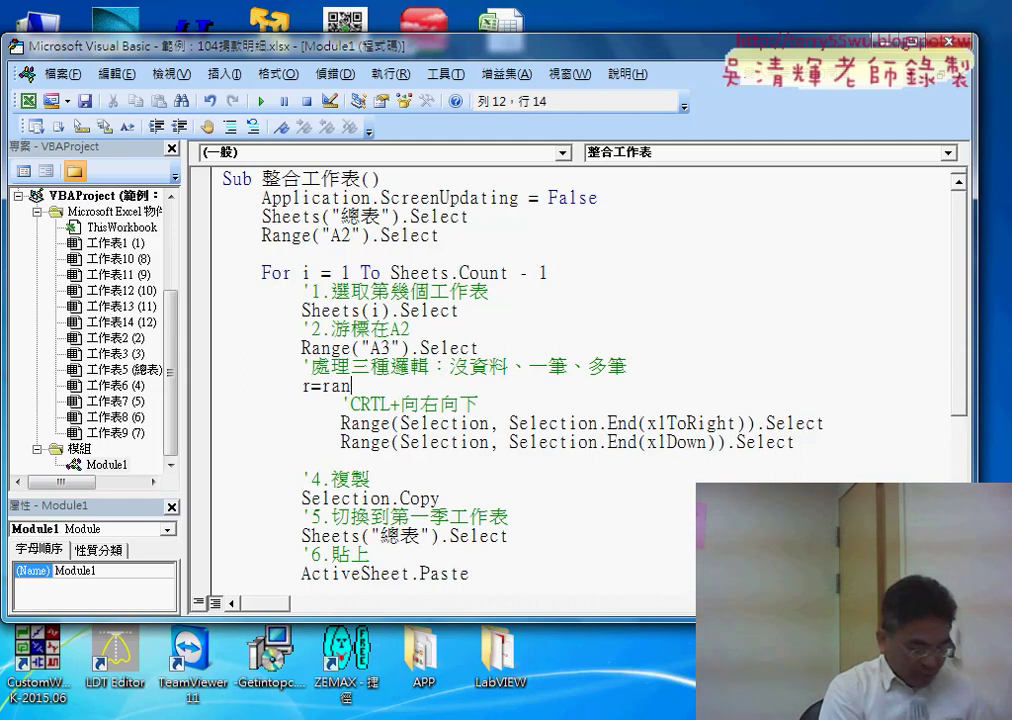
text(ge()
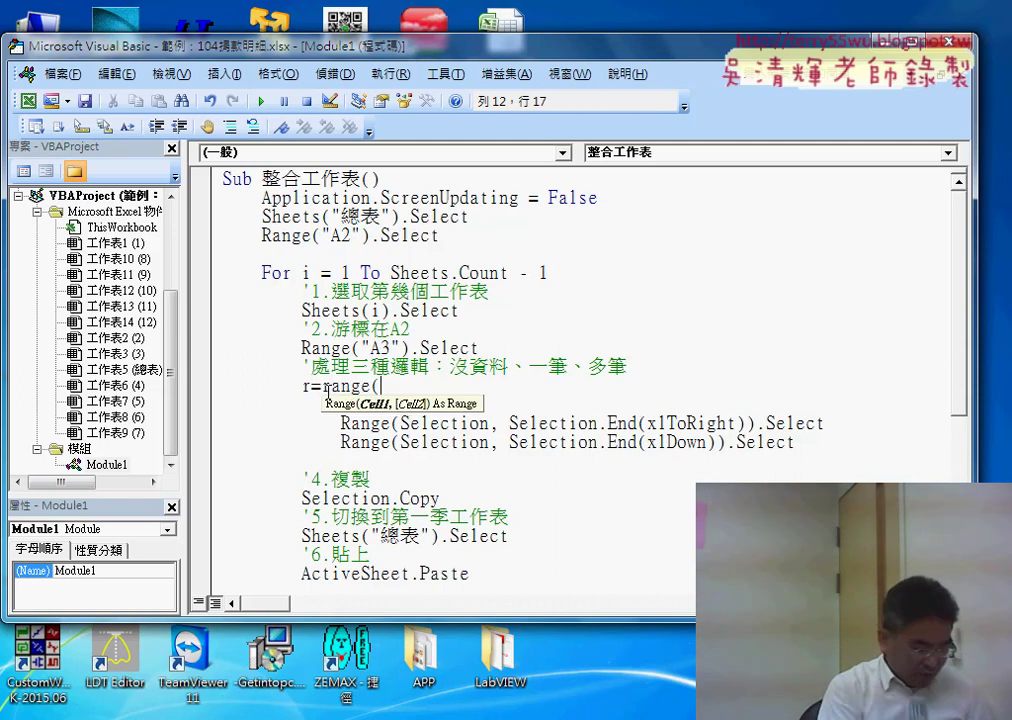
text("A2")
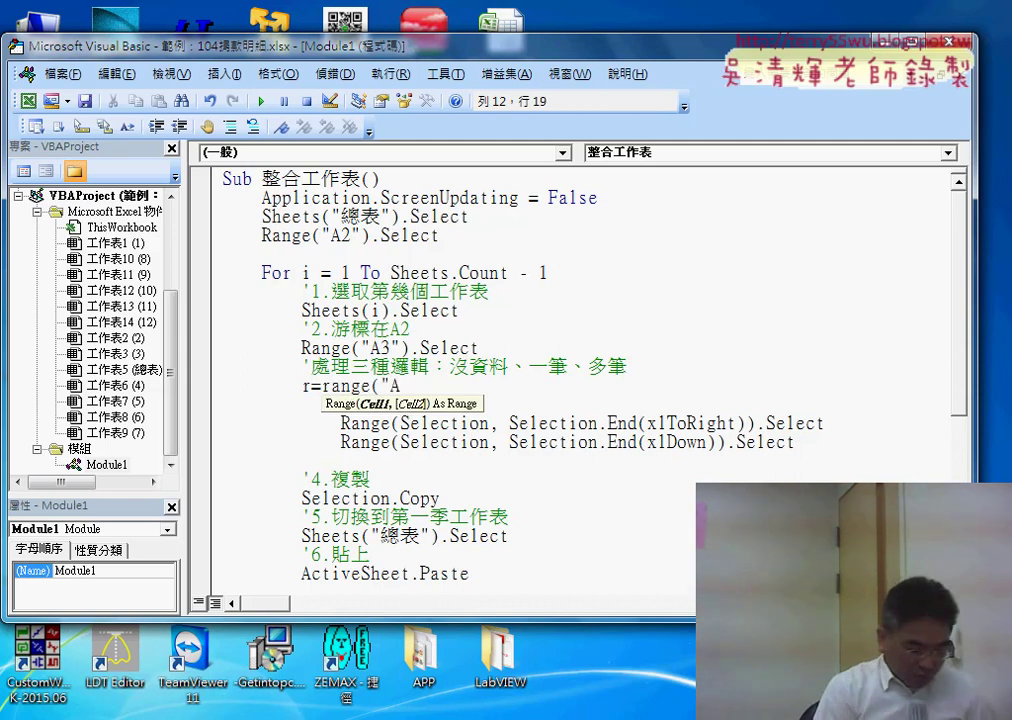
text())
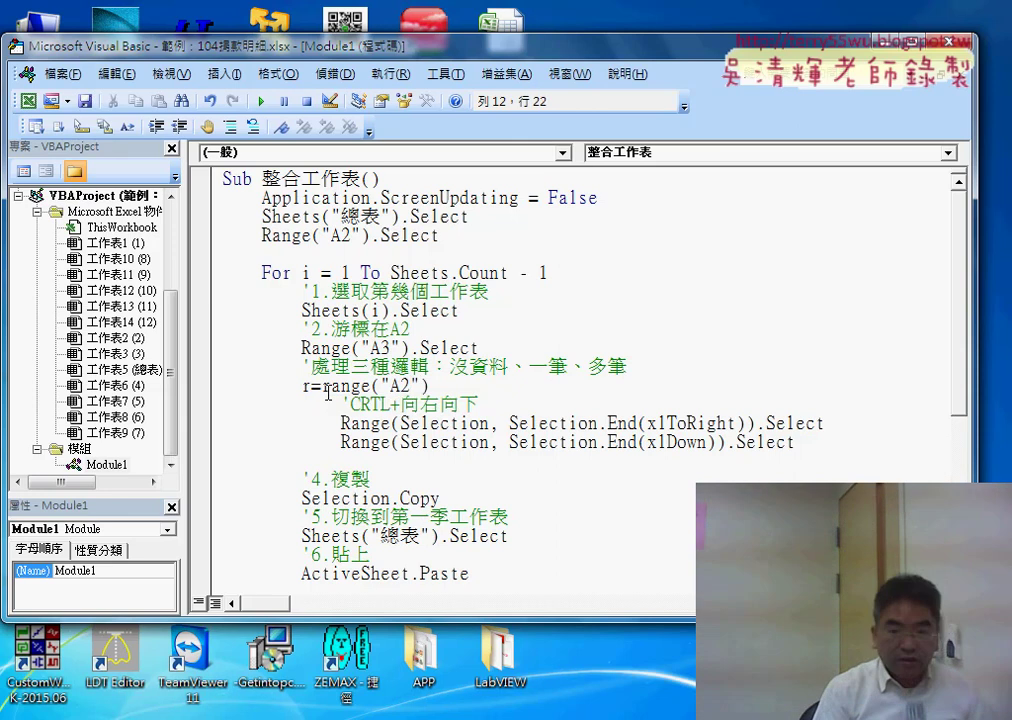
text(.)
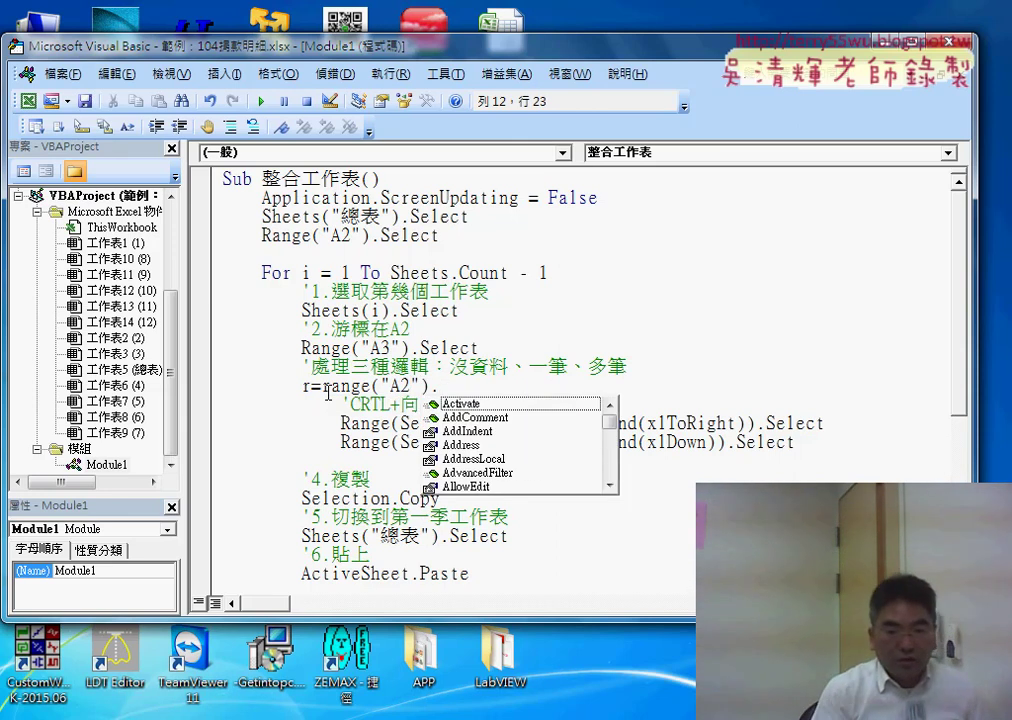
text(E)
key(Down)
key(space)
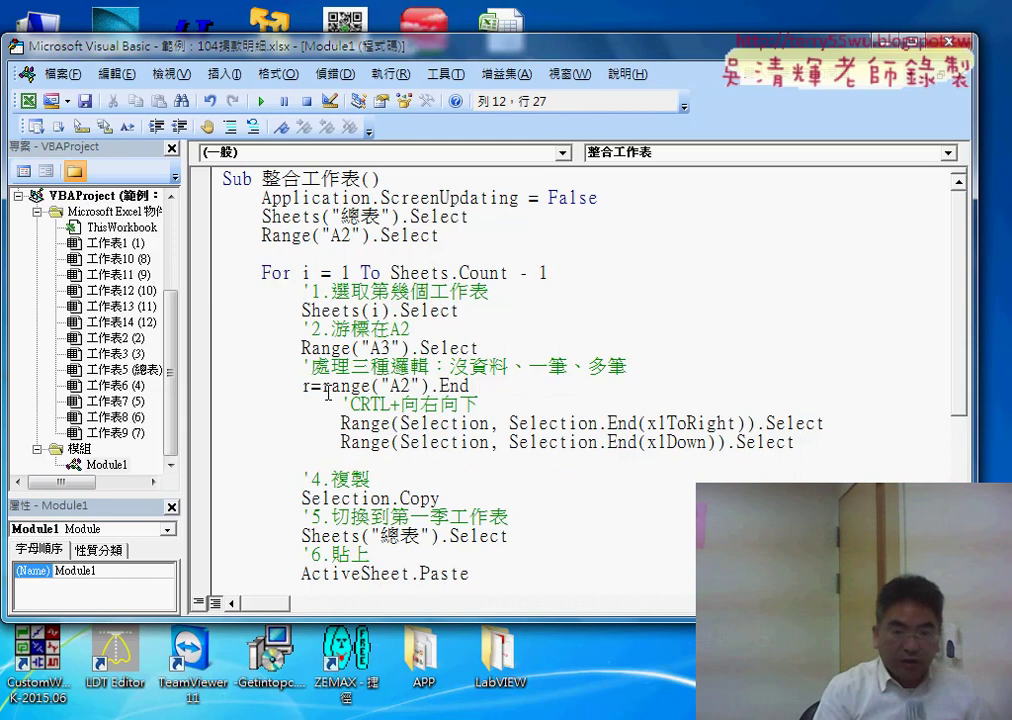
text((x)
key(space)
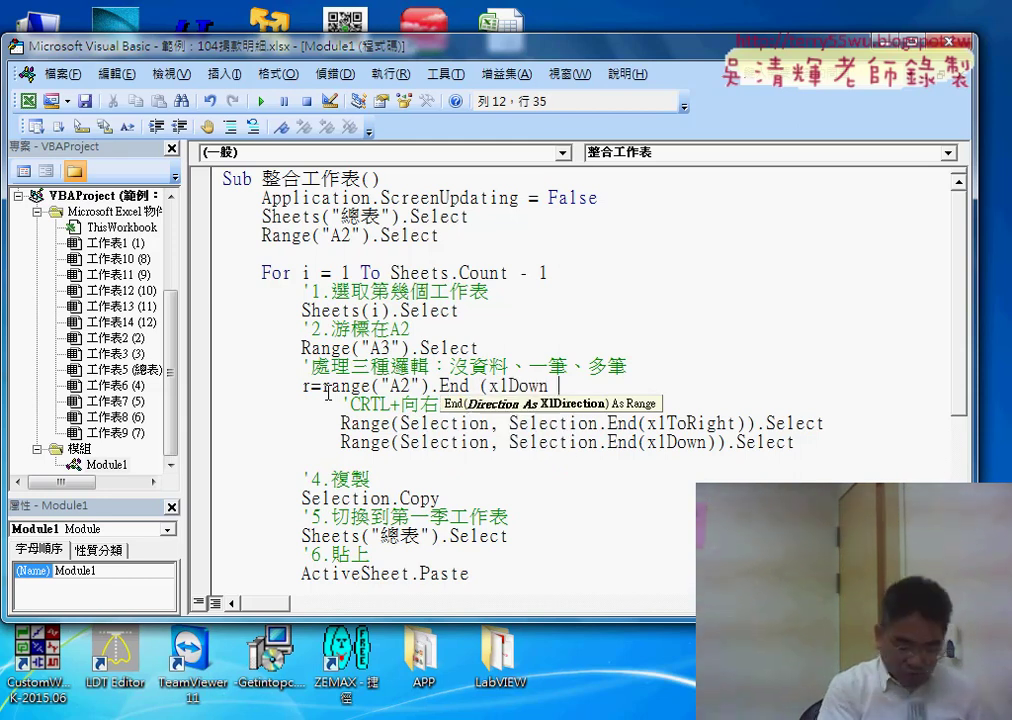
text().)
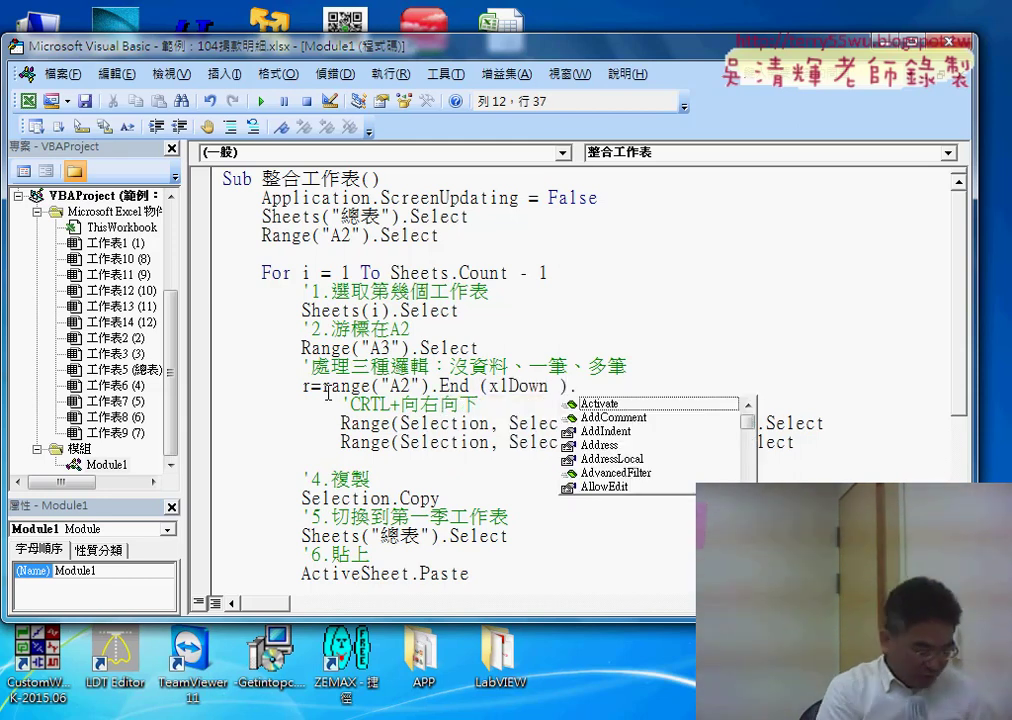
text(row)
key(space)
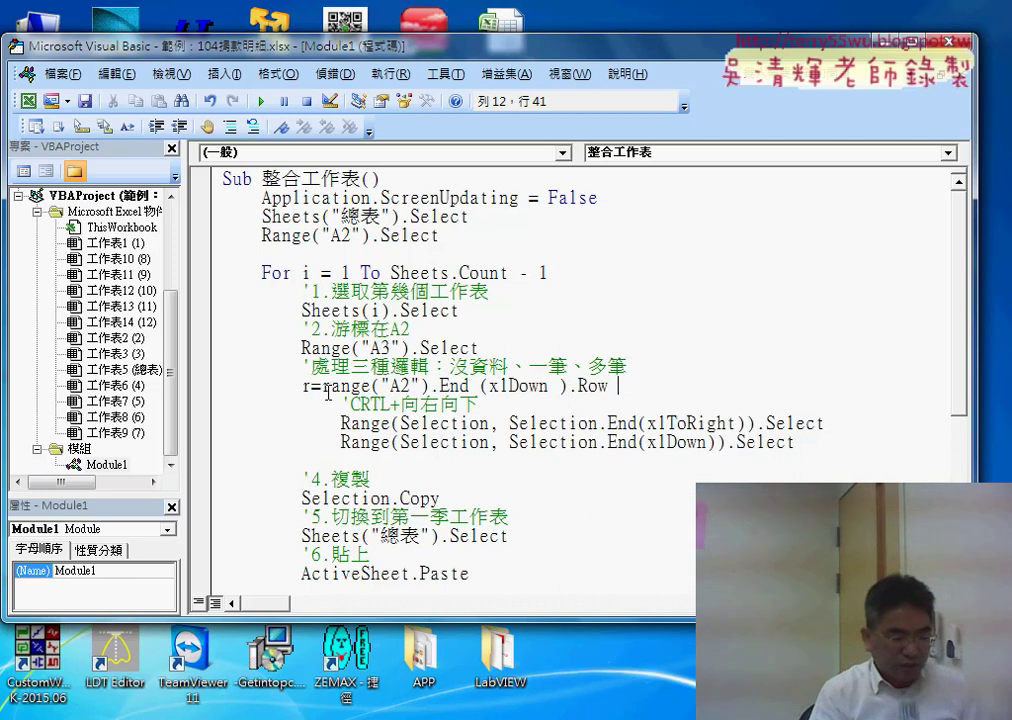
key(Return)
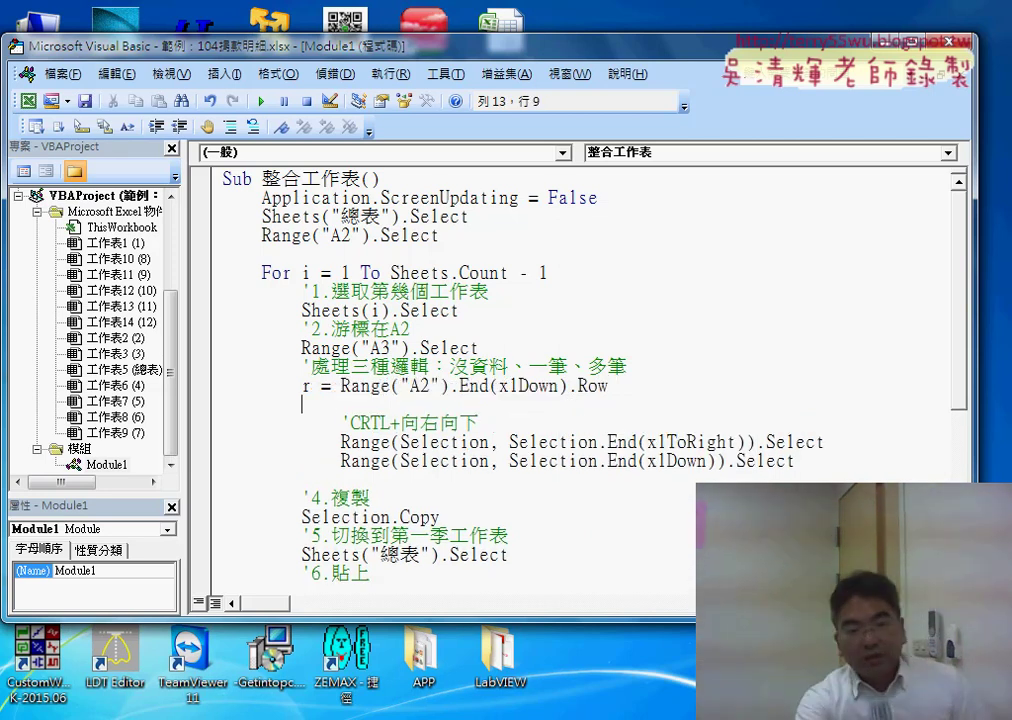
- Highlight the End(xlDown).Row expression, variable r and the comment's 一筆 and 沒資料 cases, then return to Excel
drag(338, 385, 611, 388)
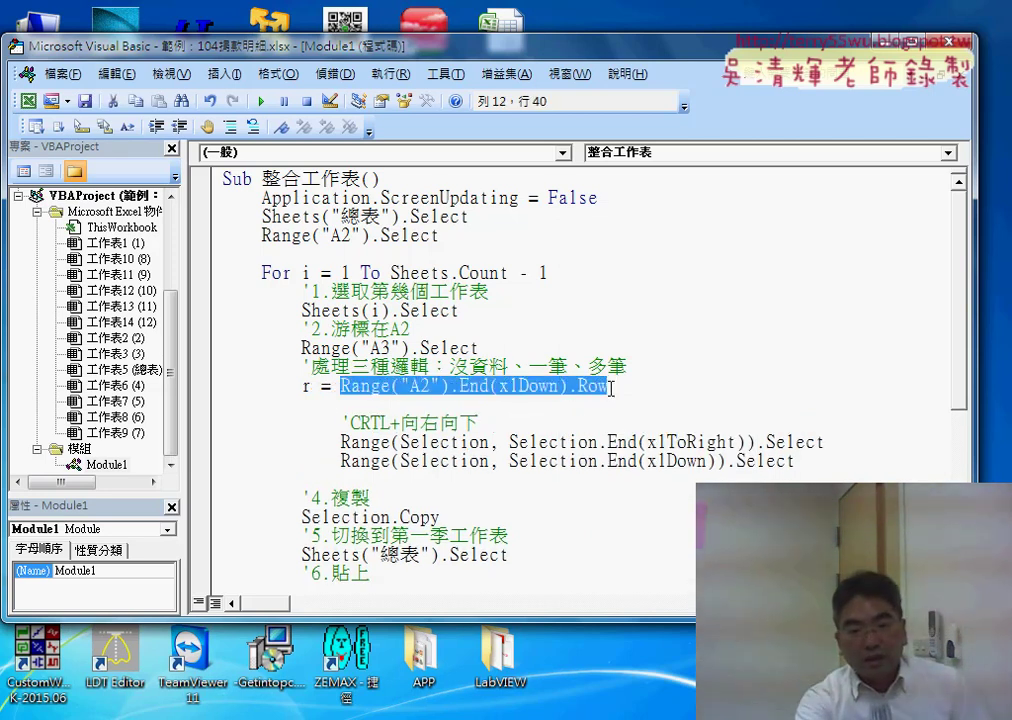
click(312, 387)
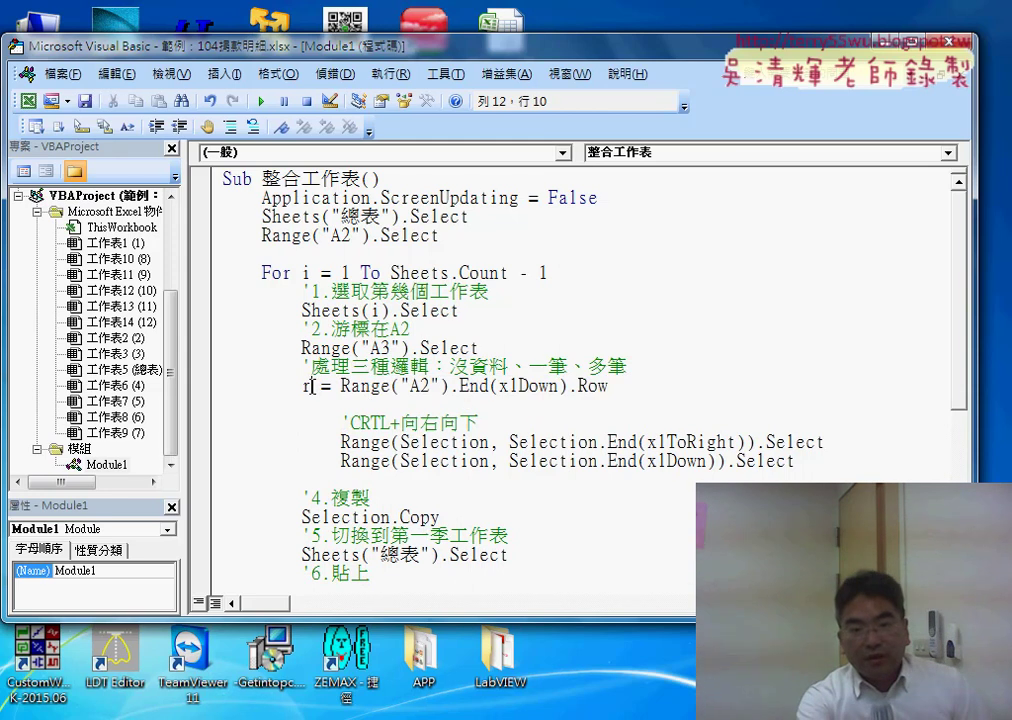
key(shift+Left)
drag(528, 367, 565, 368)
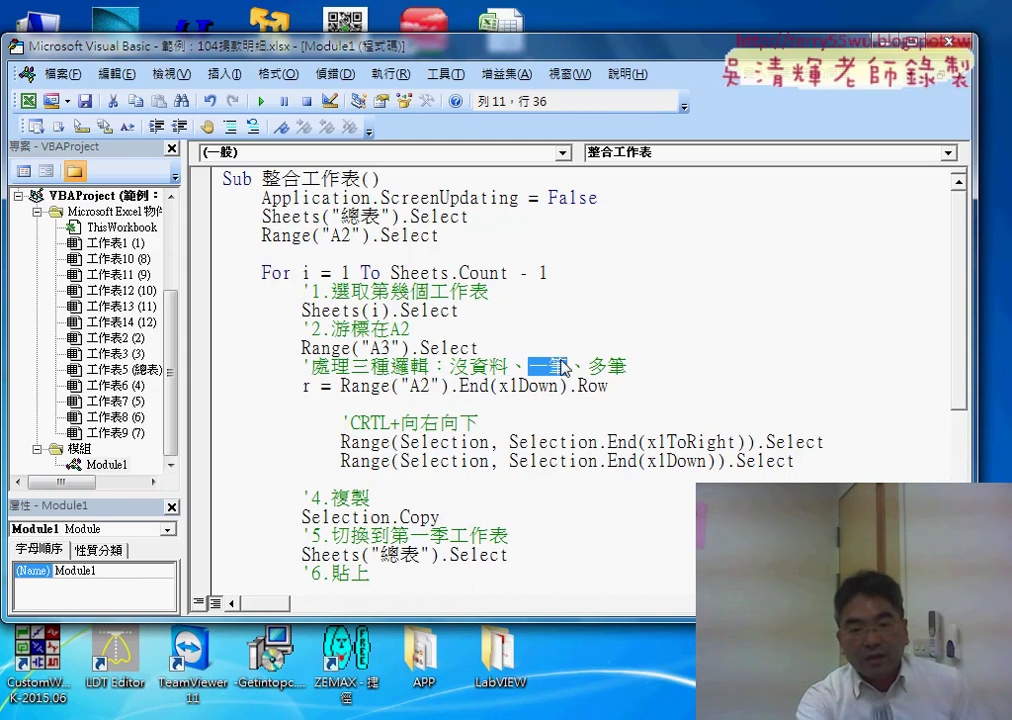
drag(316, 389, 304, 390)
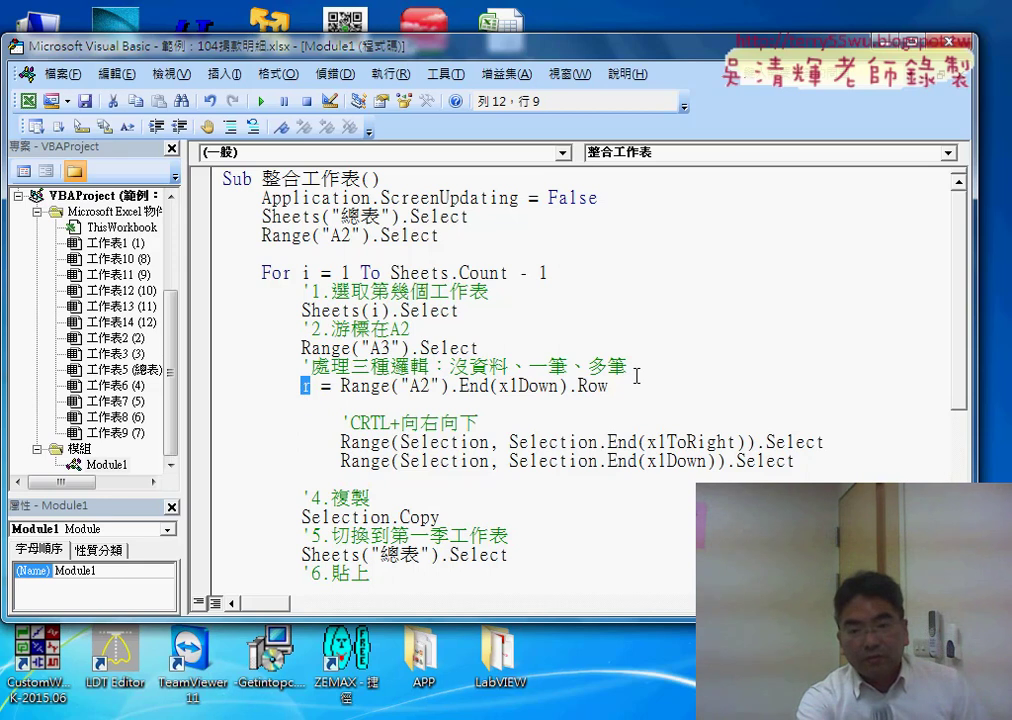
drag(592, 367, 627, 367)
mouse_move(489, 367)
mouse_down()
mouse_move(501, 367)
mouse_move(449, 367)
mouse_up()
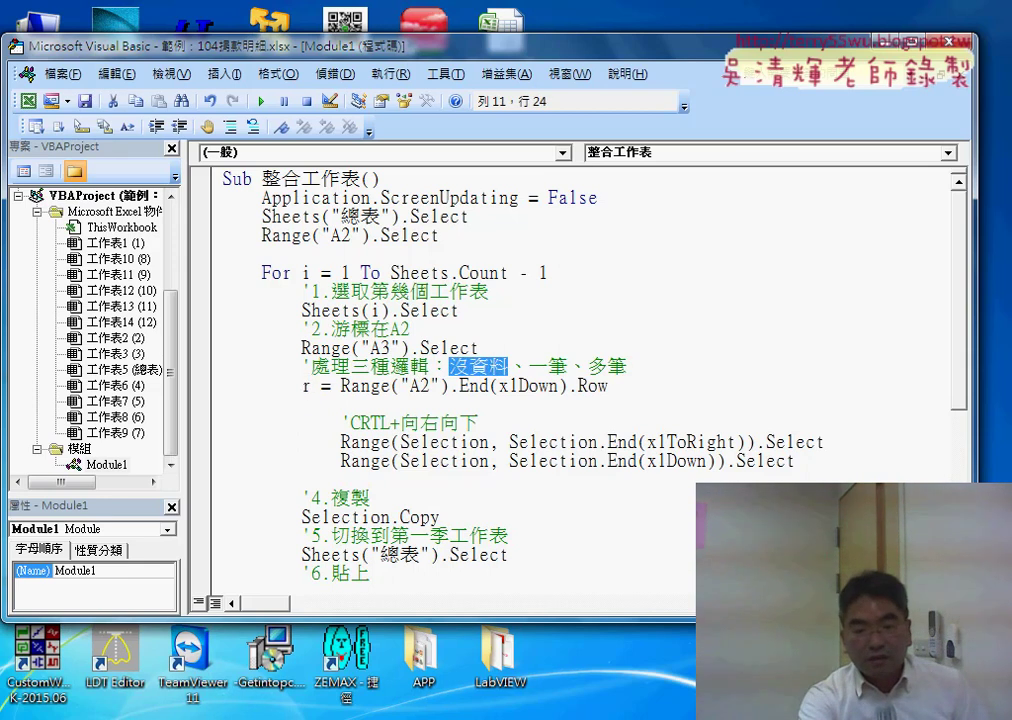
click(501, 630)
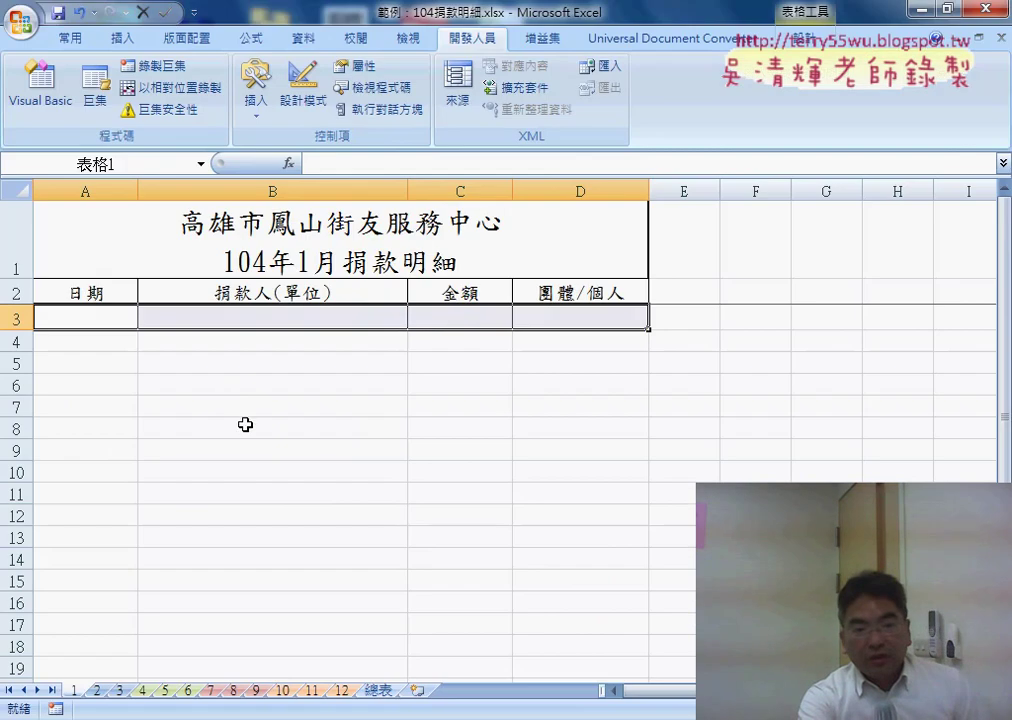
- Show that row 3 (A3:D3) is empty, then return to the macro's blank line below r
click(87, 316)
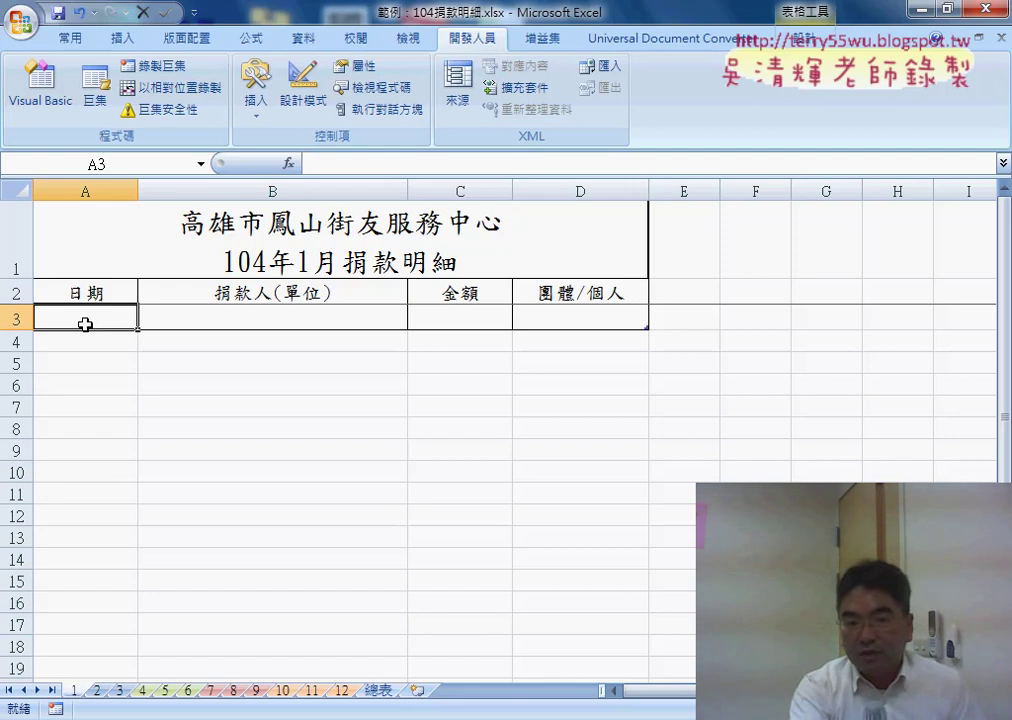
mouse_move(194, 318)
mouse_down()
mouse_move(566, 324)
mouse_move(77, 321)
mouse_up()
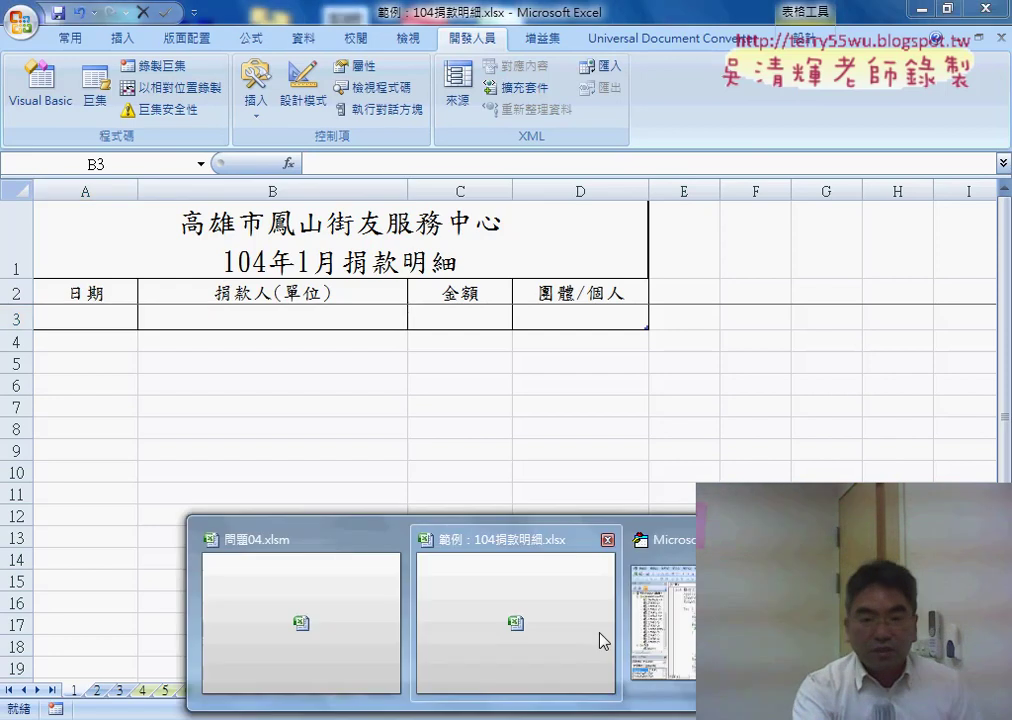
click(690, 620)
click(372, 403)
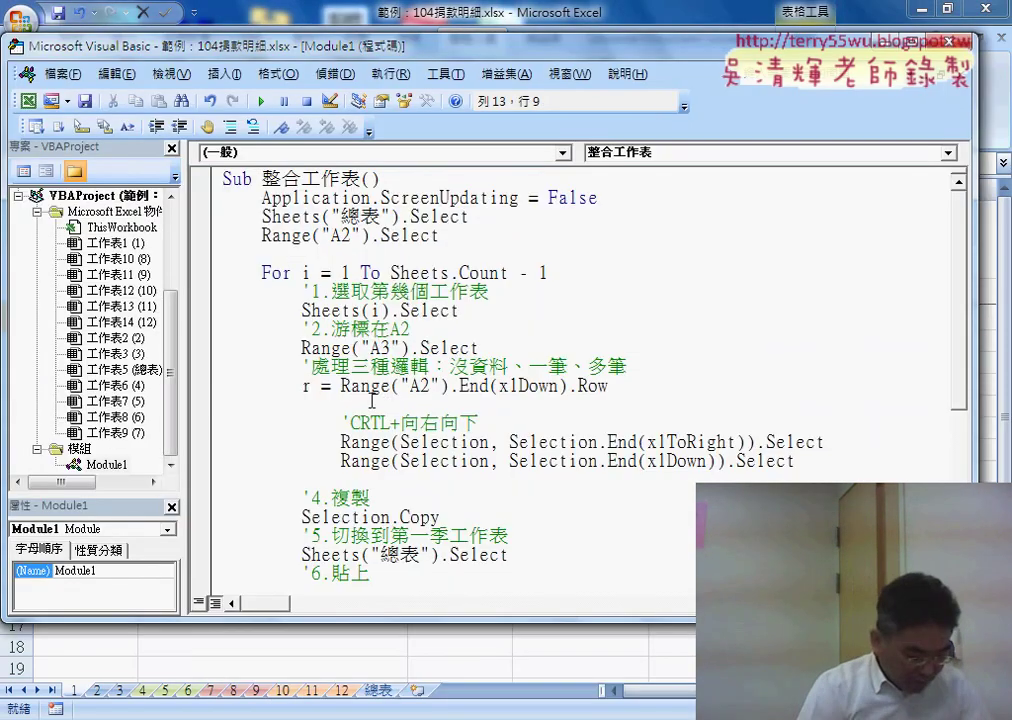
- Start an If Range("A2") = "" Then block with ElseIf r = 3 Then and Else lines
text(if)
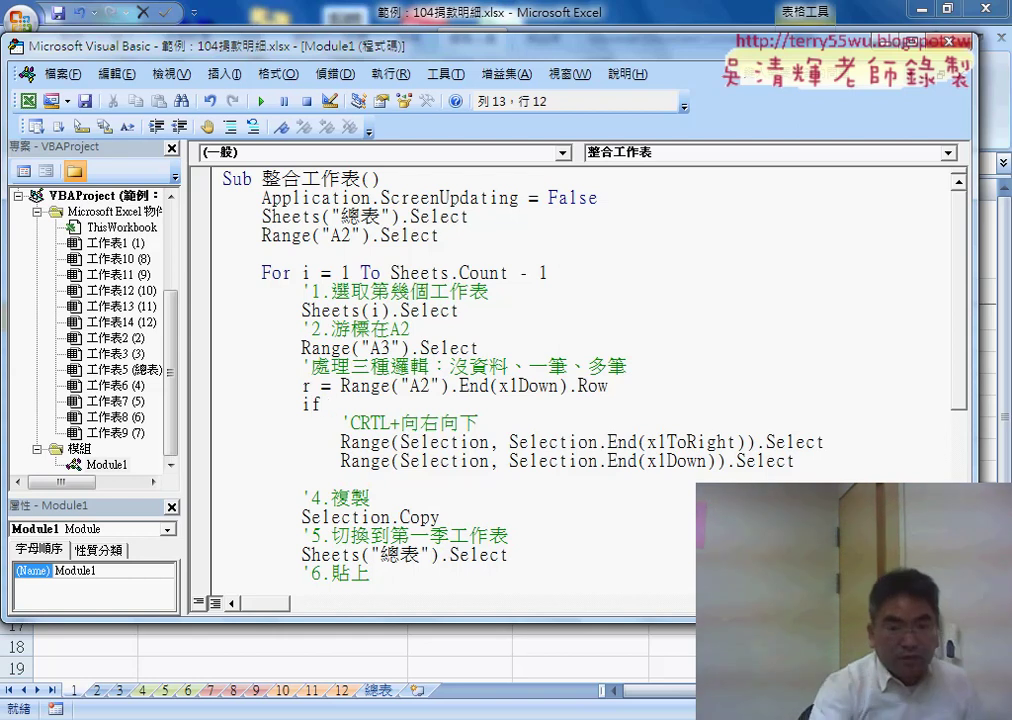
key(Down)
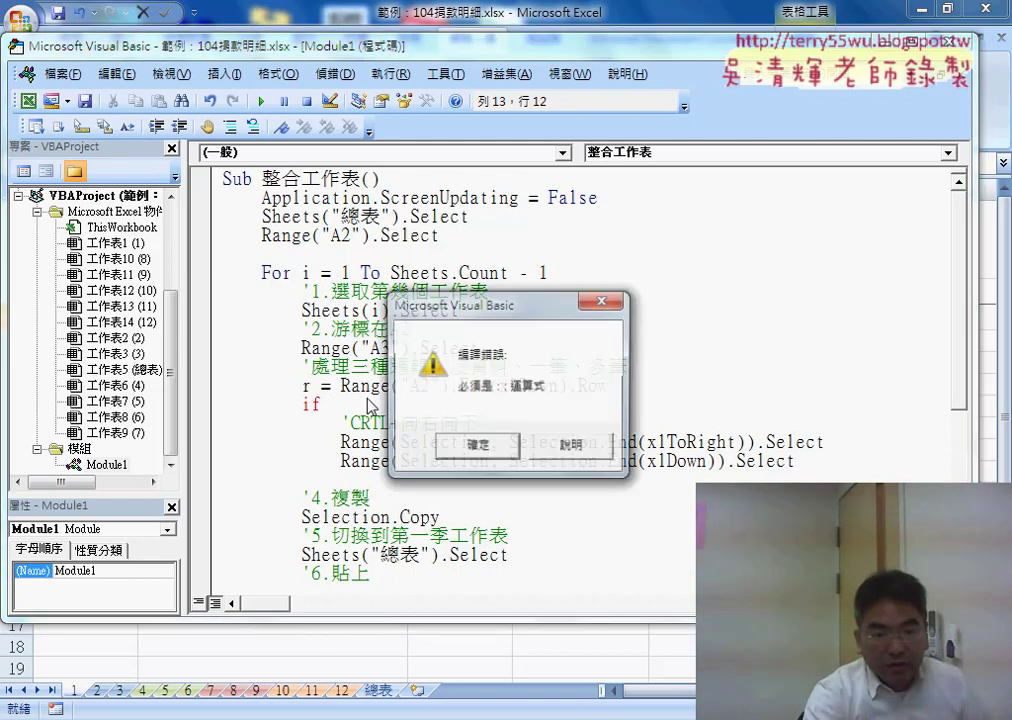
key(Return)
drag(340, 386, 449, 386)
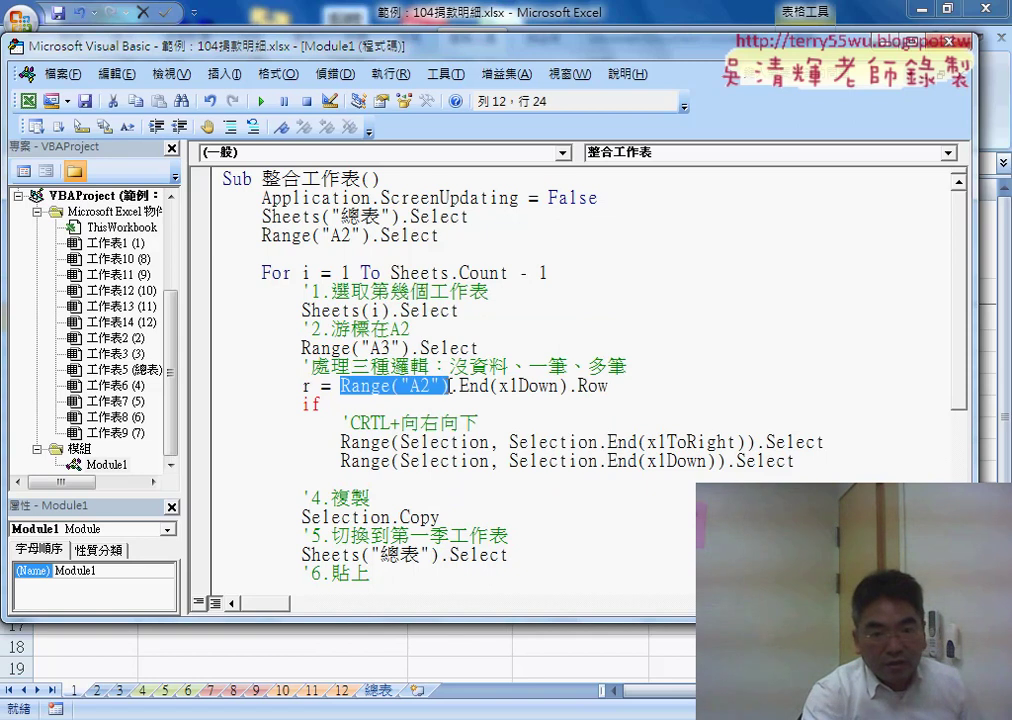
drag(386, 410, 385, 406)
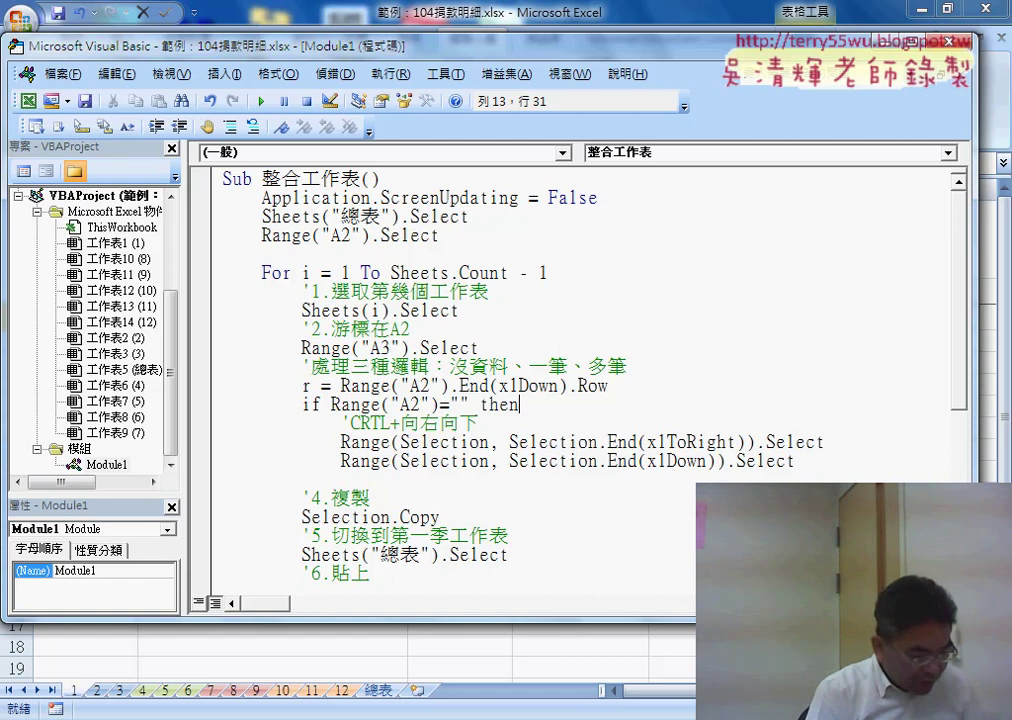
key(Return)
key(Return)
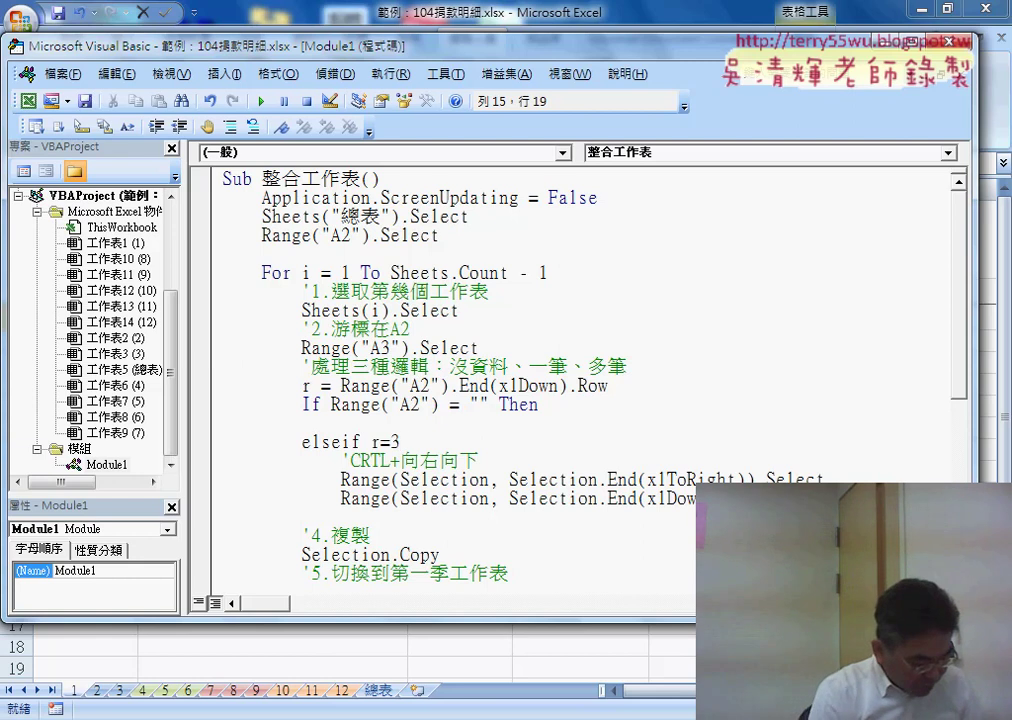
text(en)
key(Return)
key(Return)
text(el)
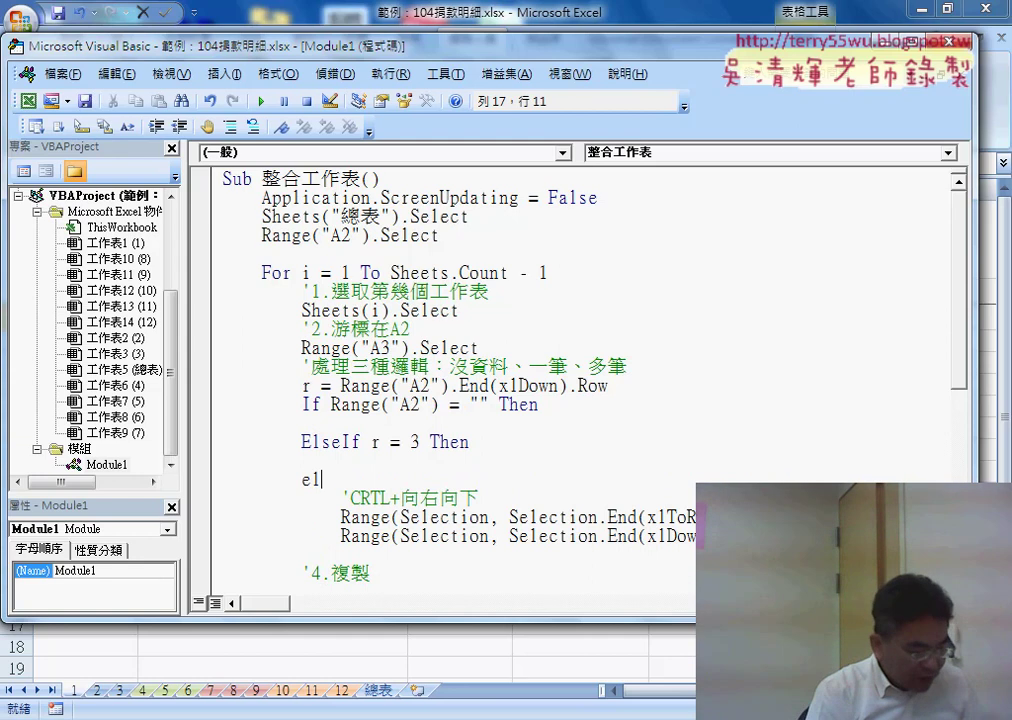
text(se)
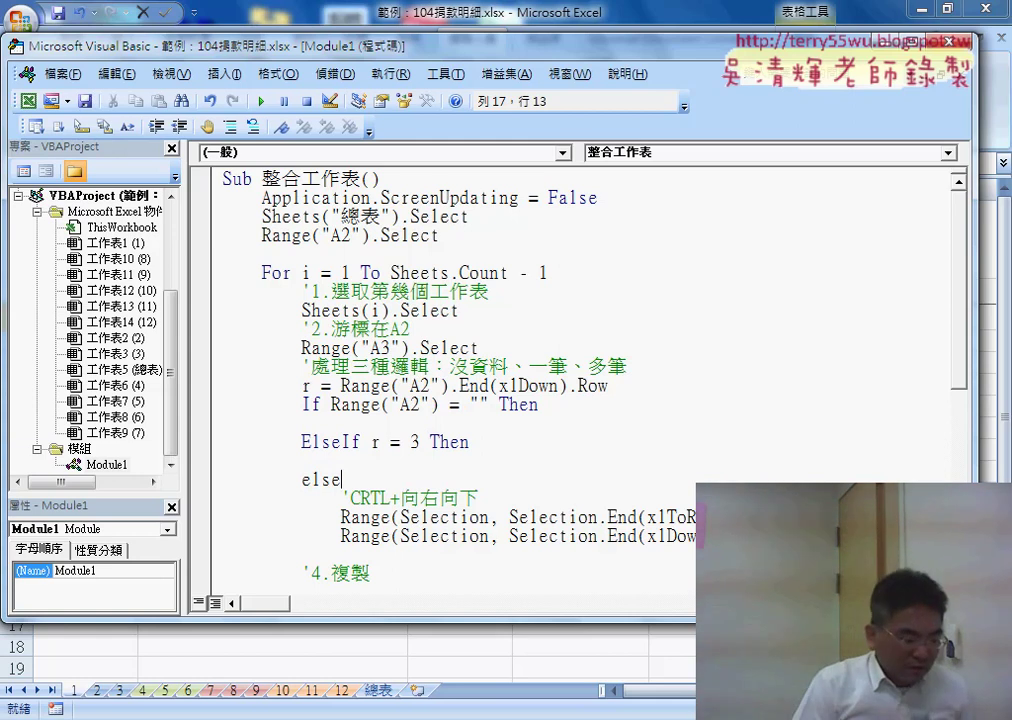
key(Down)
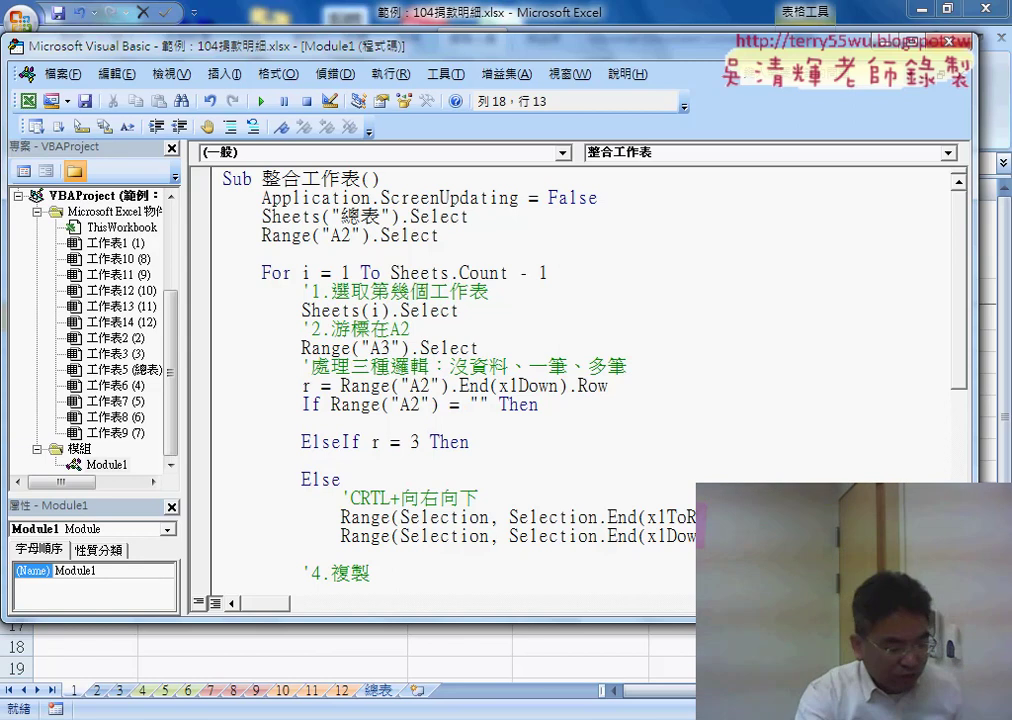
- Close the block with an indented End If below the three range-selection lines
drag(222, 555, 222, 498)
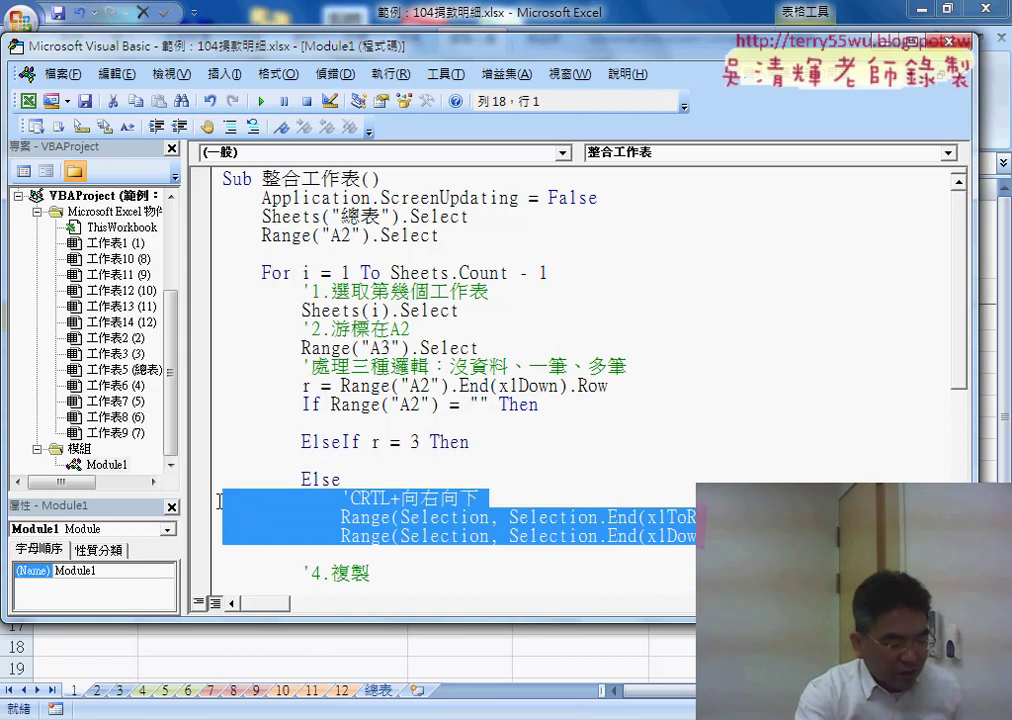
key(Left)
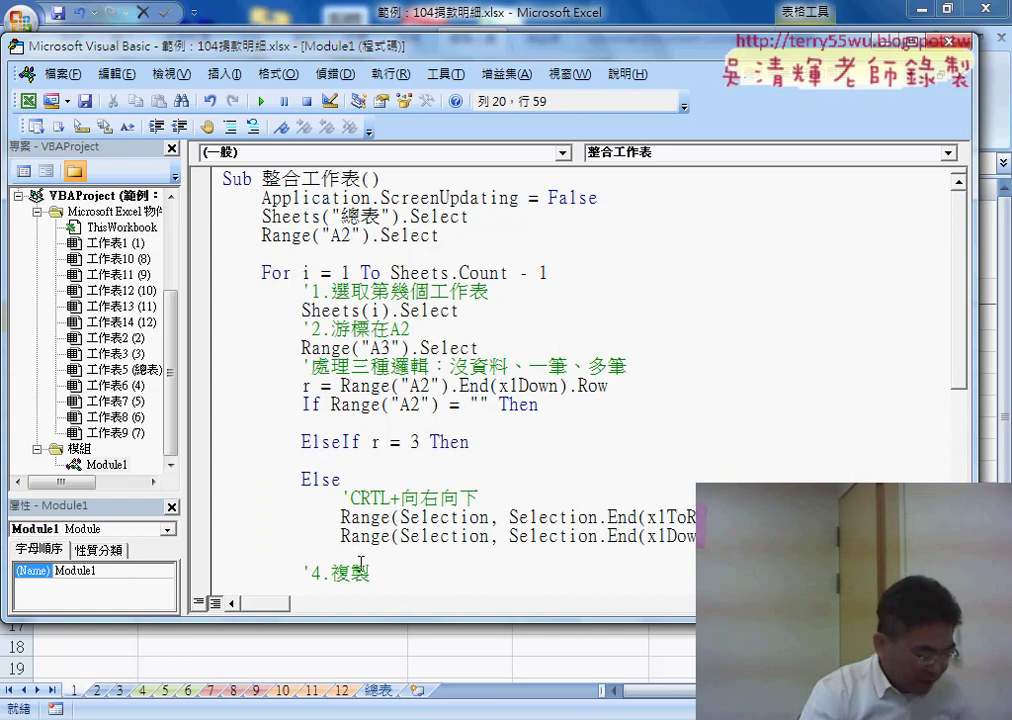
click(368, 554)
key(Tab)
key(Tab)
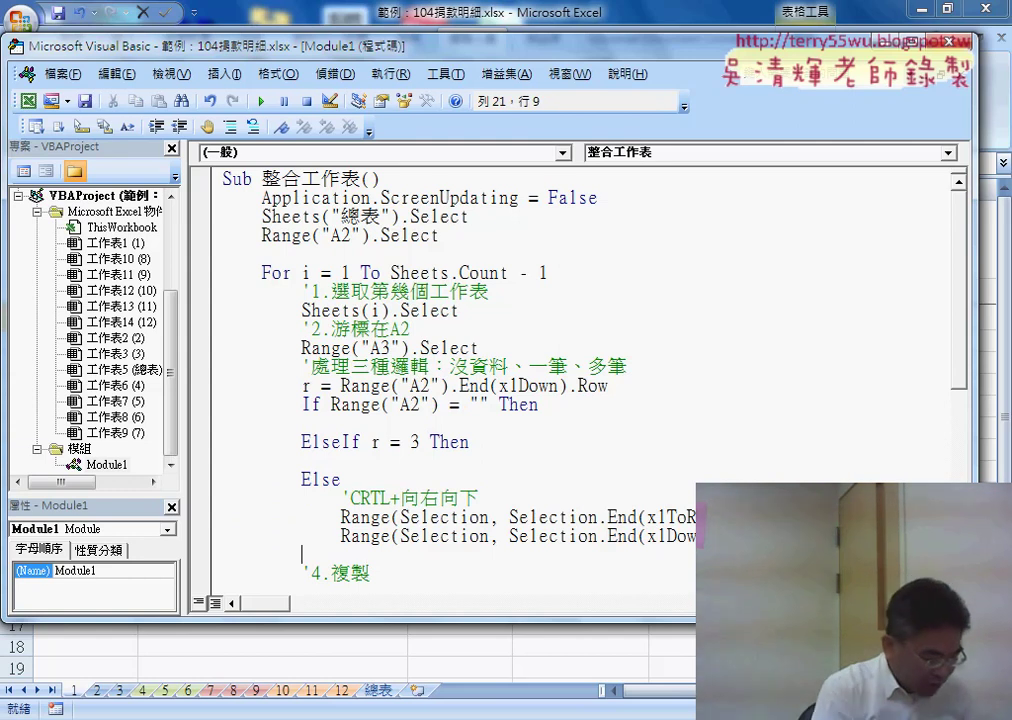
text(em)
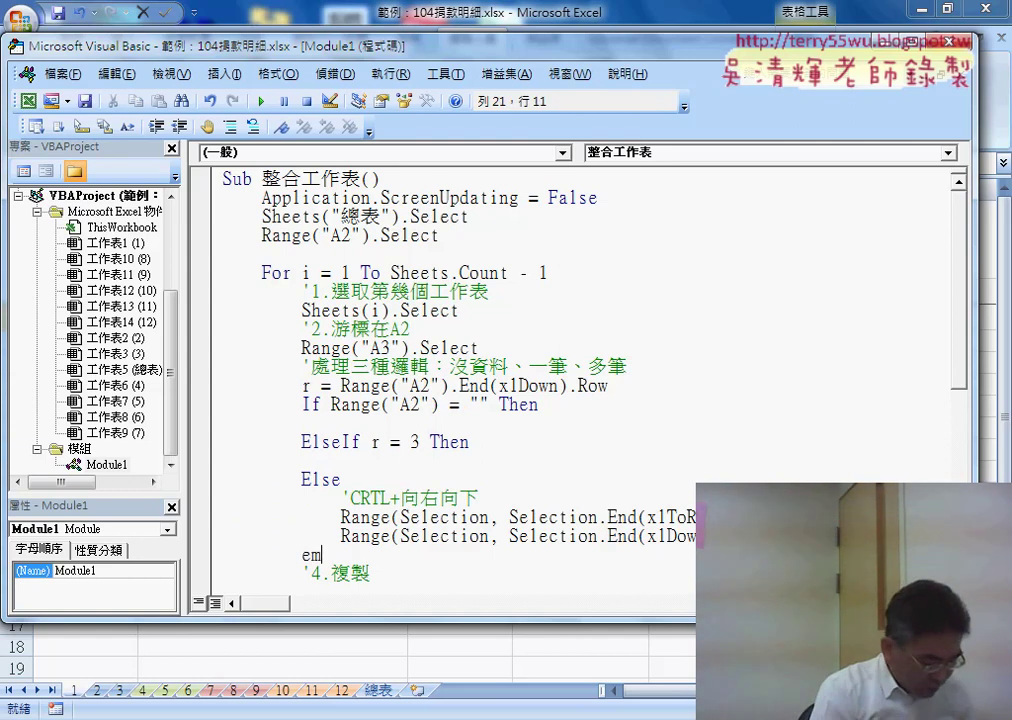
key(BackSpace)
text(nd )
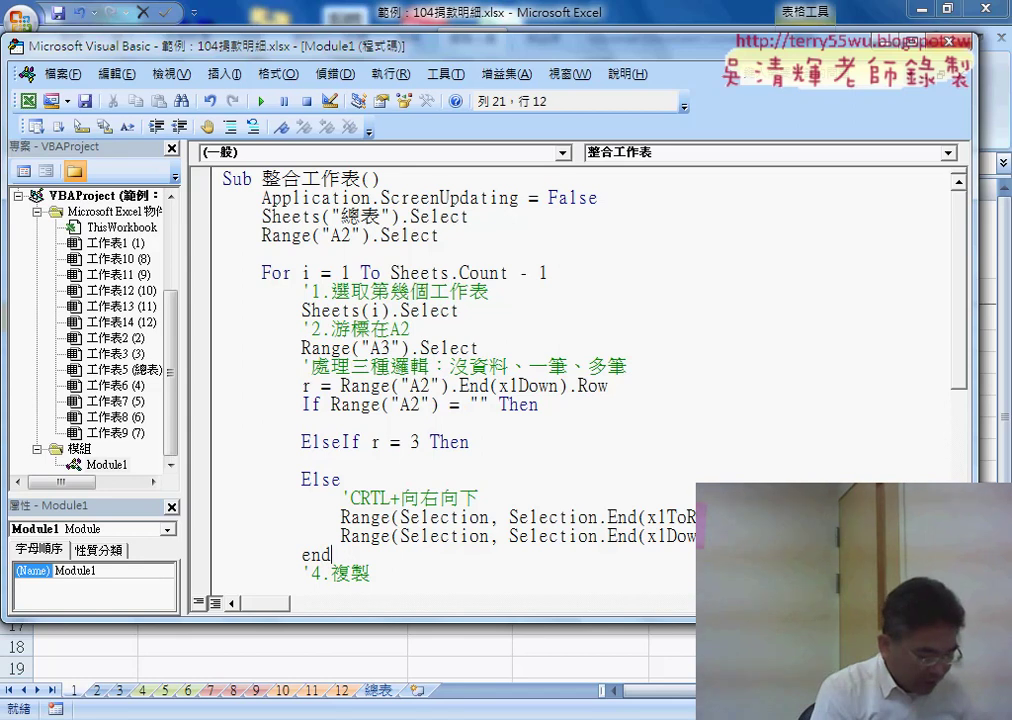
text(if)
key(Return)
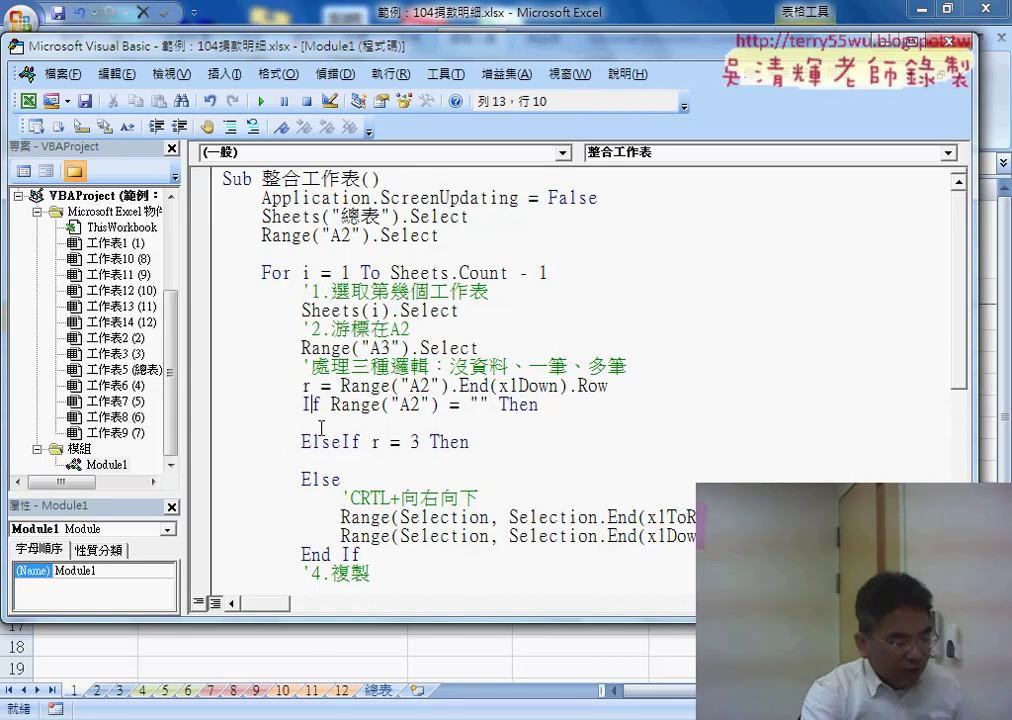
- Change the If test from Range("A2") to Range("A3")
drag(302, 441, 363, 442)
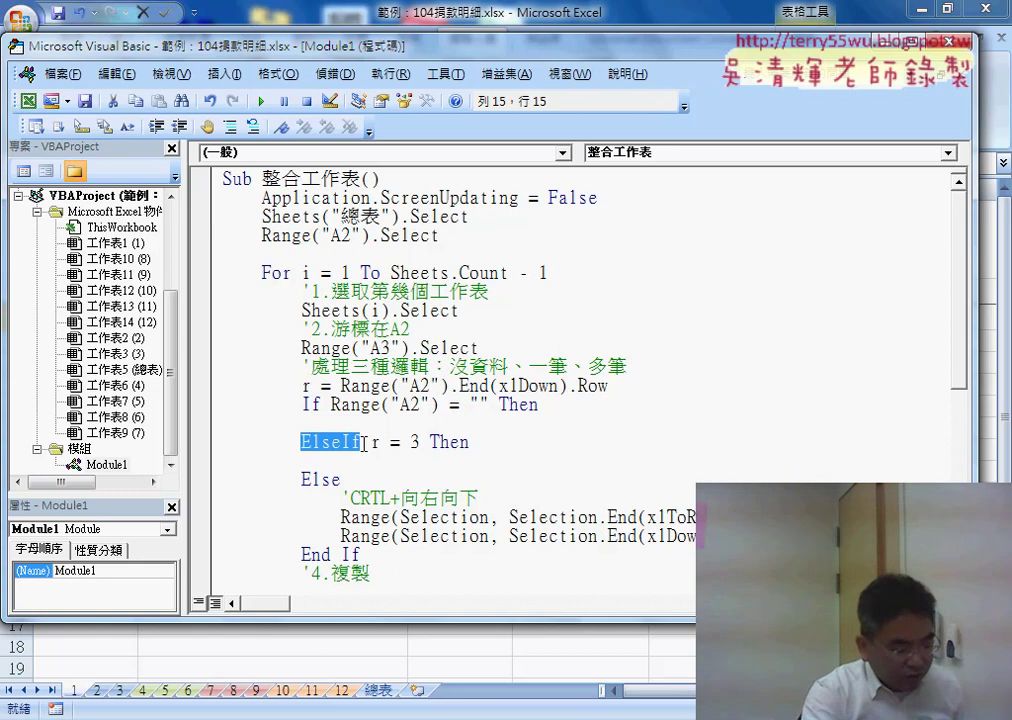
click(313, 479)
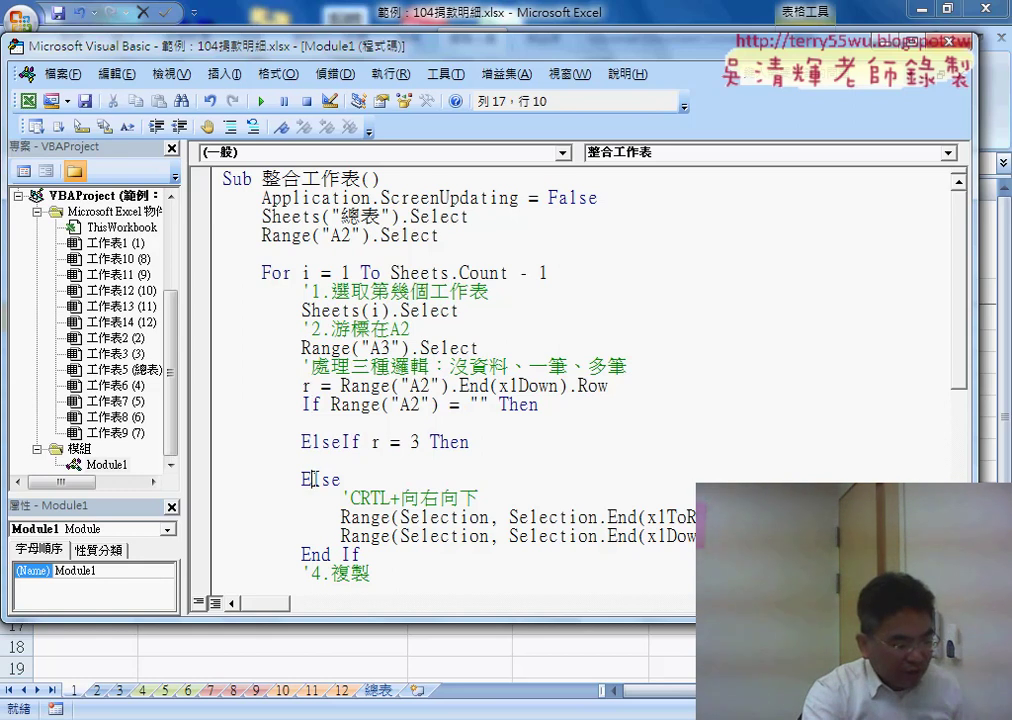
drag(365, 560, 226, 553)
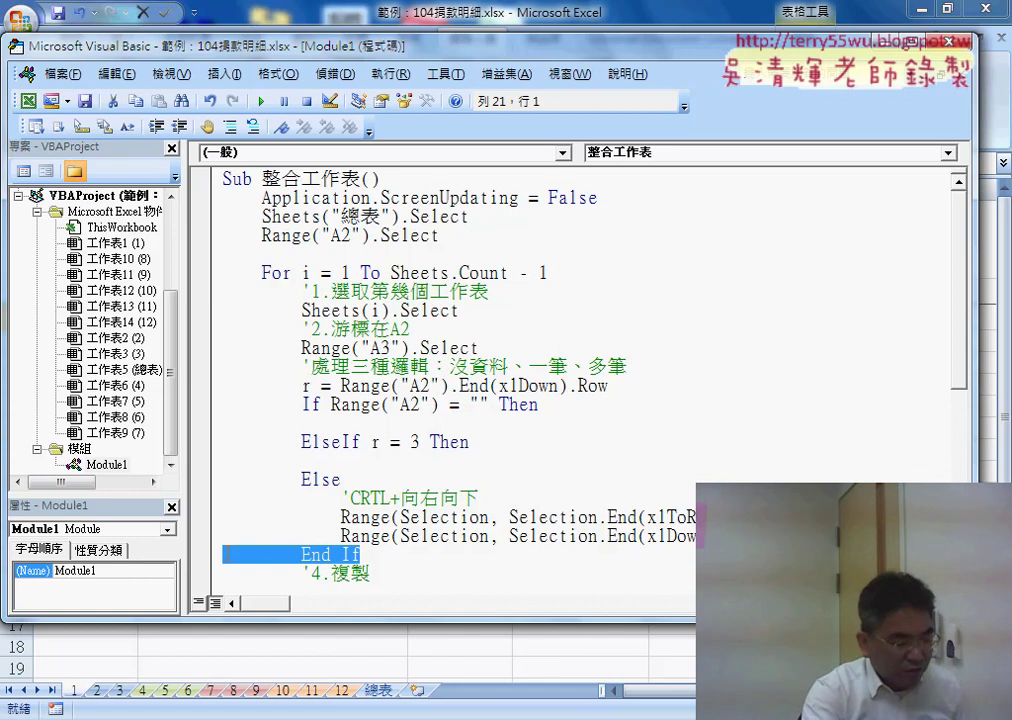
click(311, 405)
click(320, 442)
click(300, 461)
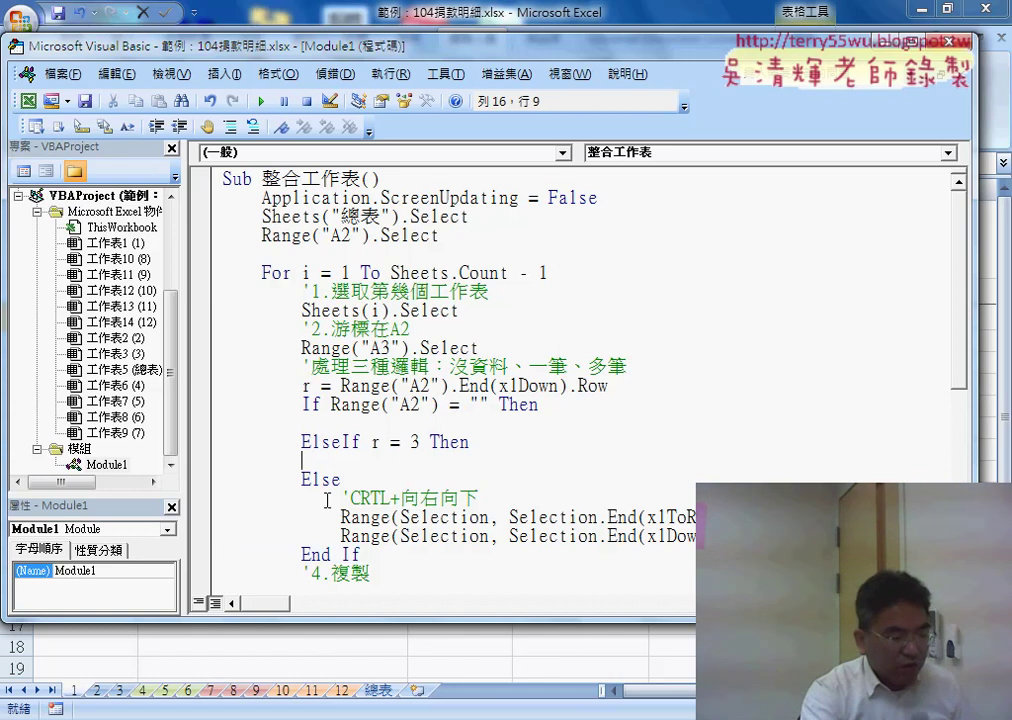
click(334, 537)
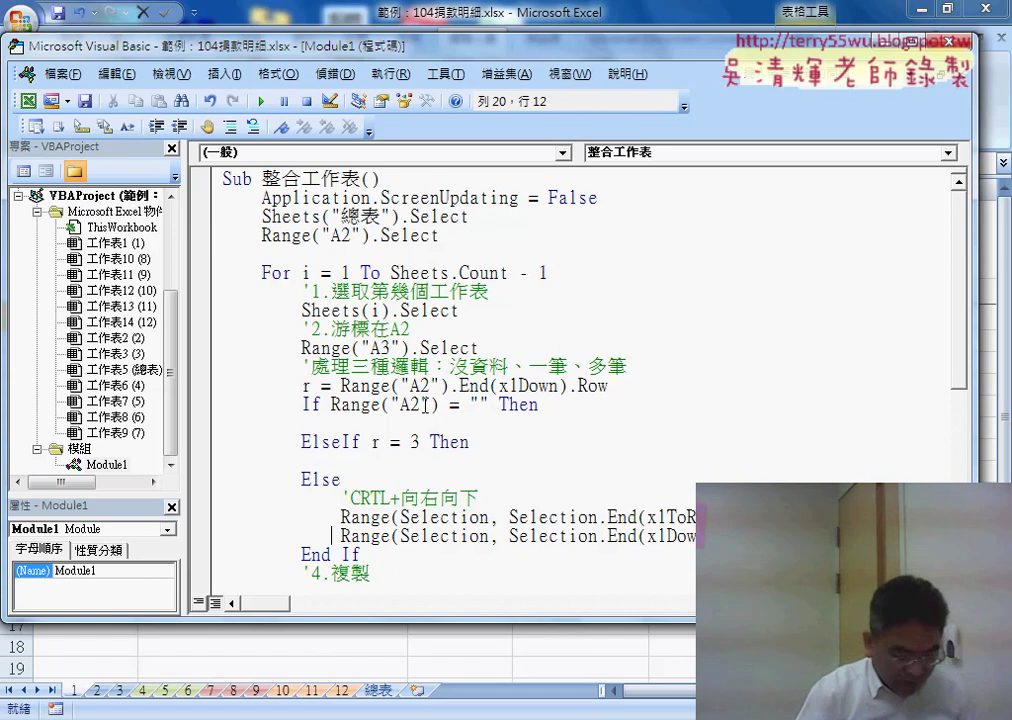
drag(419, 404, 409, 404)
text(3)
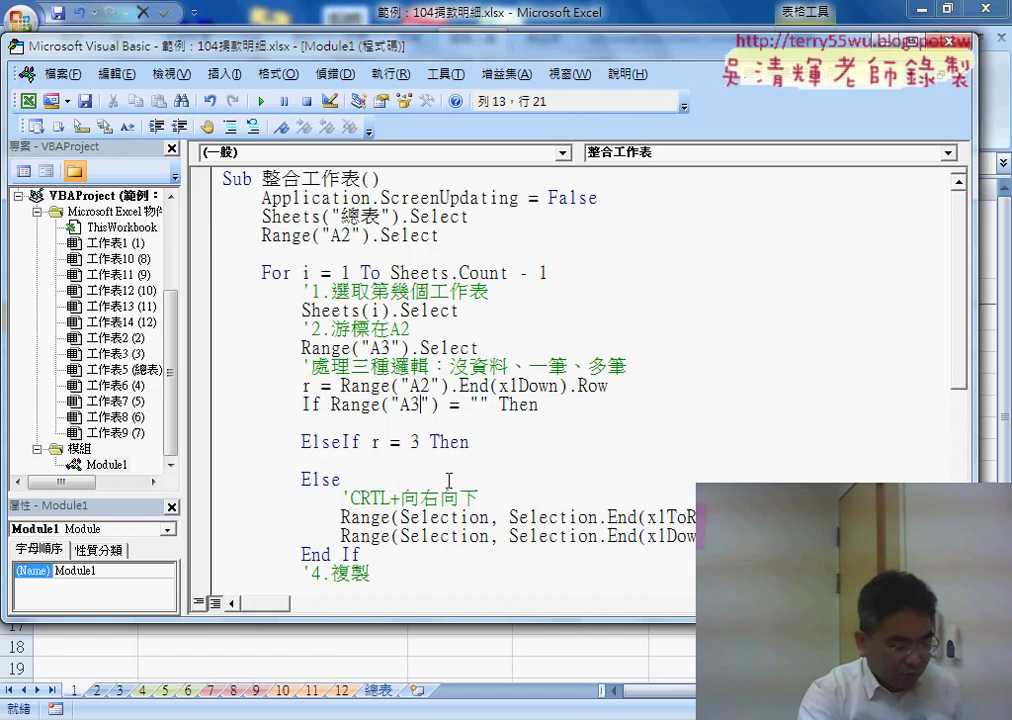
click(452, 479)
drag(439, 404, 331, 404)
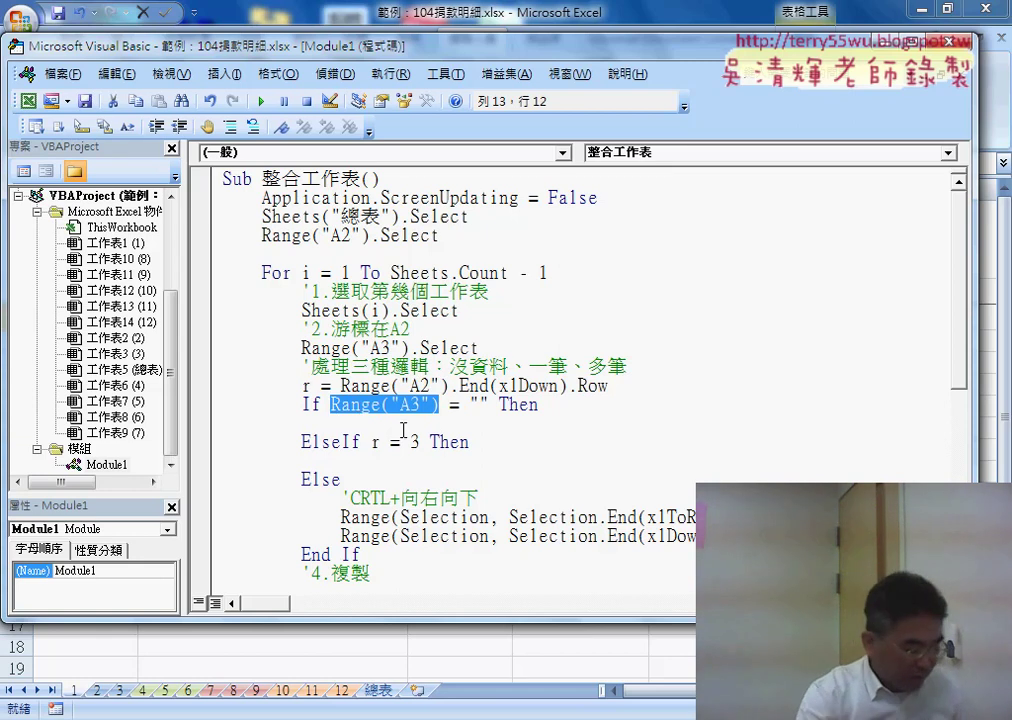
- Tab-indent the blank lines under the If and ElseIf lines
click(341, 422)
key(Tab)
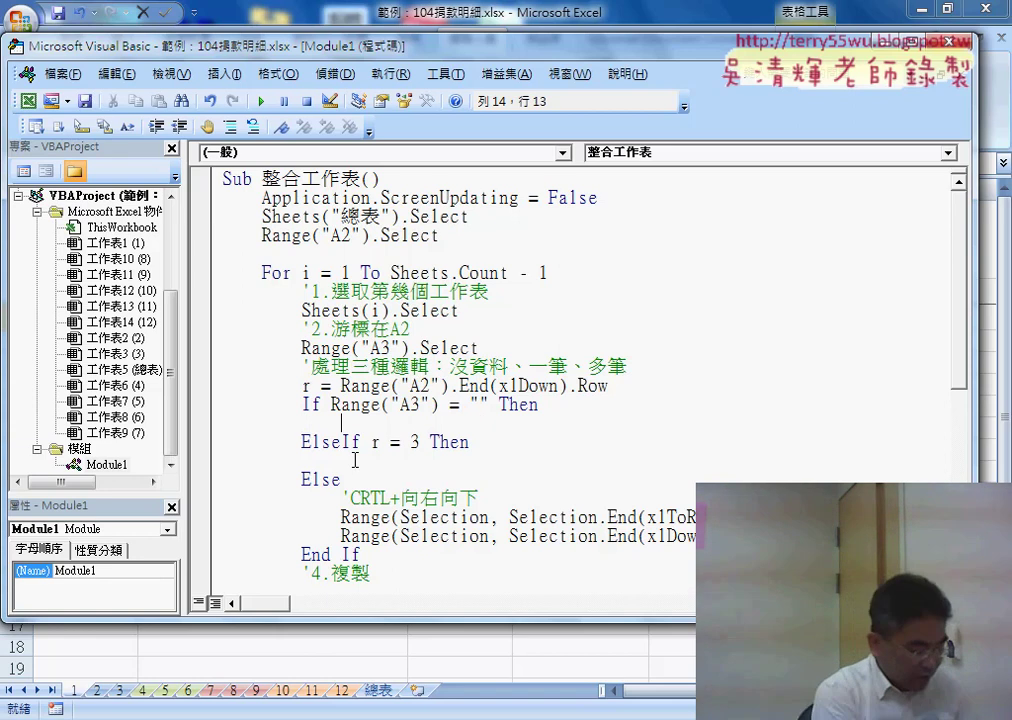
click(427, 460)
key(Tab)
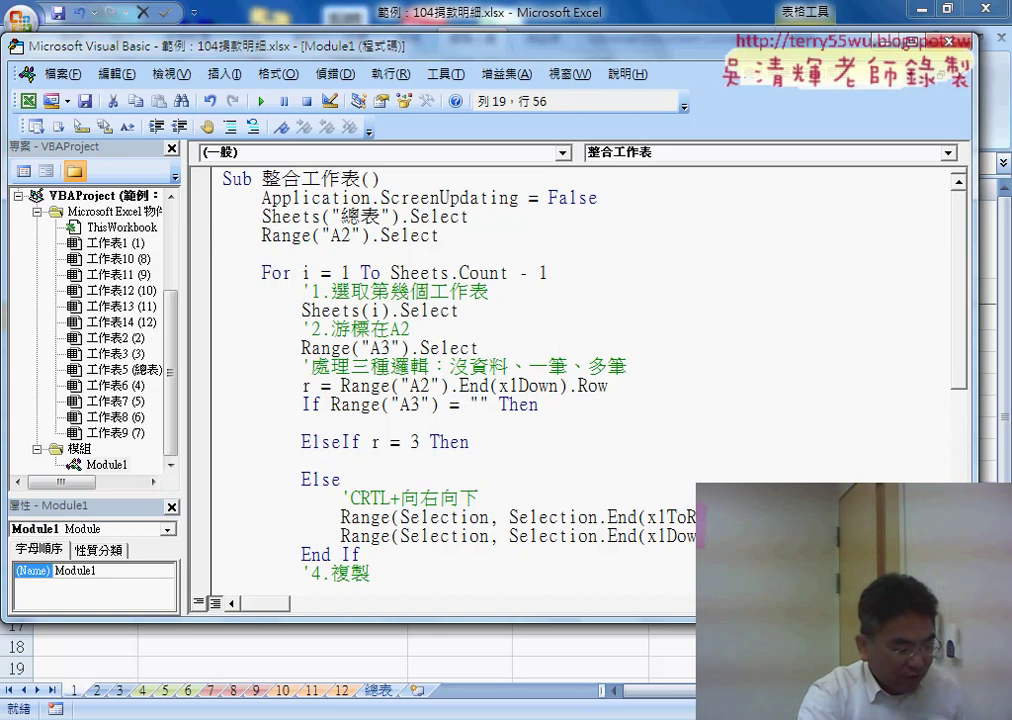
mouse_move(744, 517)
mouse_down()
mouse_move(342, 517)
mouse_move(342, 498)
mouse_up()
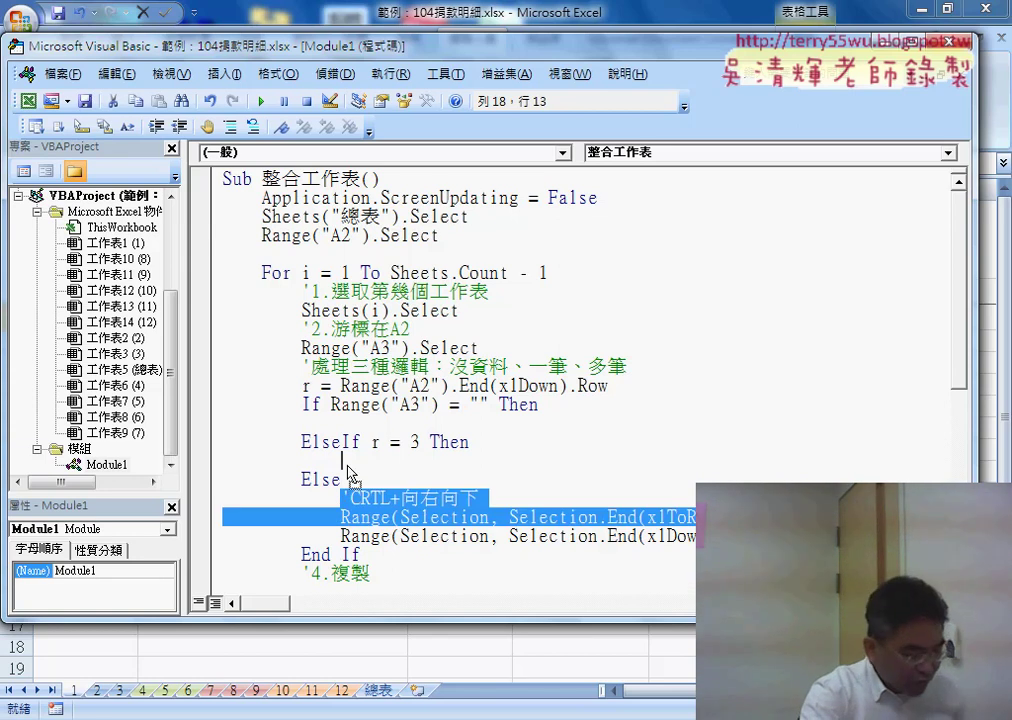
- Copy the Else comment and xlToRight Range line into ElseIf r = 3, deleting 向下 from the comment
drag(350, 473, 346, 461)
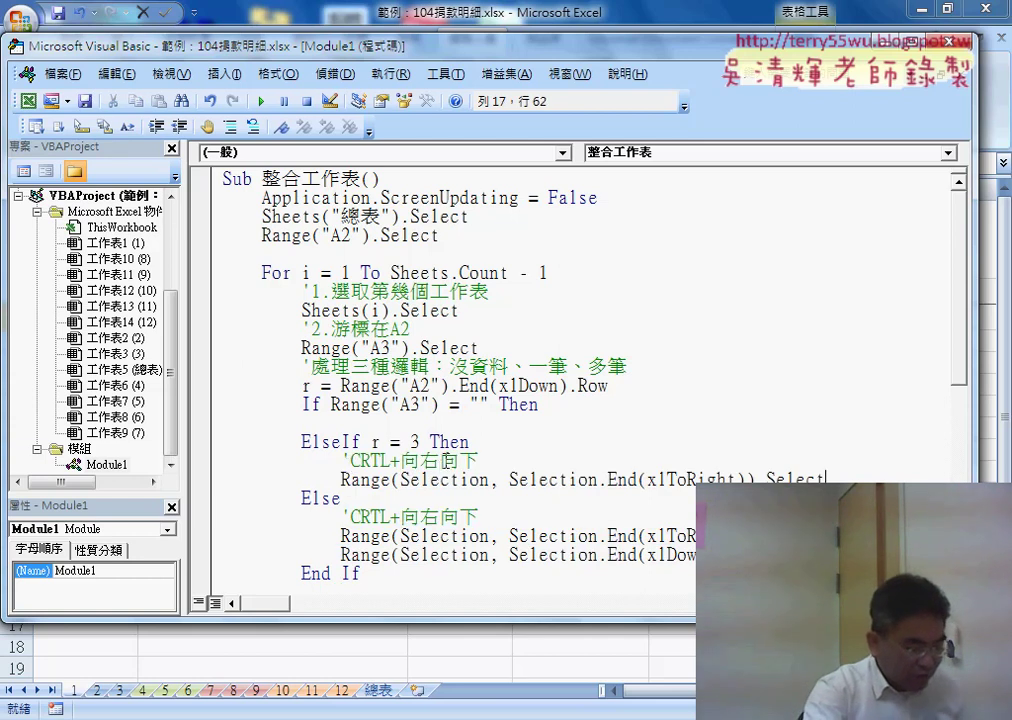
drag(440, 461, 469, 461)
key(Delete)
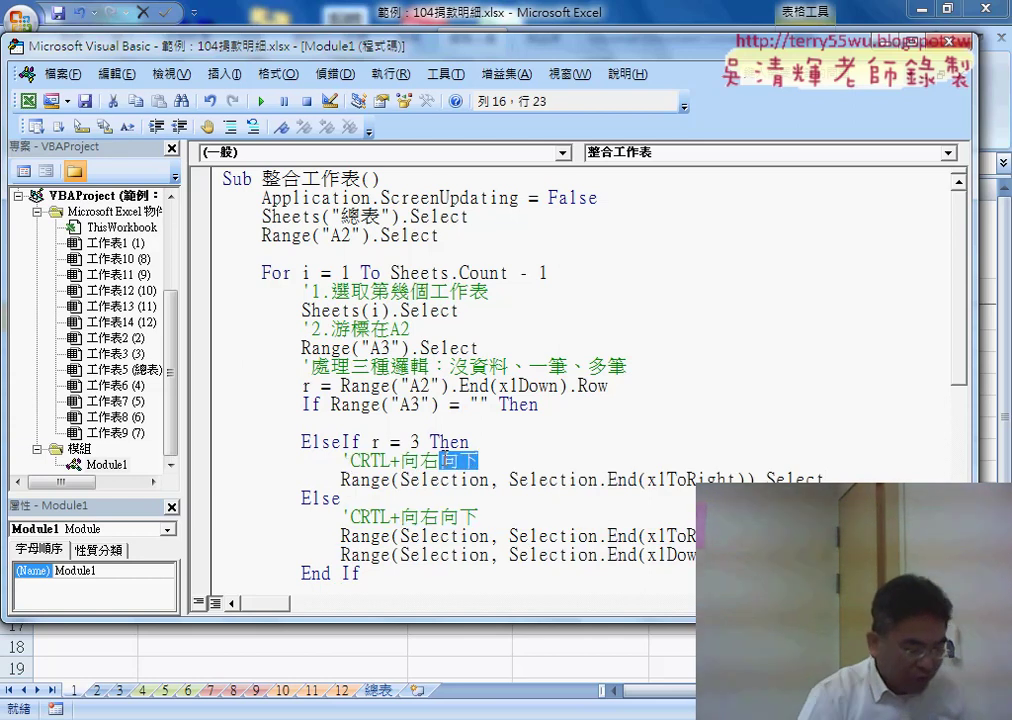
key(Delete)
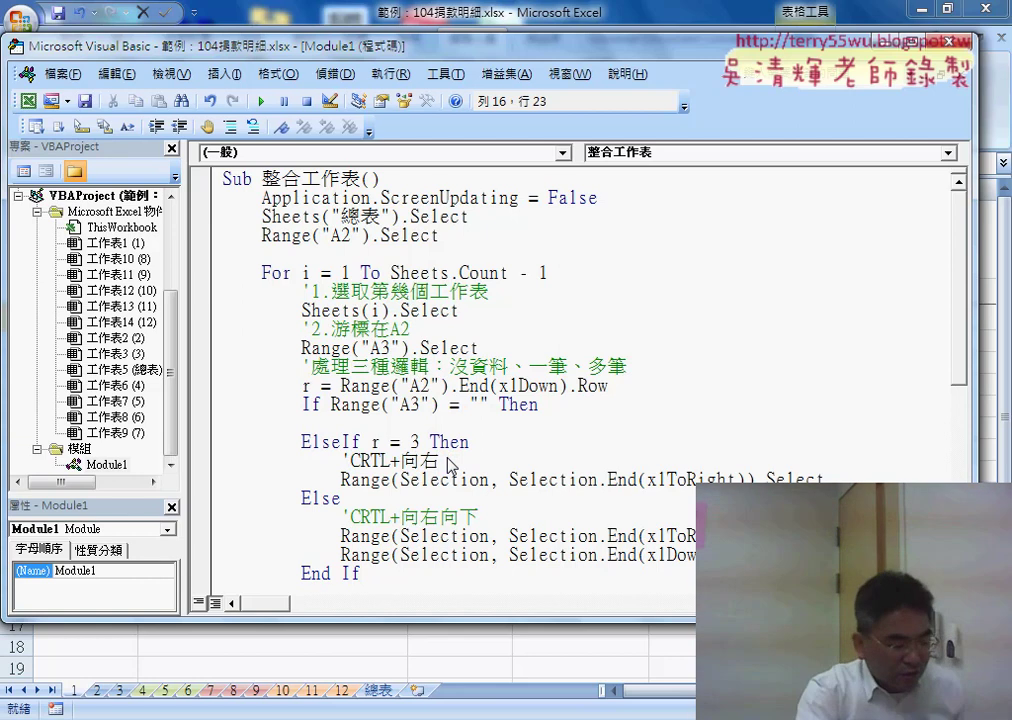
click(426, 420)
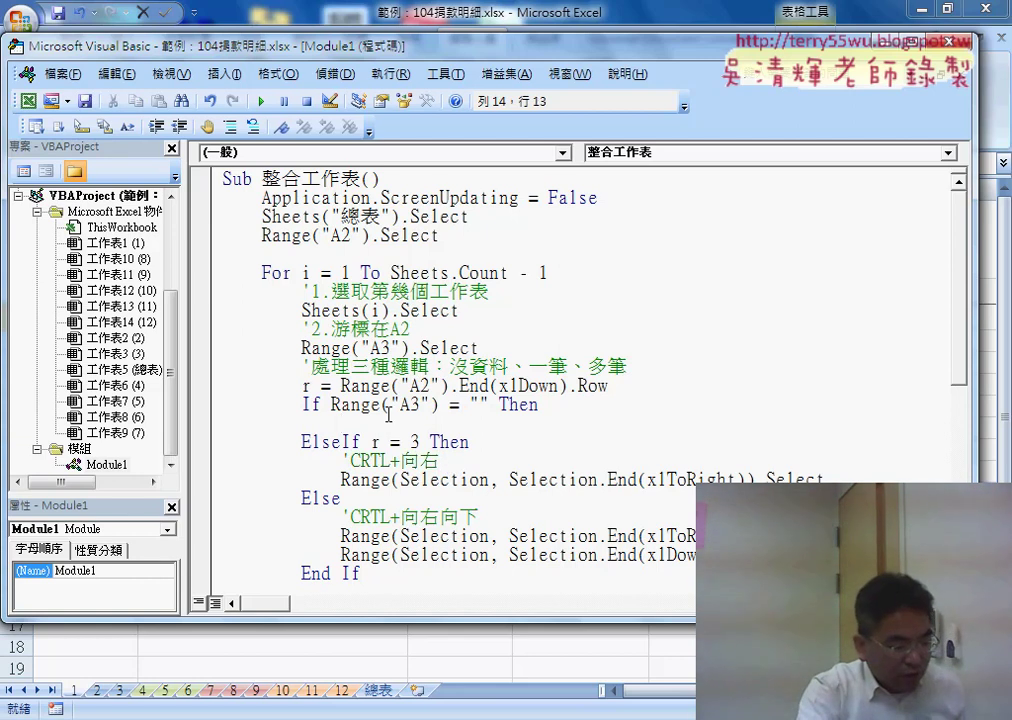
drag(331, 404, 481, 404)
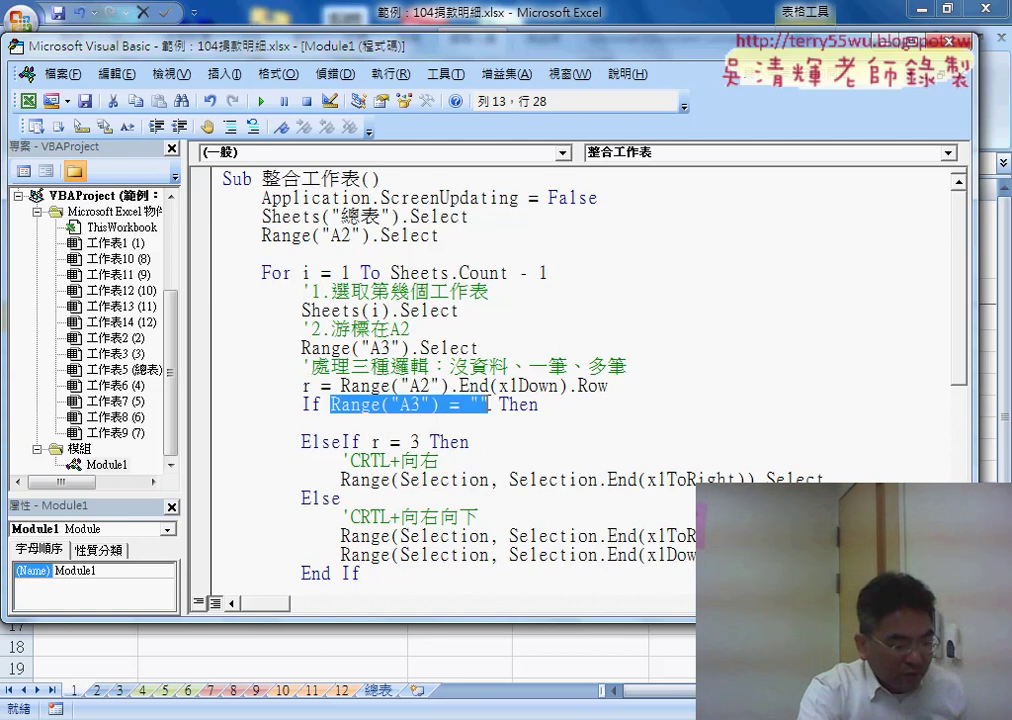
click(497, 420)
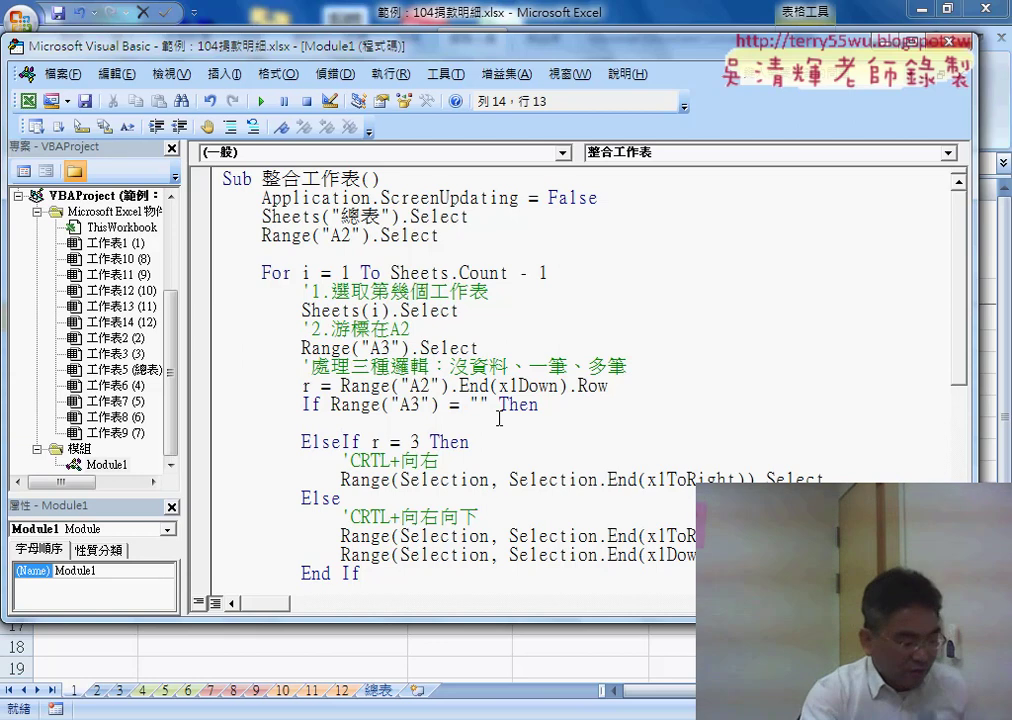
scroll(499, 418, down, 4)
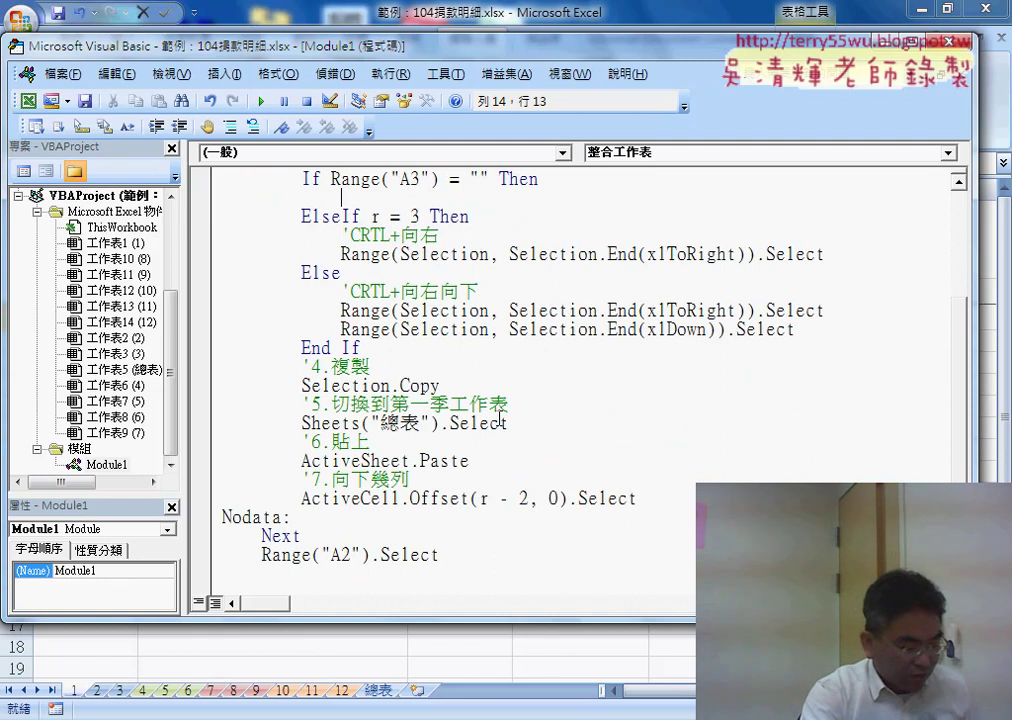
click(309, 518)
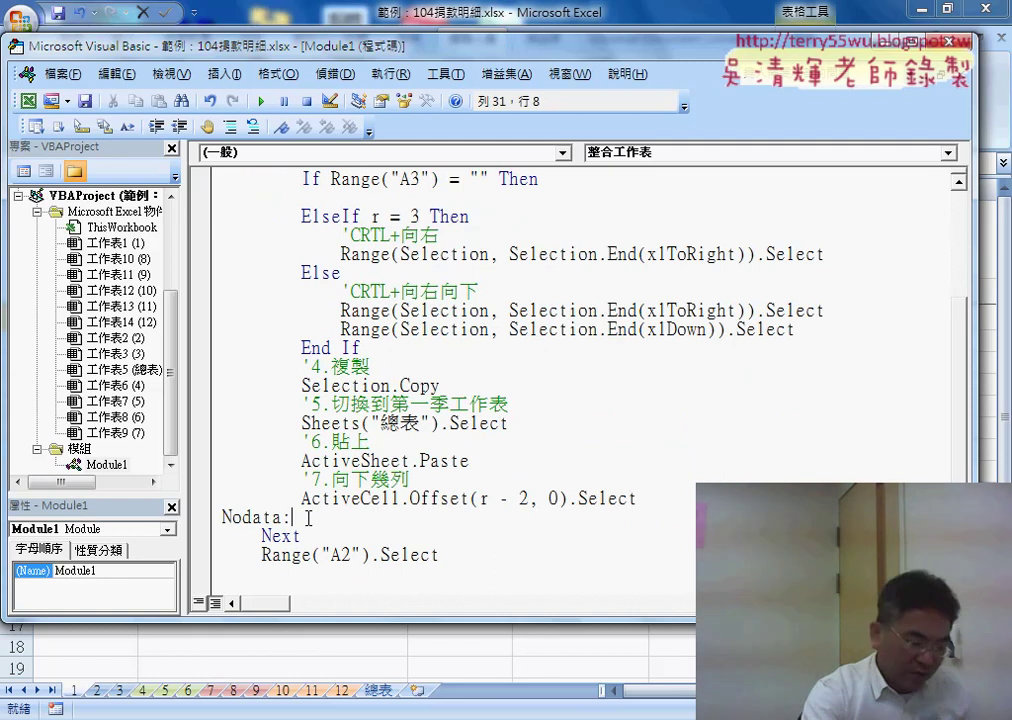
key(shift+Home)
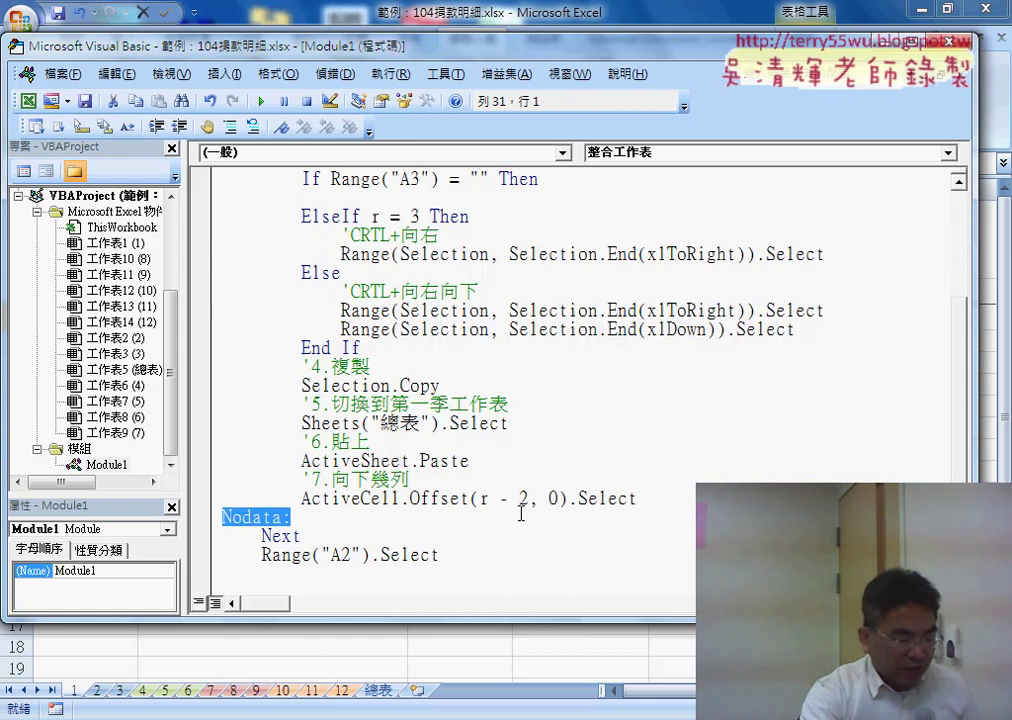
click(404, 199)
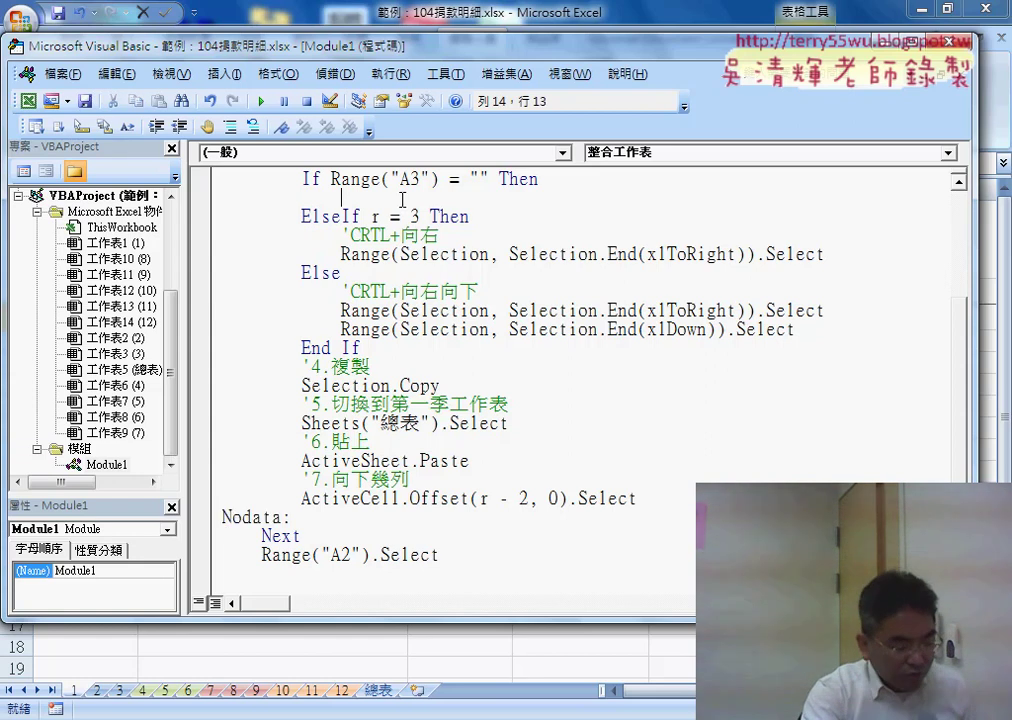
click(380, 385)
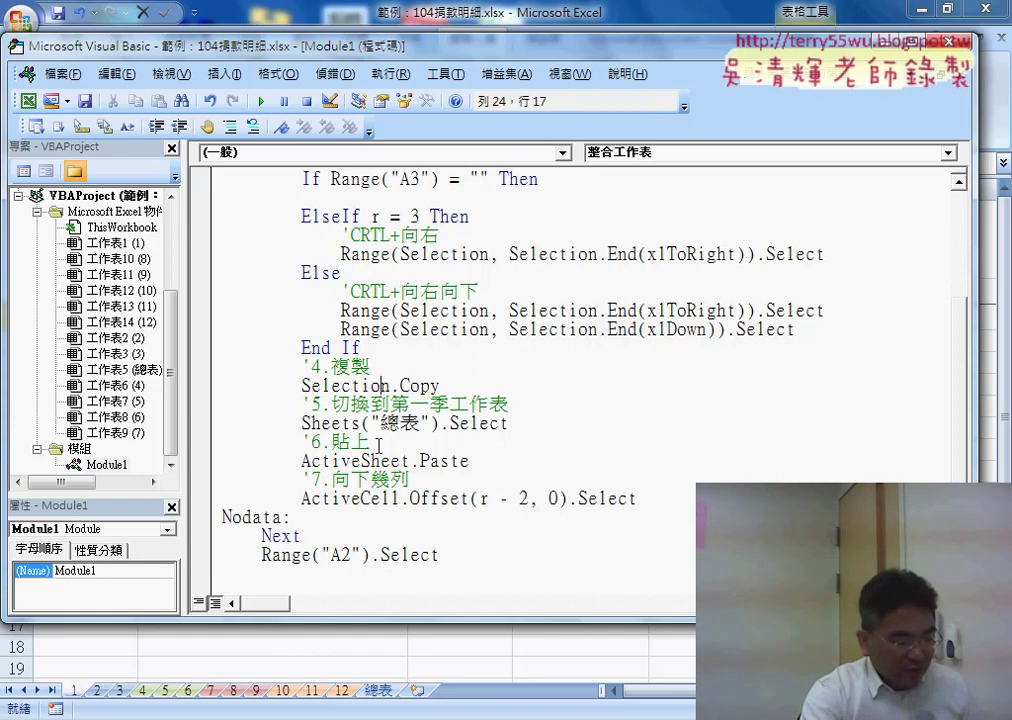
click(380, 498)
click(312, 521)
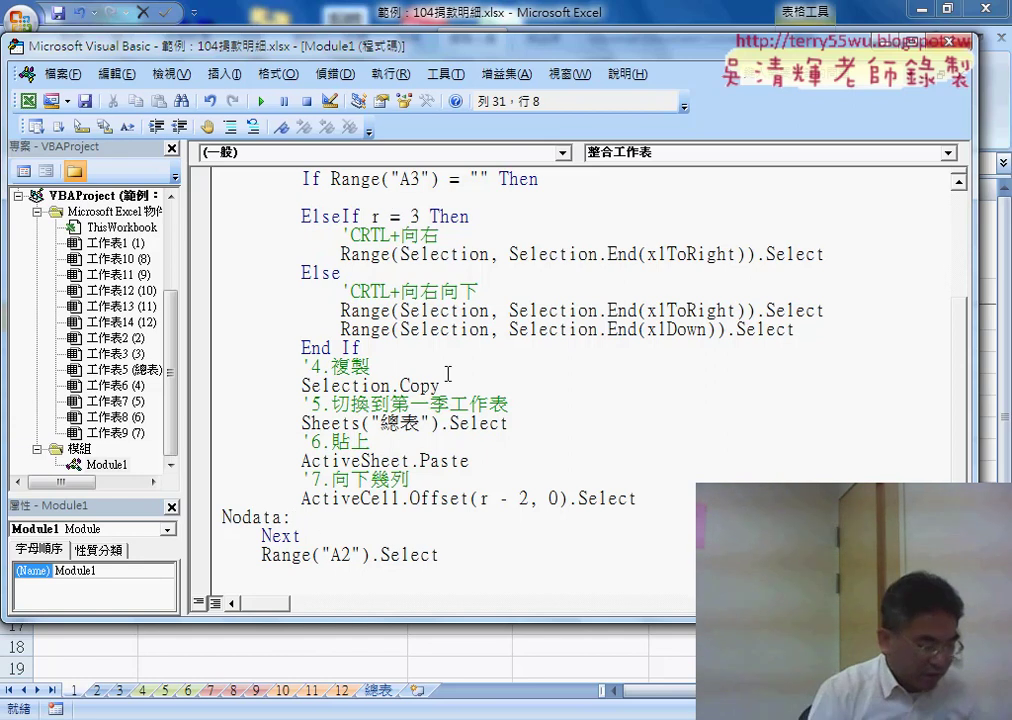
click(422, 199)
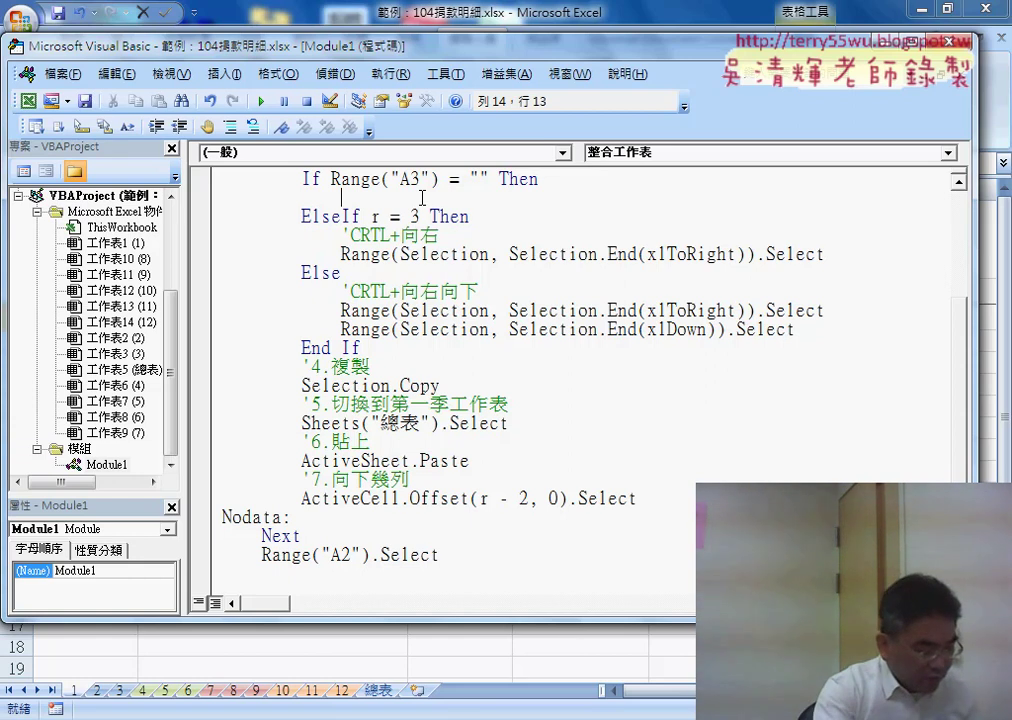
drag(292, 517, 234, 517)
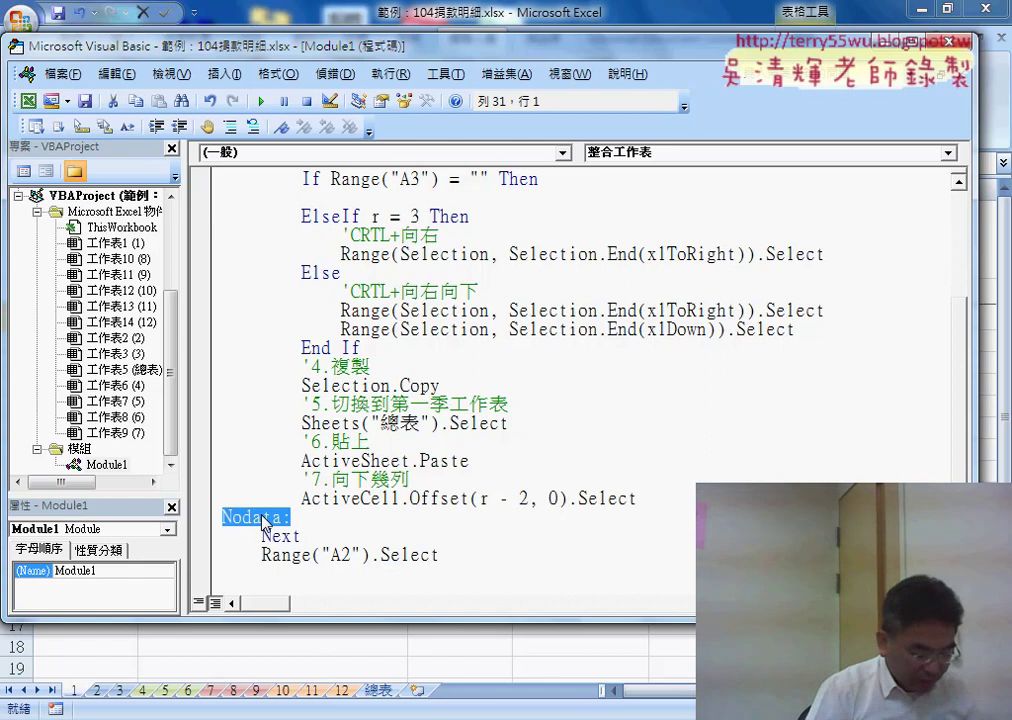
key(Down)
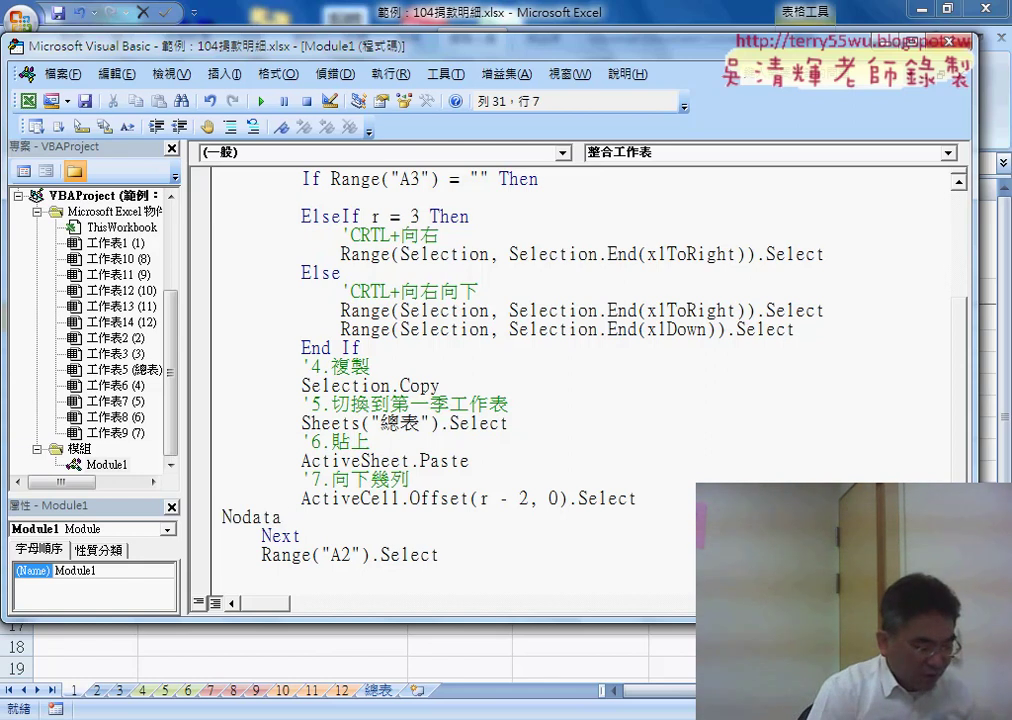
text(:)
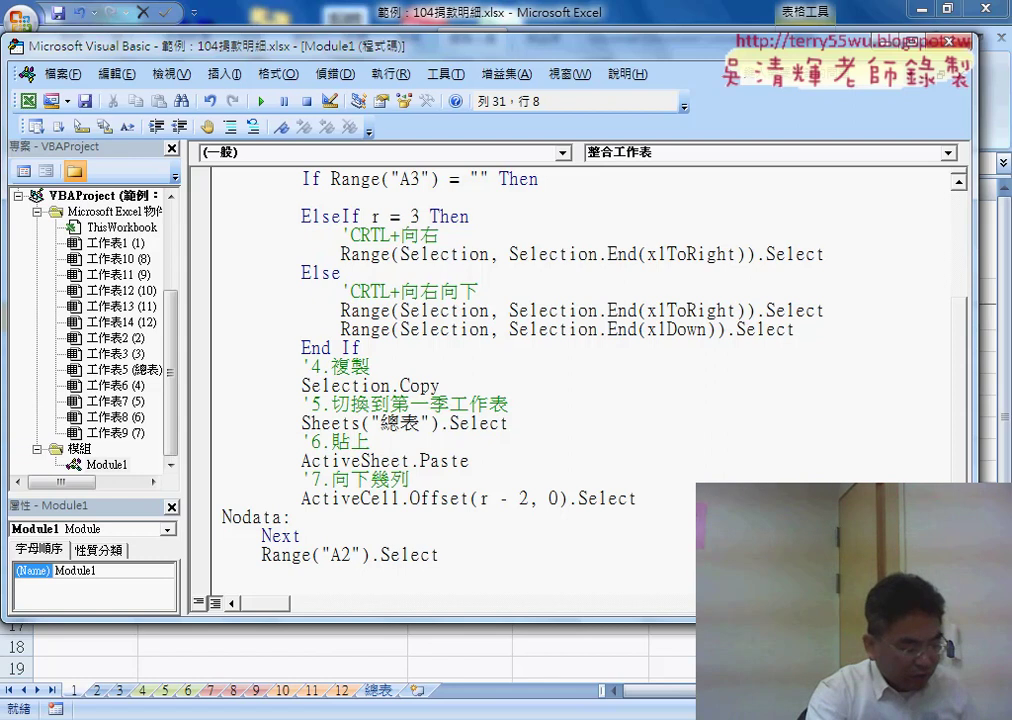
mouse_move(286, 517)
mouse_down()
mouse_move(222, 517)
mouse_move(286, 517)
mouse_up()
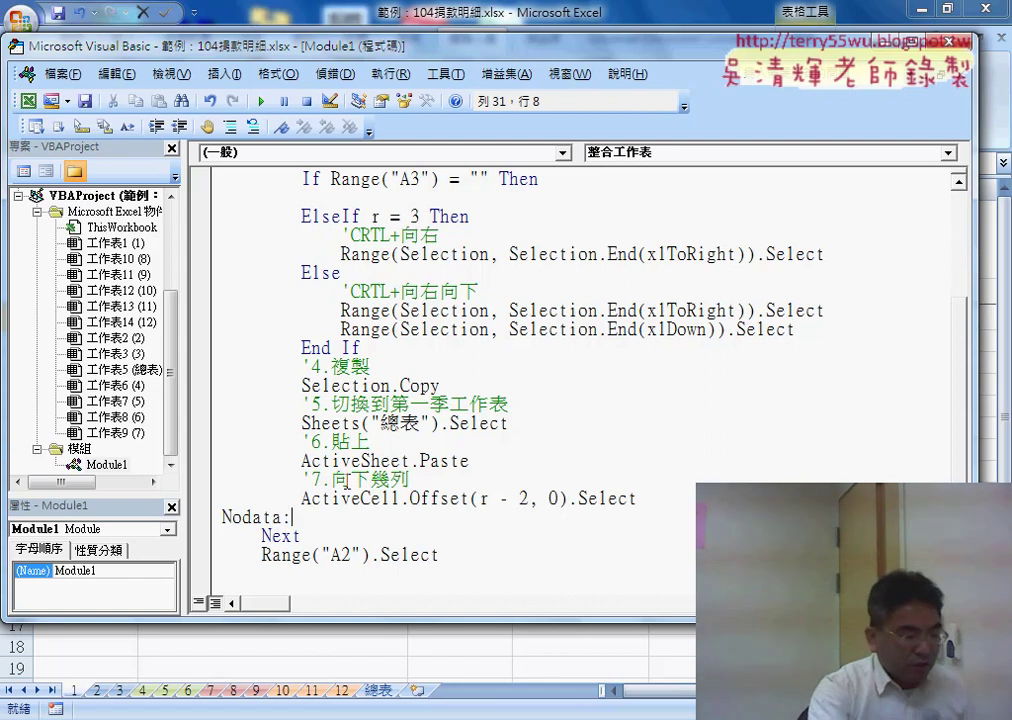
click(430, 198)
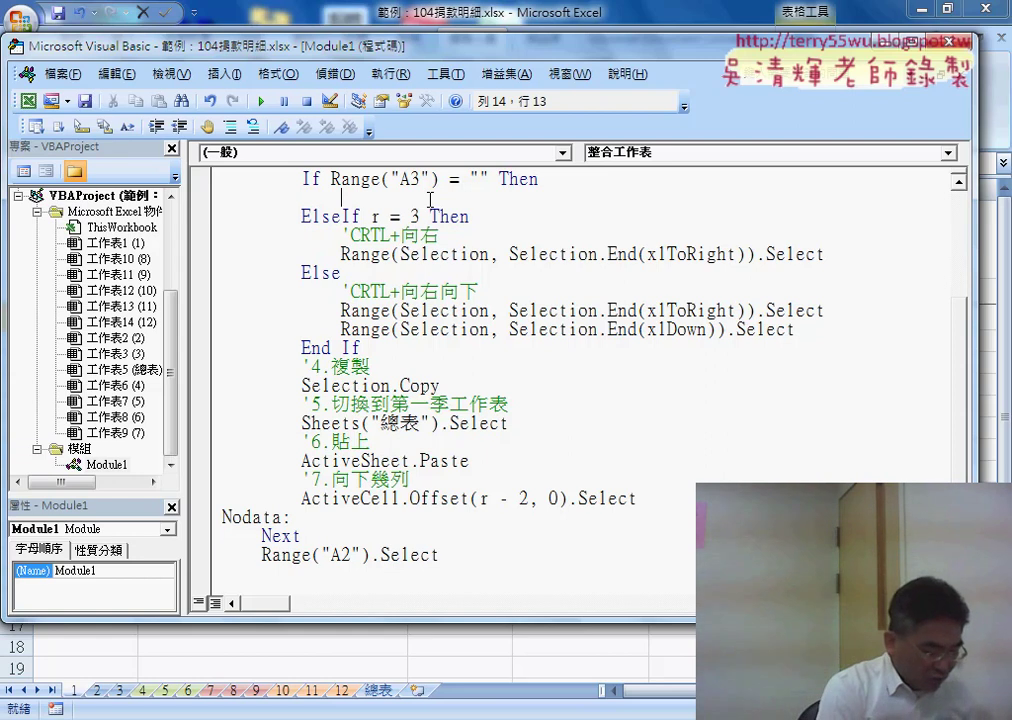
- Finish the empty-sheet branch as GoTo Nodata by pasting the Nodata label name after goto
text(go)
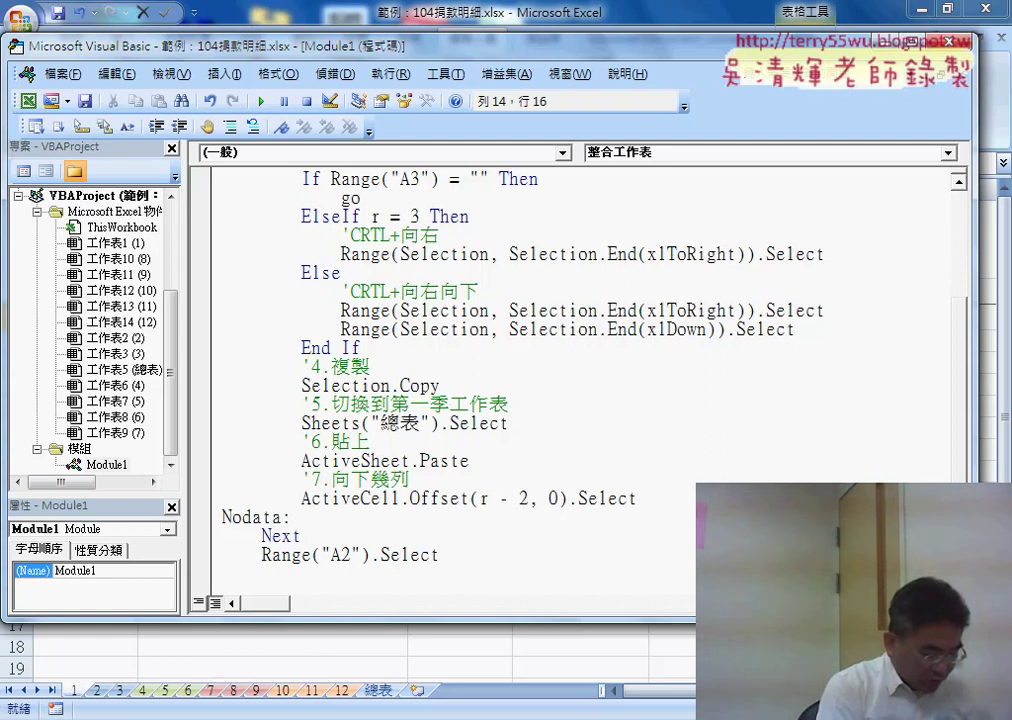
key(BackSpace)
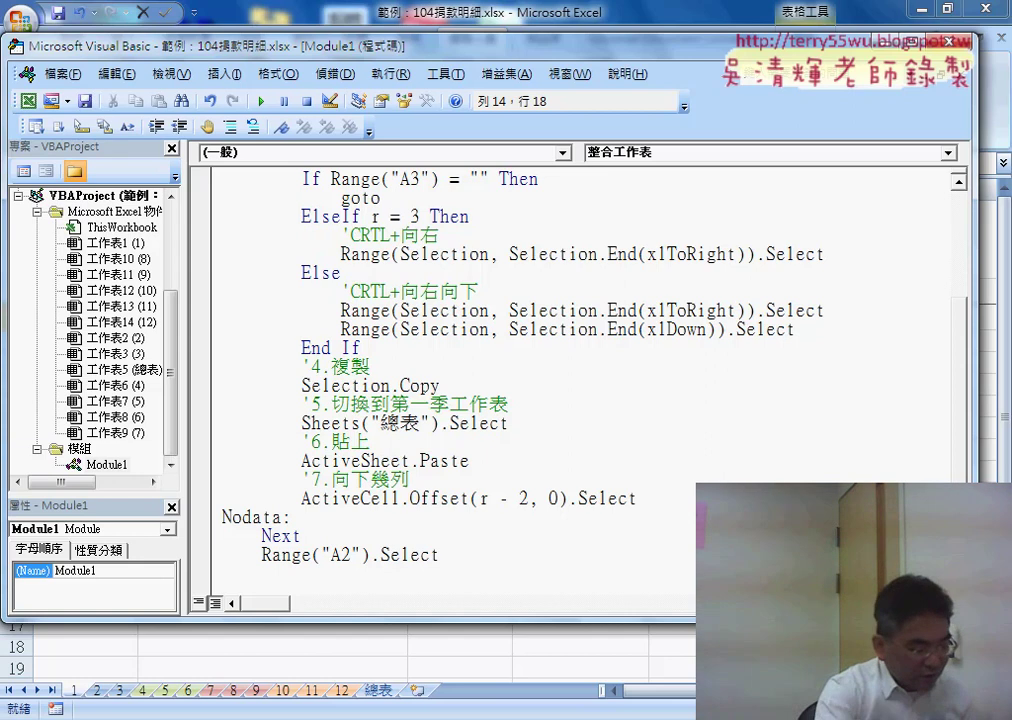
click(222, 412)
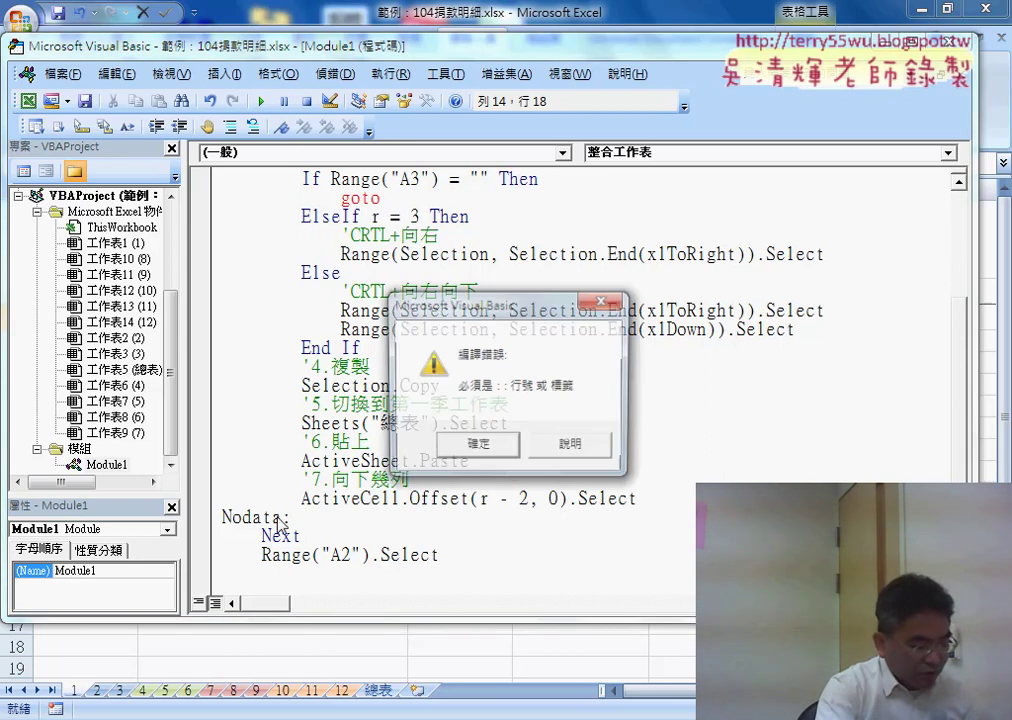
click(474, 445)
click(278, 519)
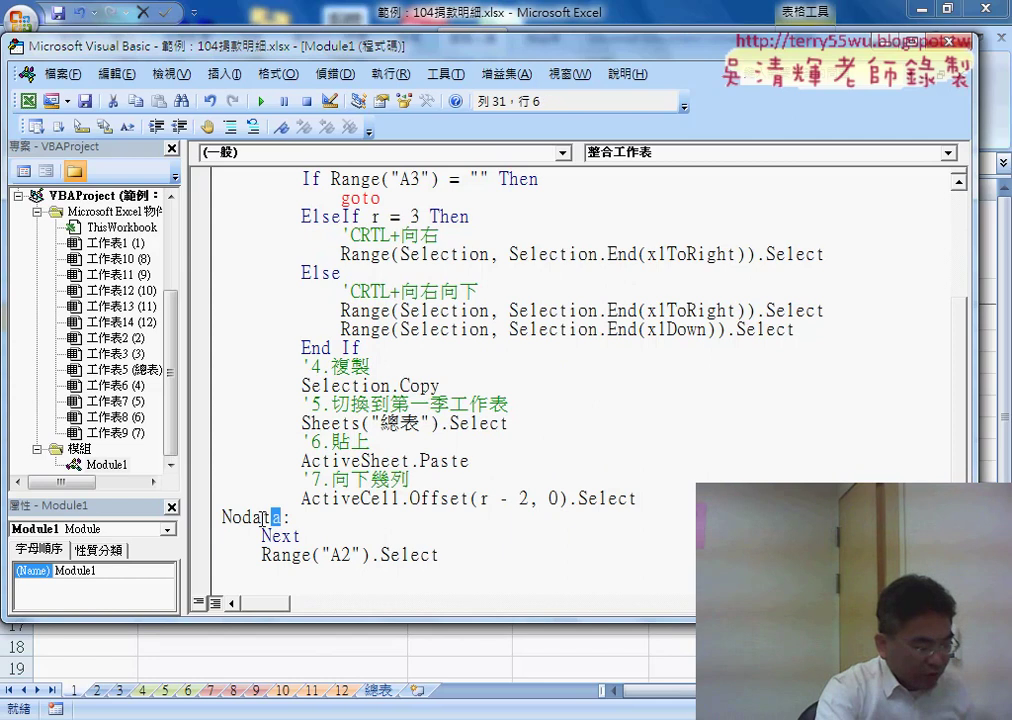
double_click(240, 517)
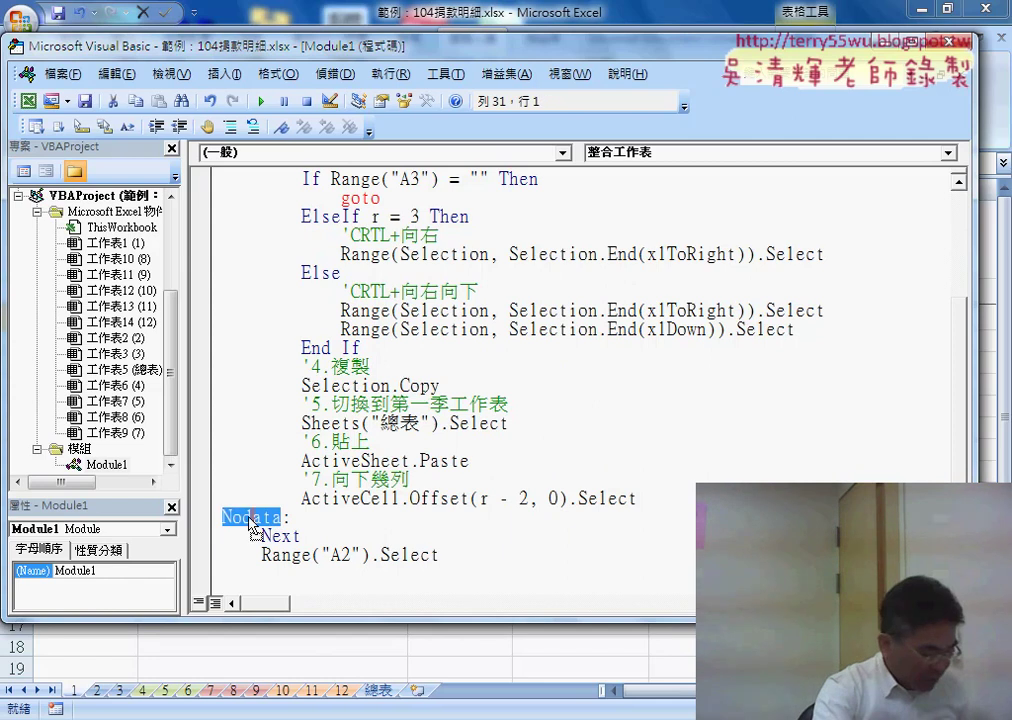
key(ctrl+c)
click(435, 198)
key(ctrl+v)
click(389, 198)
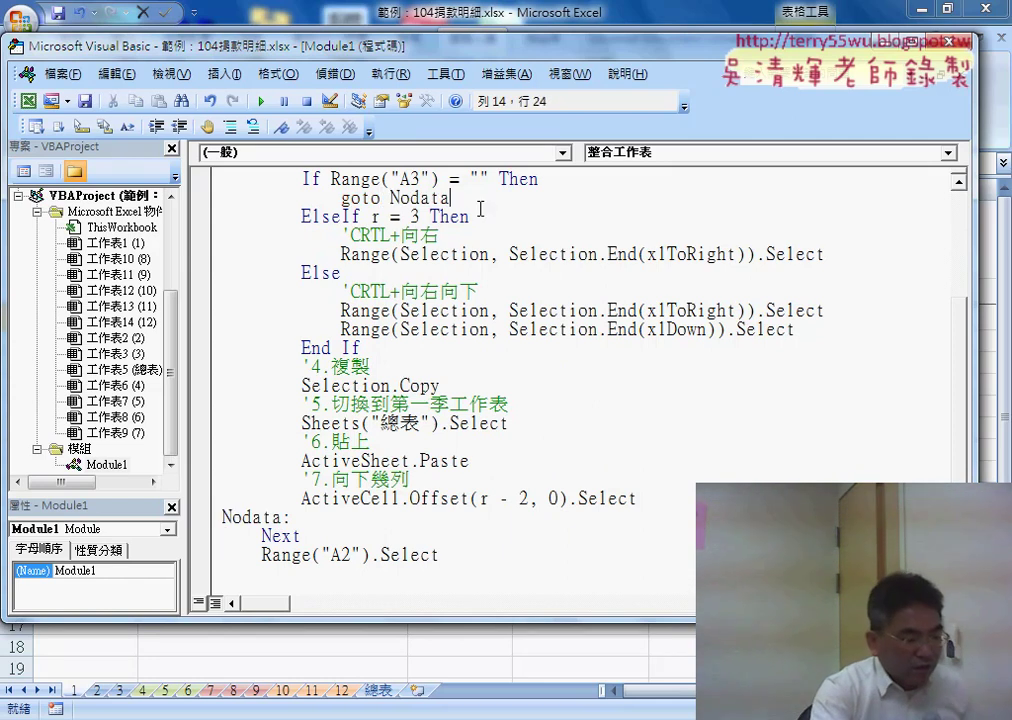
click(443, 273)
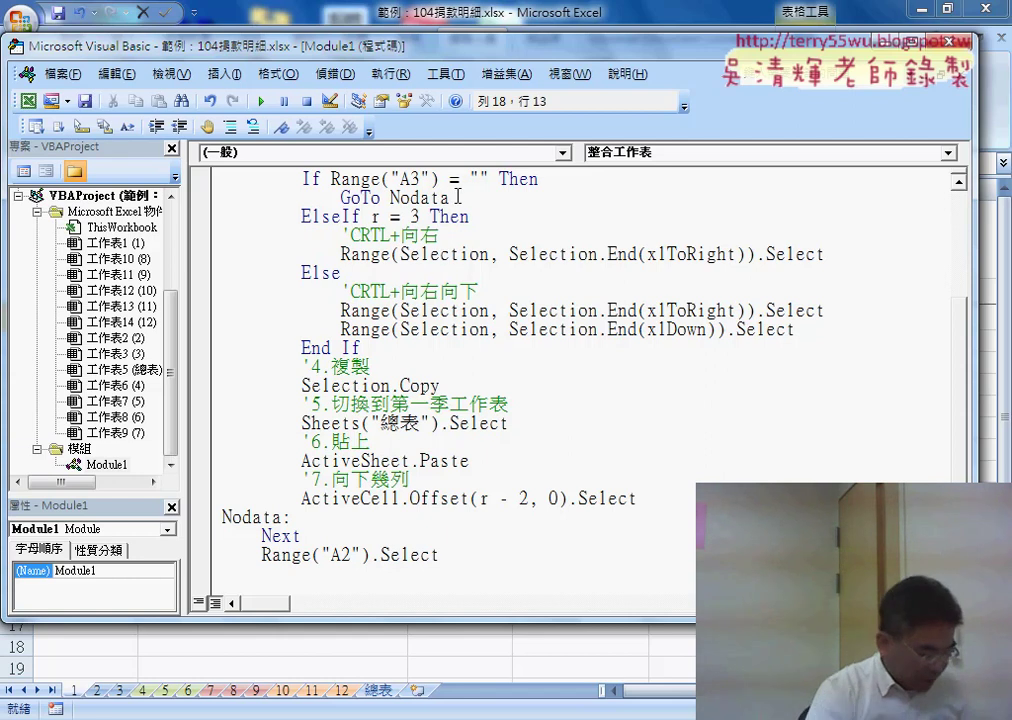
click(461, 196)
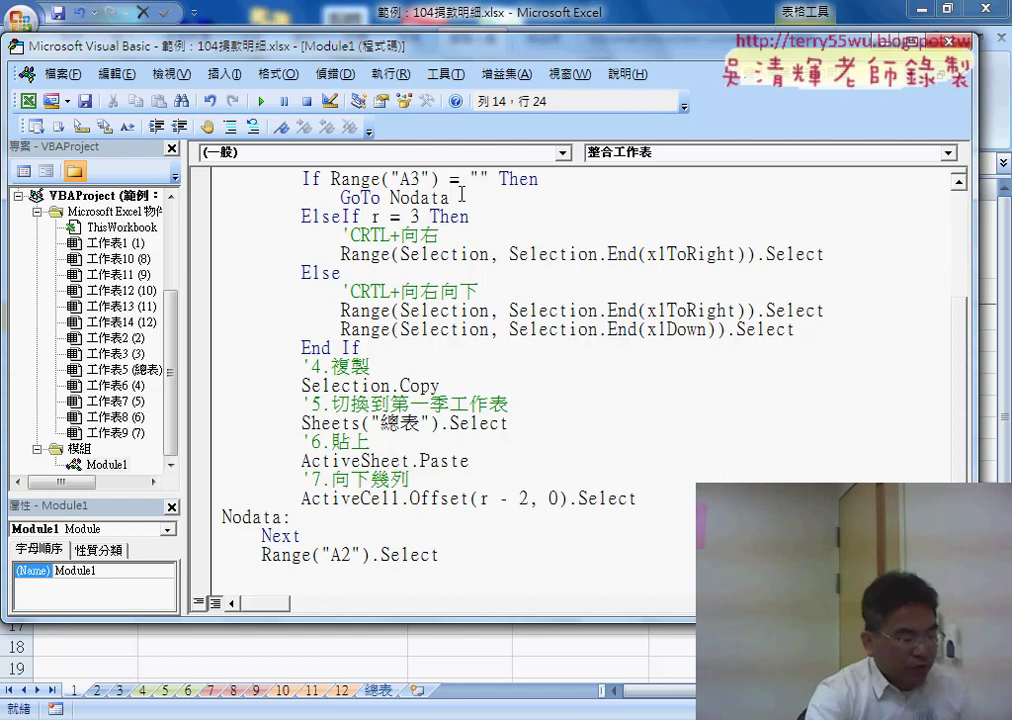
drag(470, 183, 466, 186)
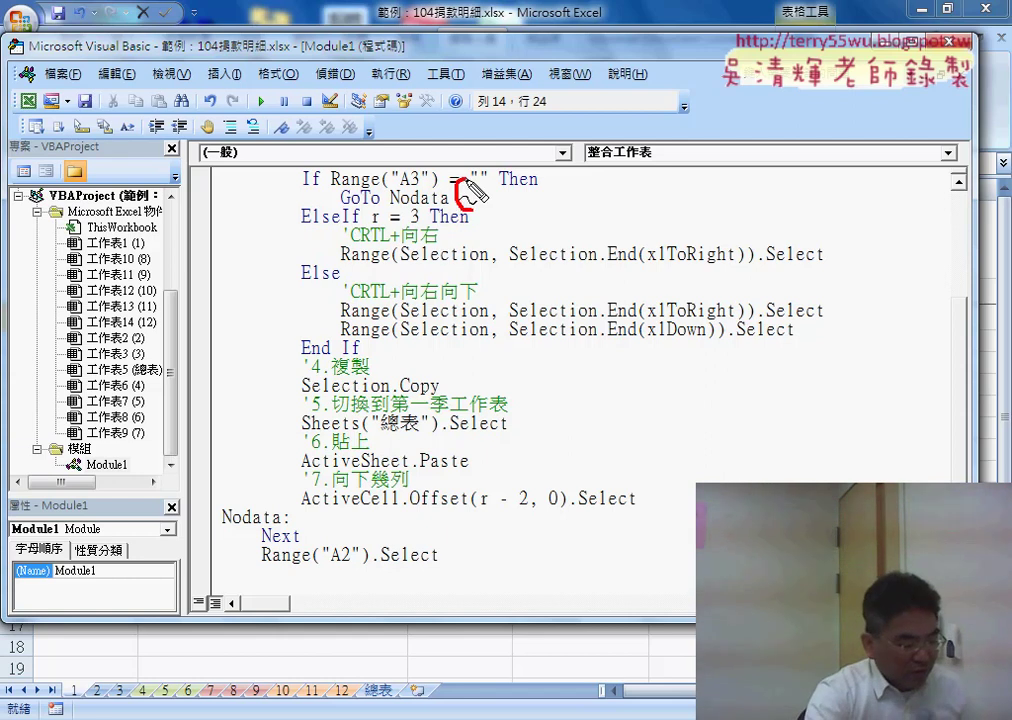
drag(289, 506, 292, 510)
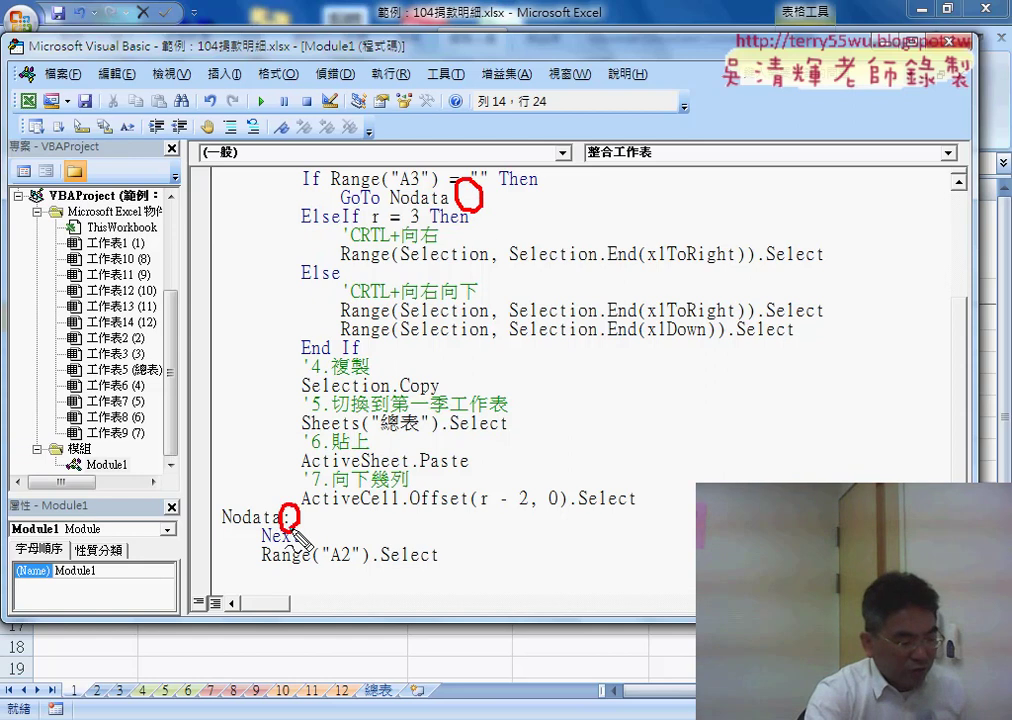
drag(390, 207, 425, 207)
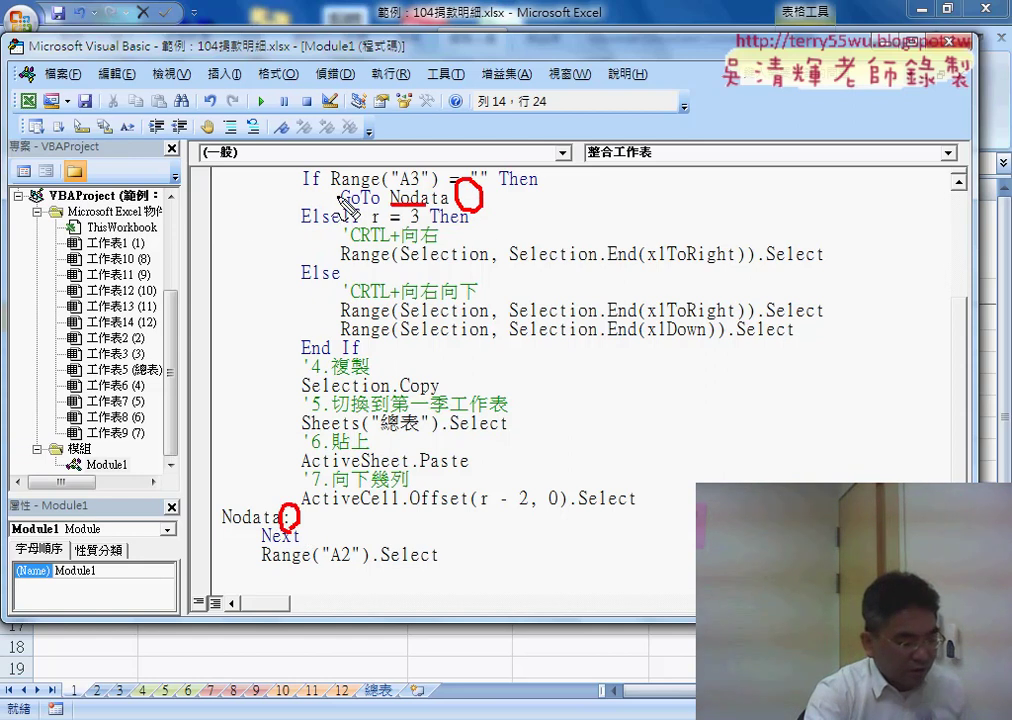
mouse_move(338, 194)
mouse_down()
mouse_move(245, 522)
mouse_move(258, 484)
mouse_up()
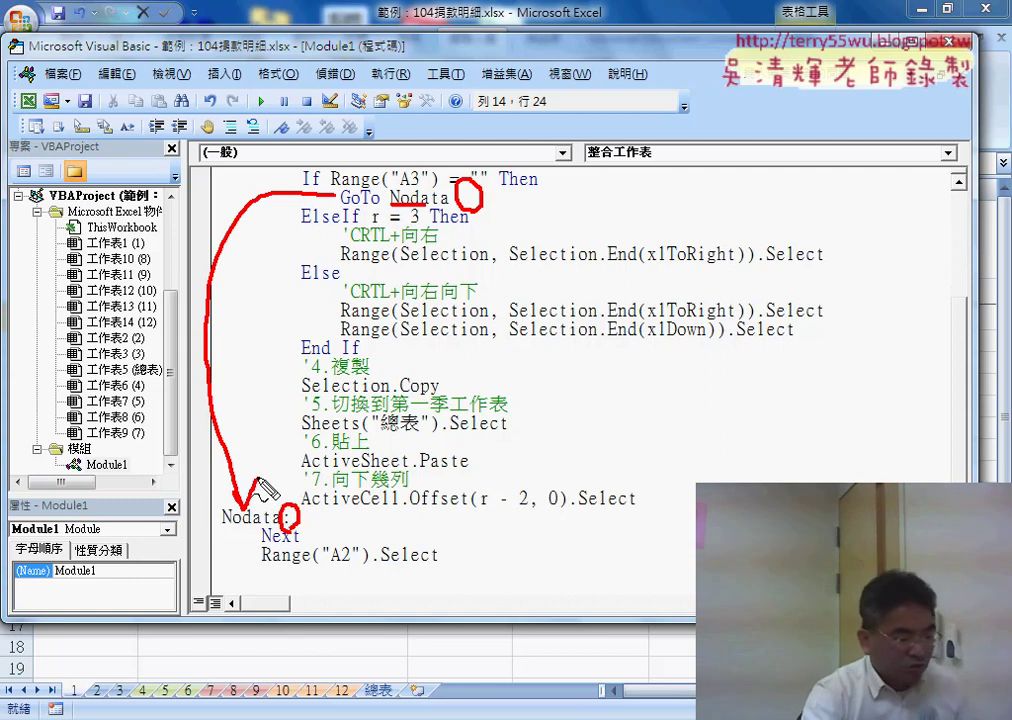
key(Escape)
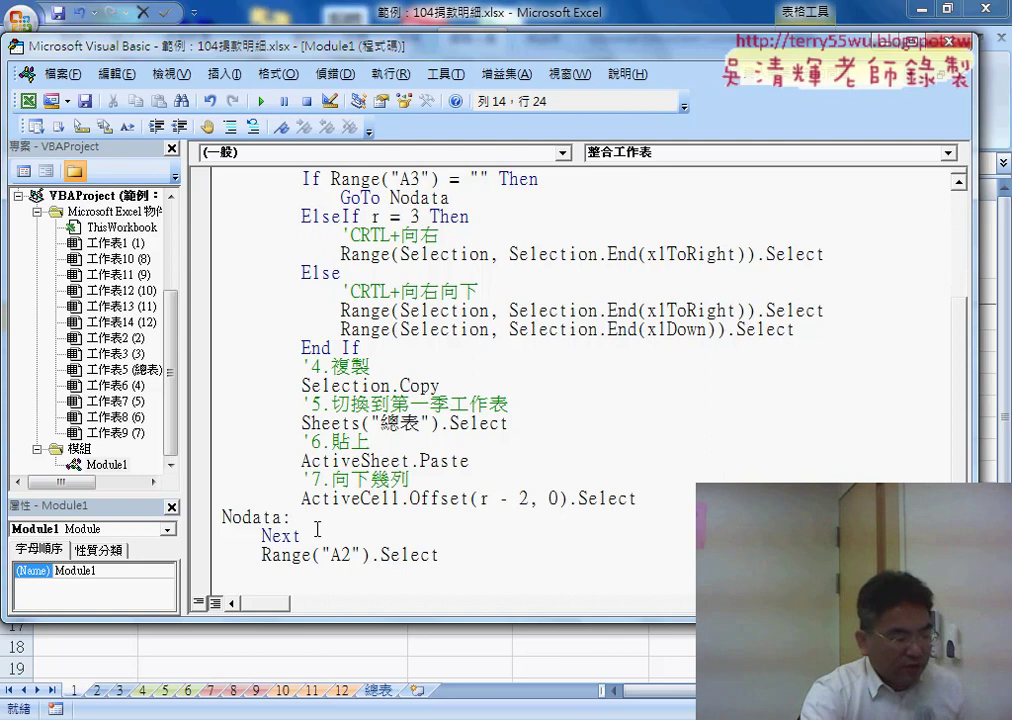
- Place a breakpoint on the GoTo Nodata line, moving it off the If Range("A3") line
scroll(228, 442, up, 1)
scroll(232, 441, up, 1)
scroll(232, 441, up, 1)
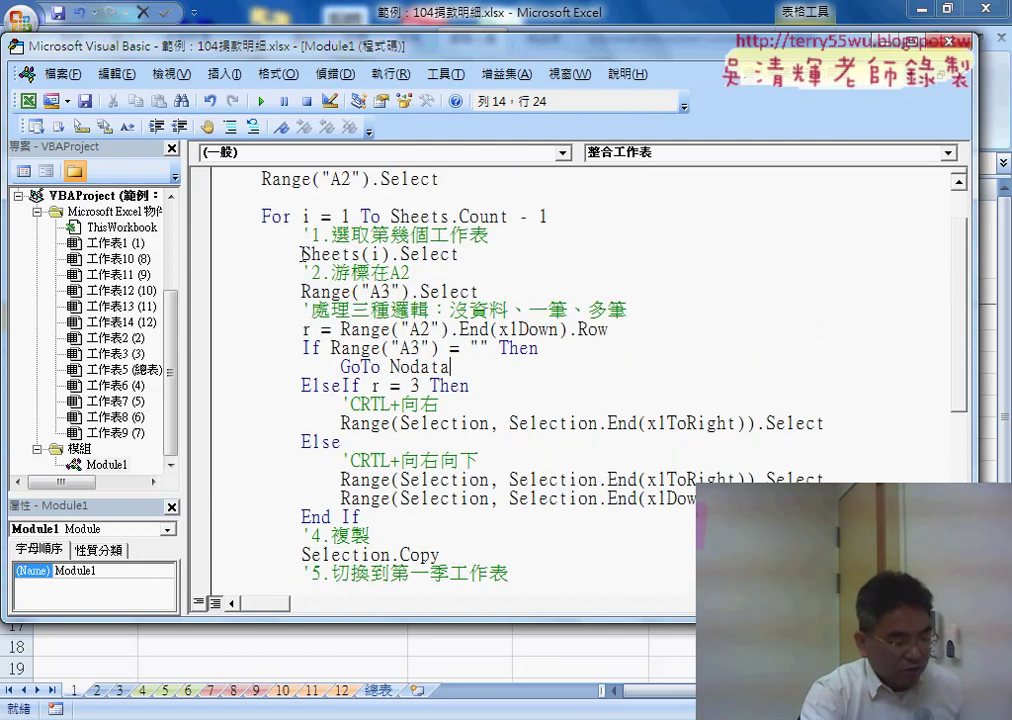
drag(302, 254, 475, 255)
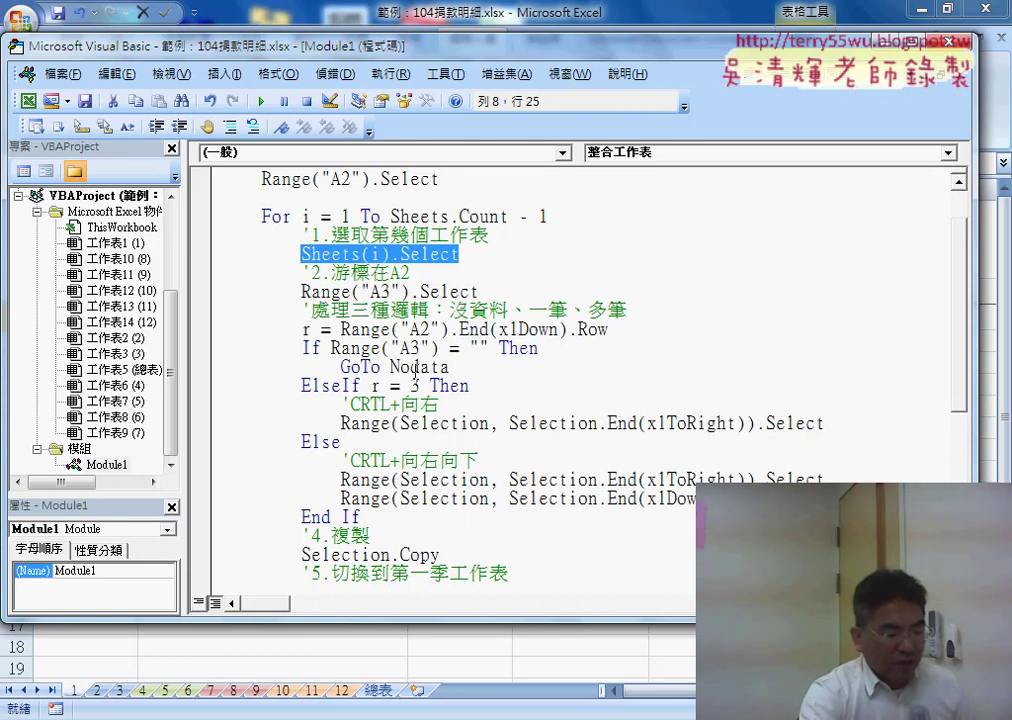
drag(455, 368, 348, 373)
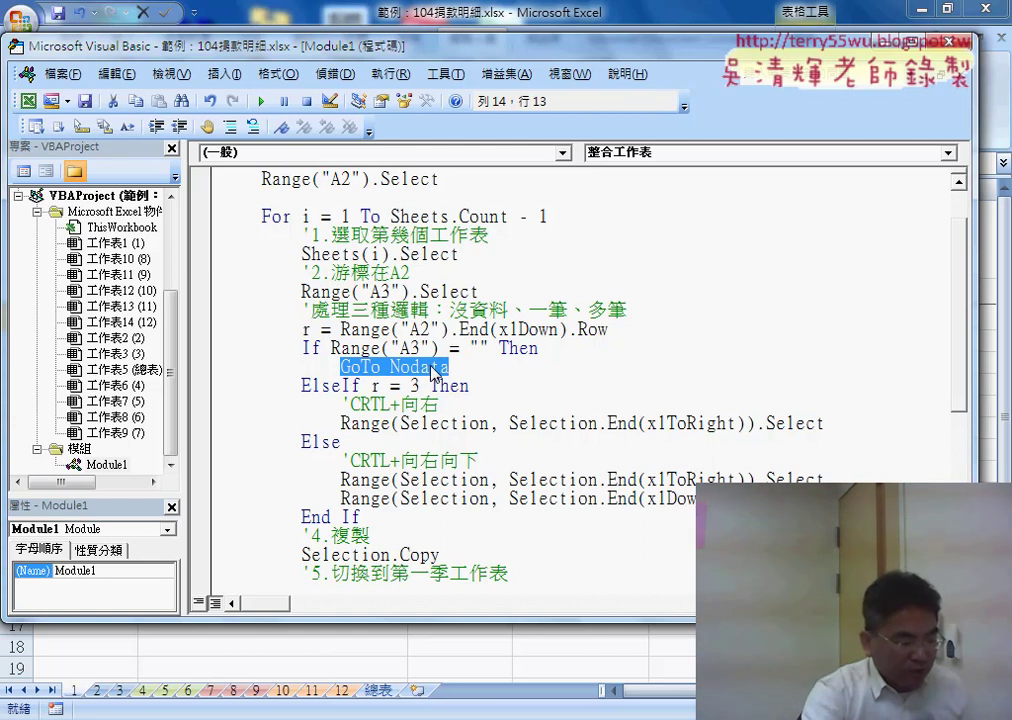
click(205, 349)
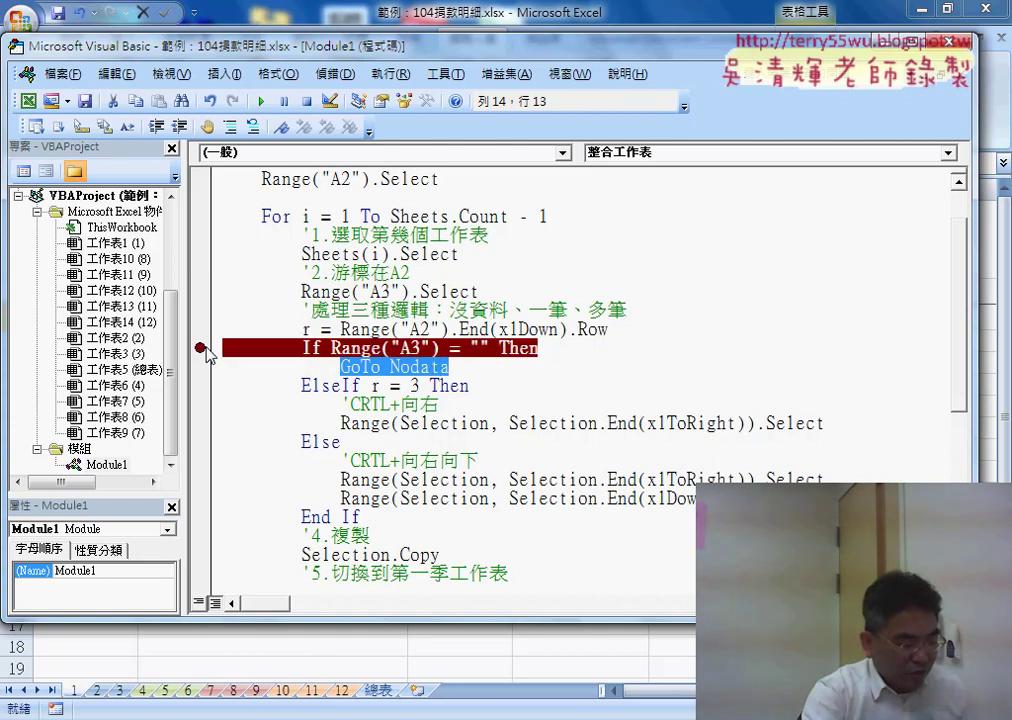
click(200, 348)
click(200, 367)
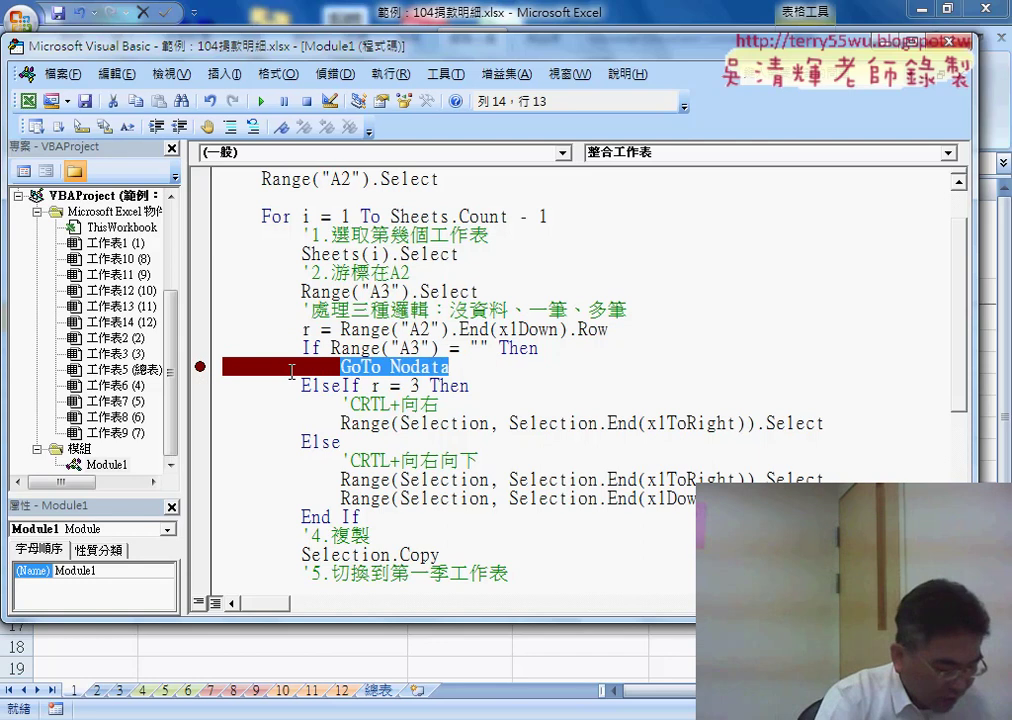
scroll(520, 510, down, 2)
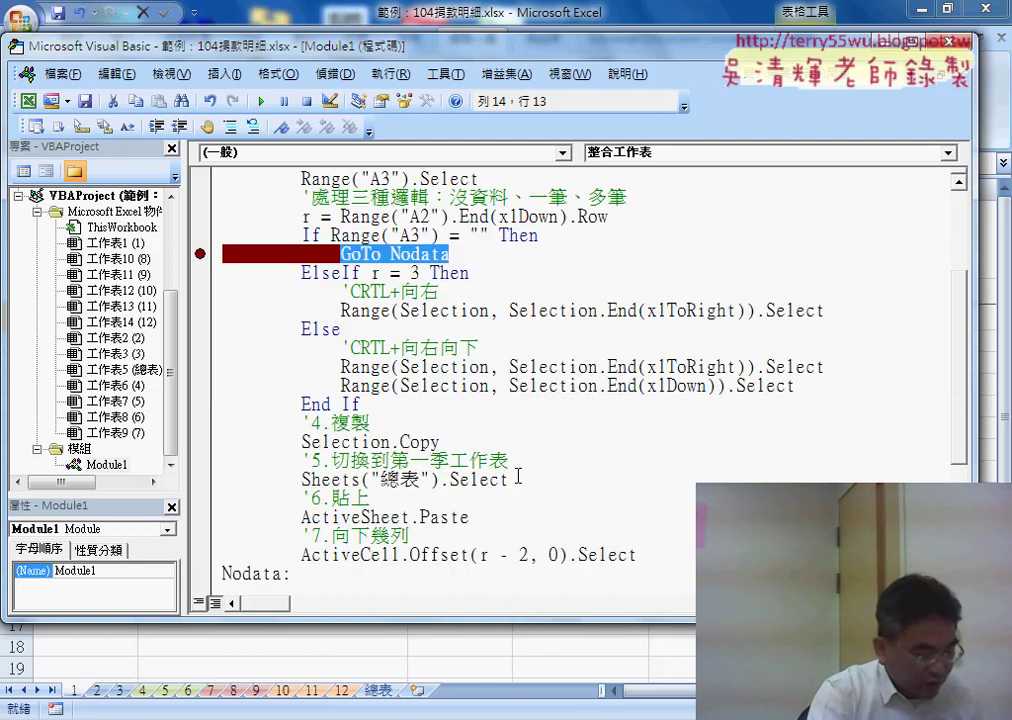
scroll(520, 440, down, 1)
click(508, 254)
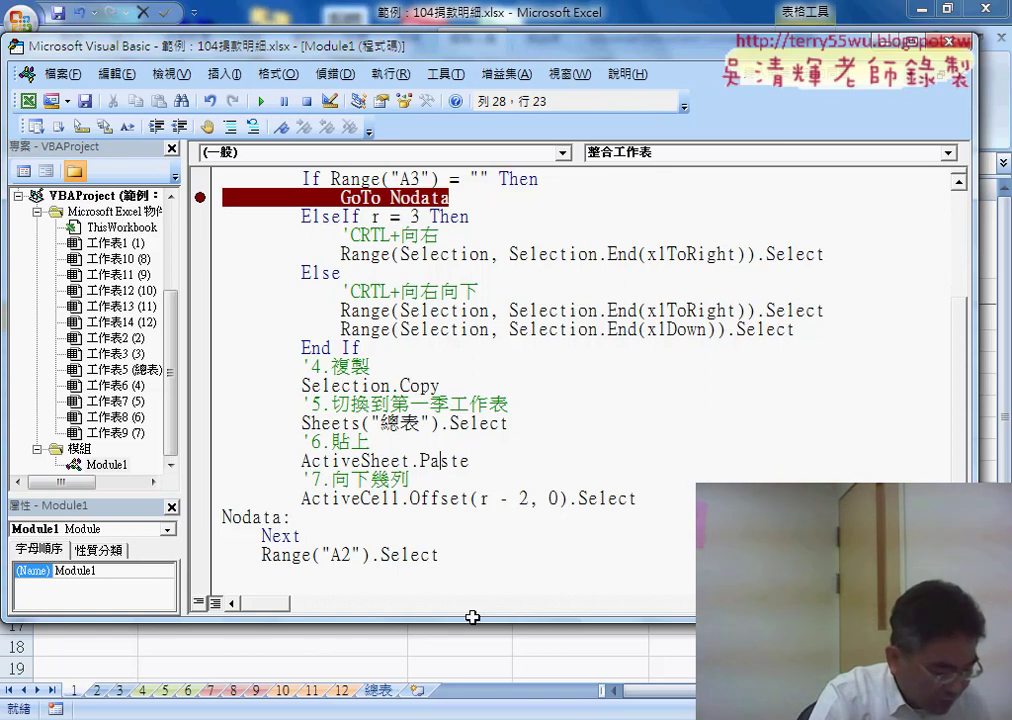
- Check where the 一月 data ends in 問題04.xlsm with Ctrl+Down, then return to 範例：104捐款明細.xlsx
click(395, 620)
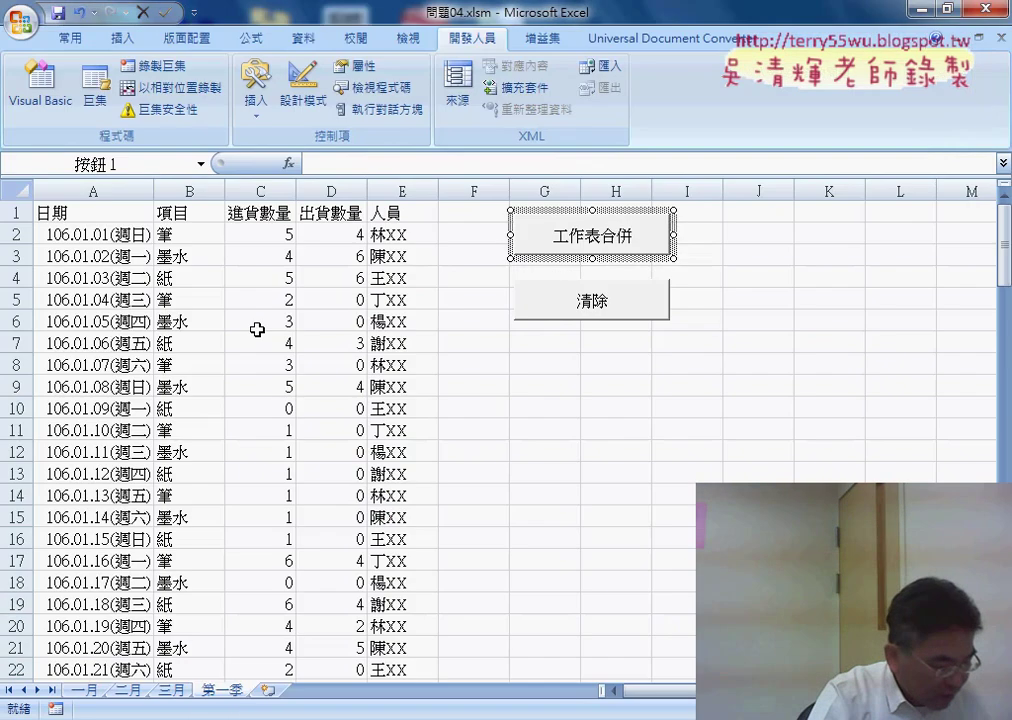
click(86, 690)
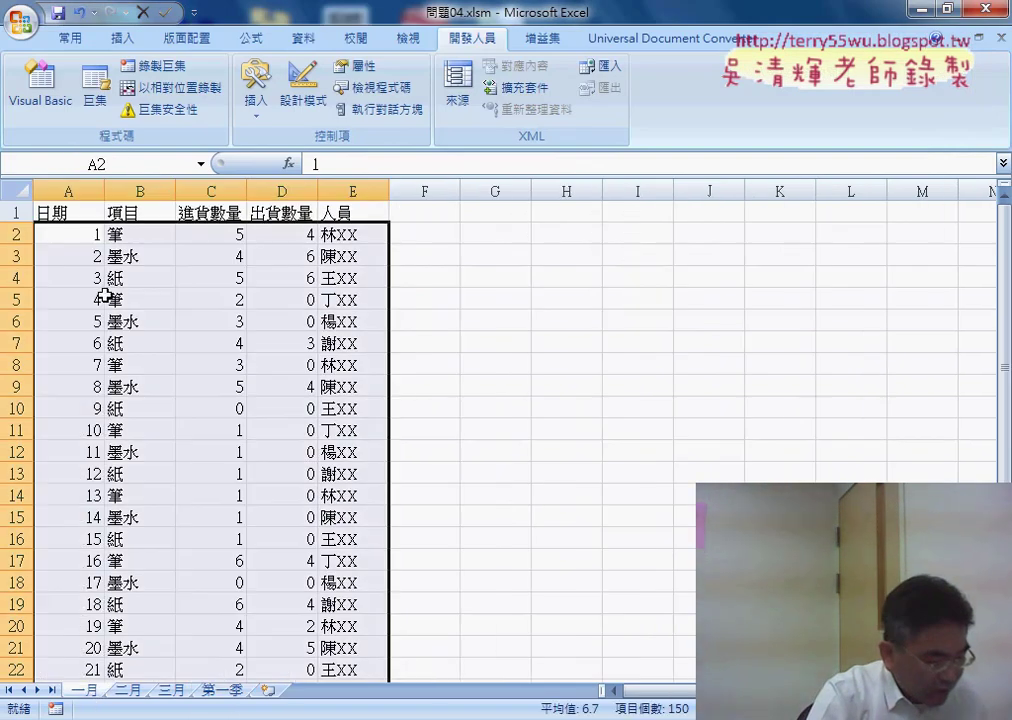
click(83, 234)
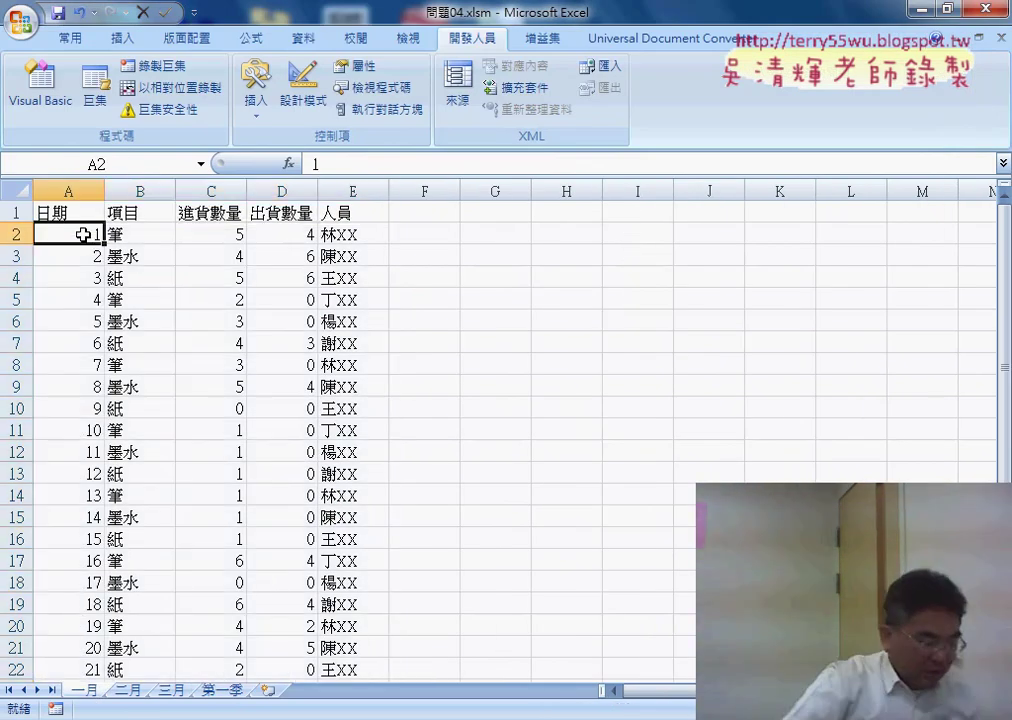
key(ctrl+Down)
scroll(83, 240, down, 1)
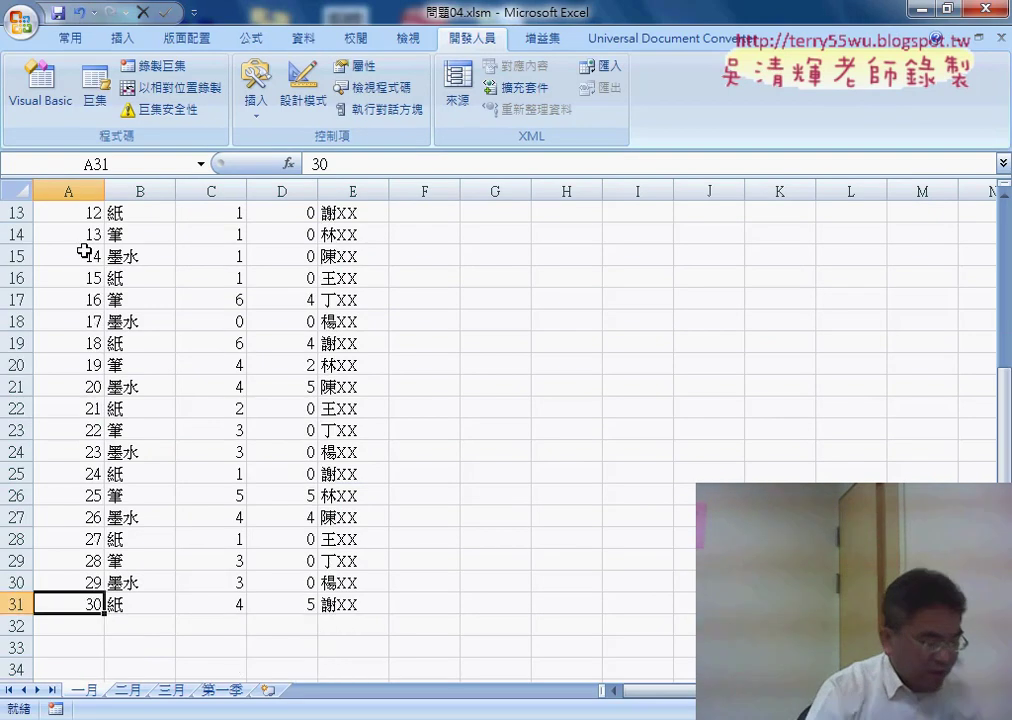
click(85, 620)
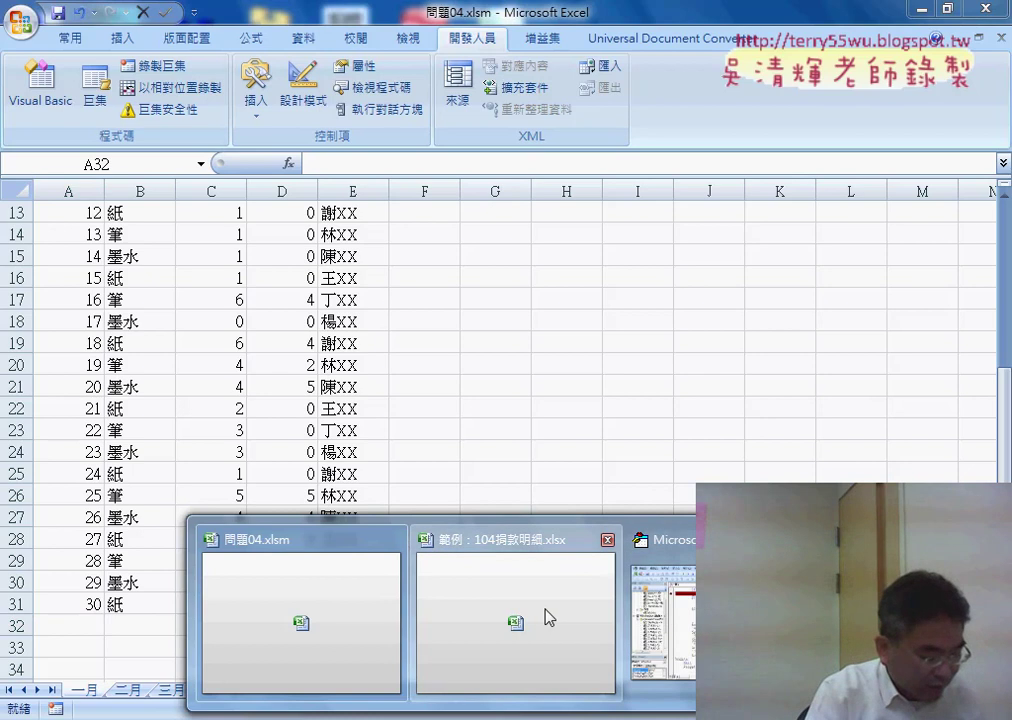
click(549, 614)
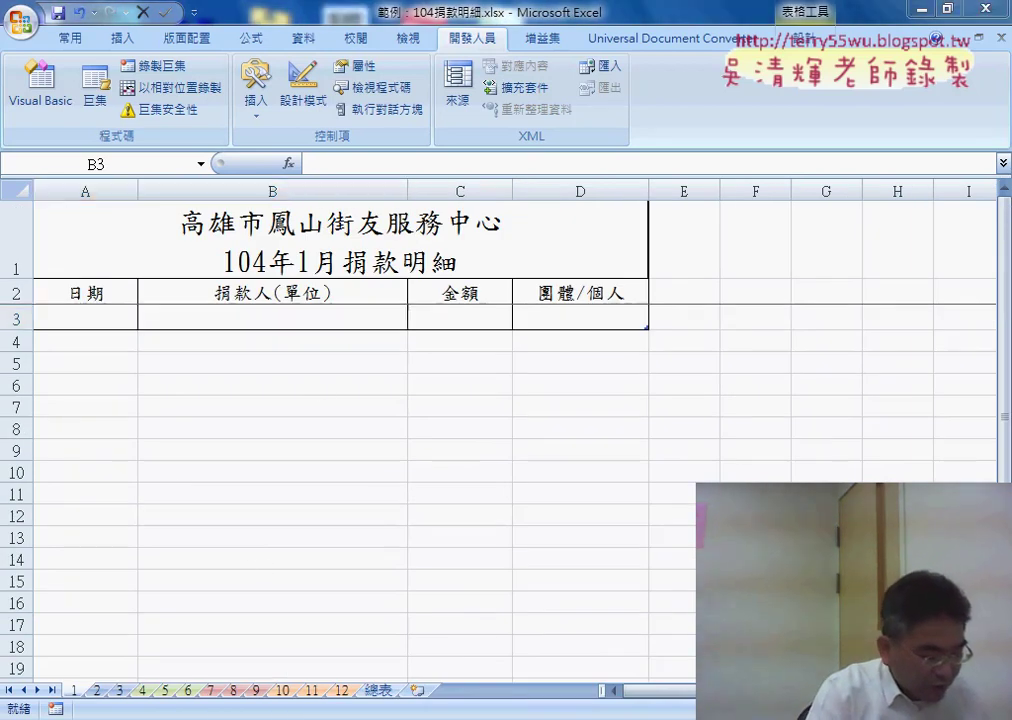
- Try replacing r - 2 in ActiveCell.Offset(r - 2, 0) with 1, then undo back to r - 2
click(678, 548)
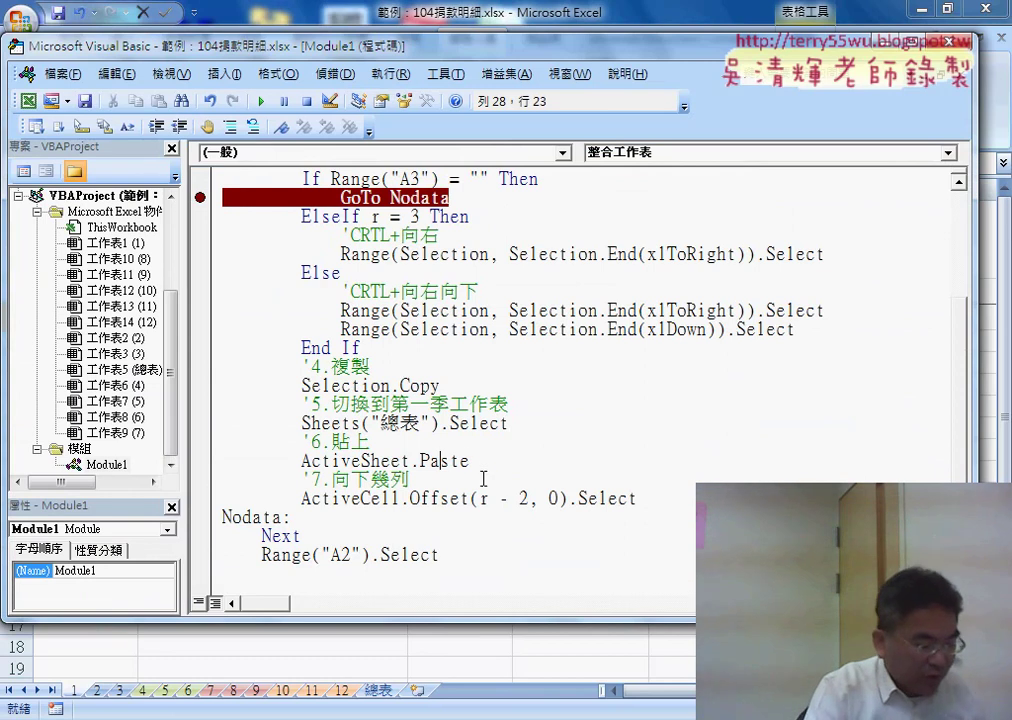
double_click(411, 497)
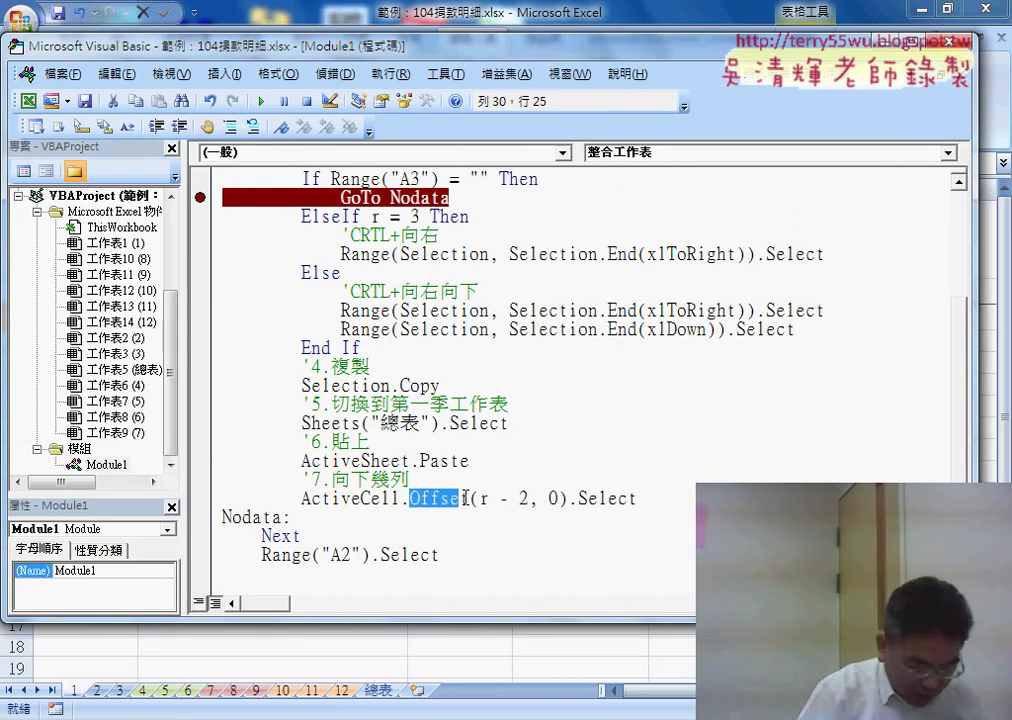
drag(479, 497, 530, 497)
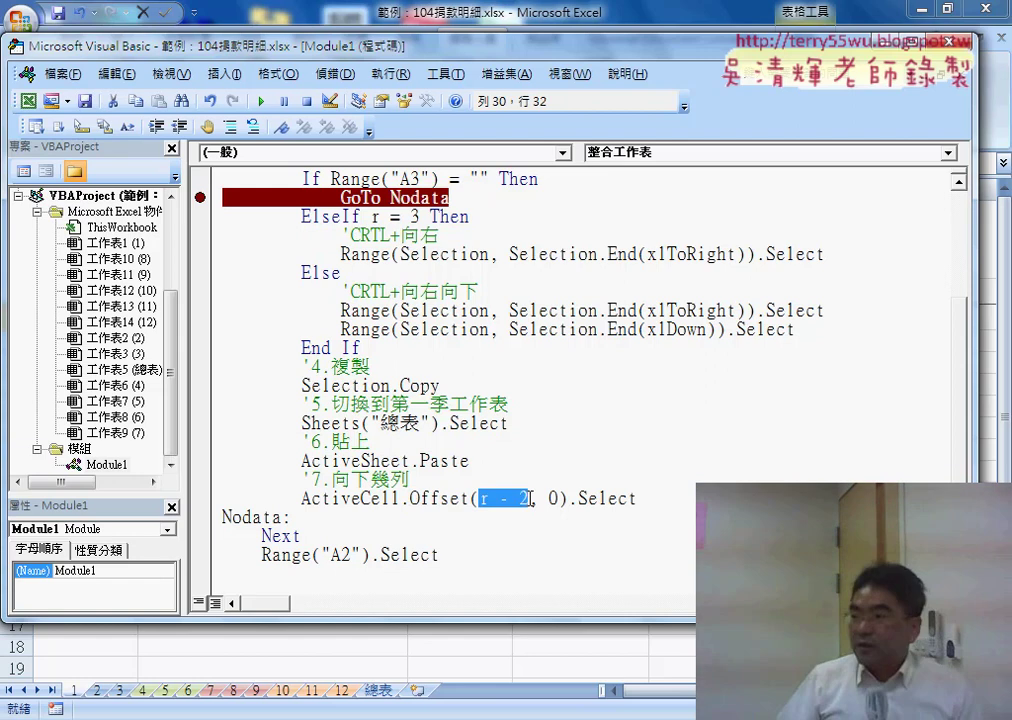
text(1)
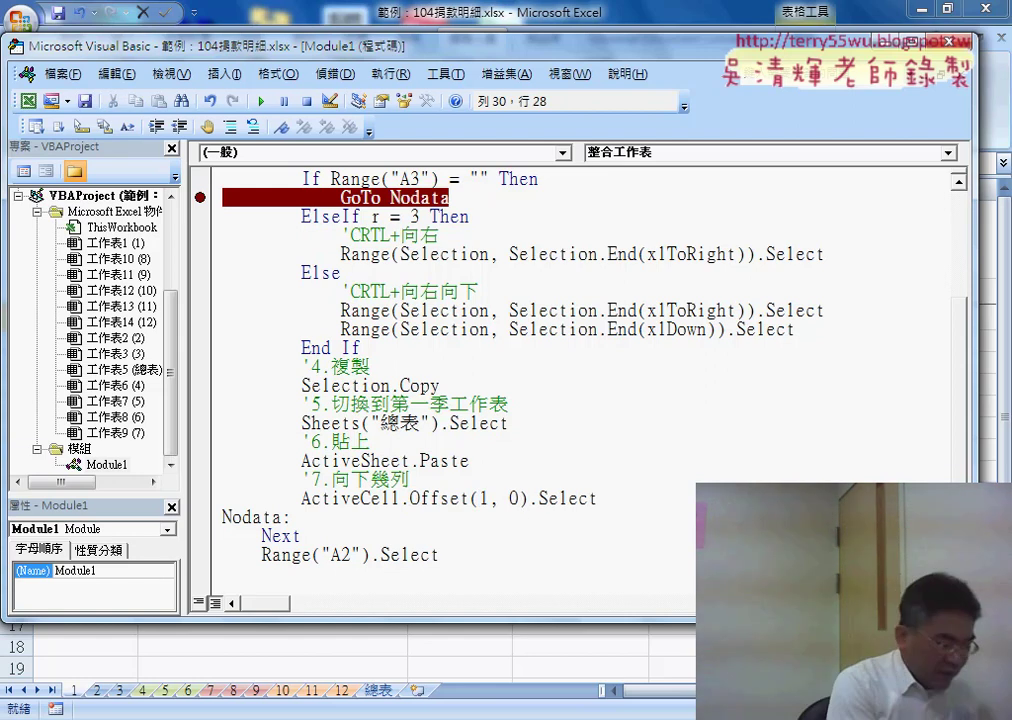
key(ctrl+z)
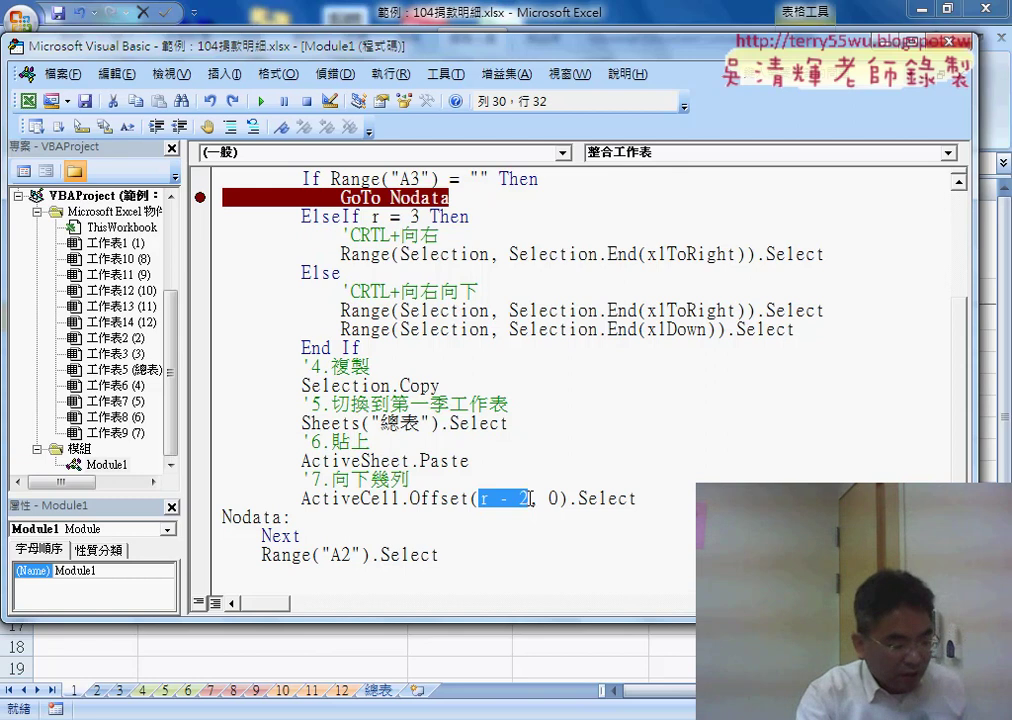
click(496, 499)
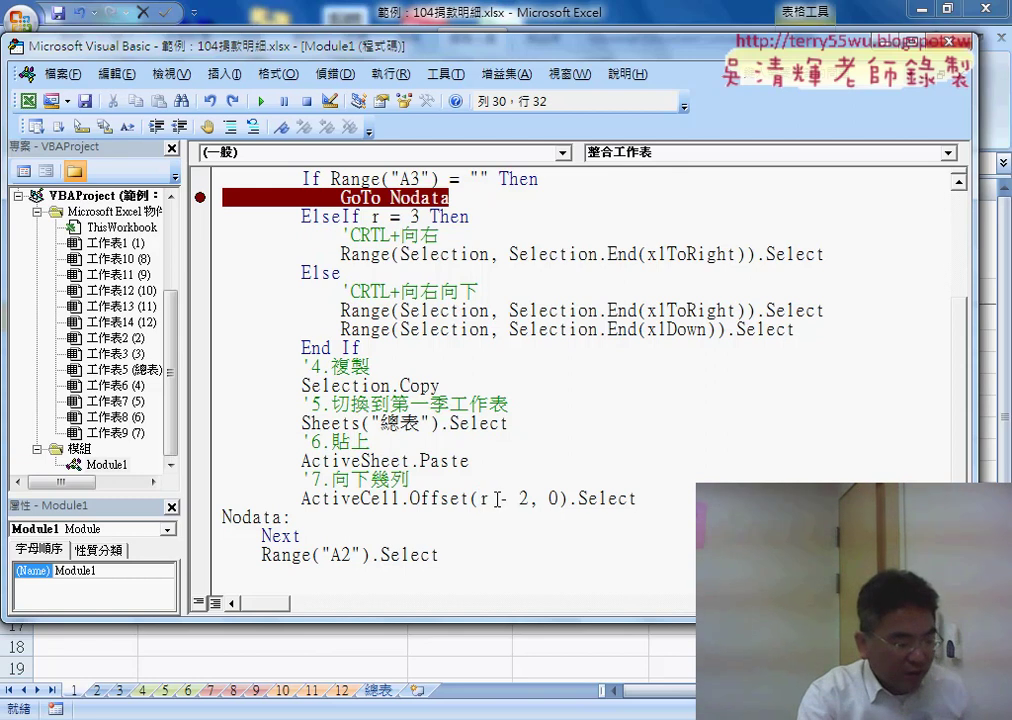
drag(479, 498, 527, 498)
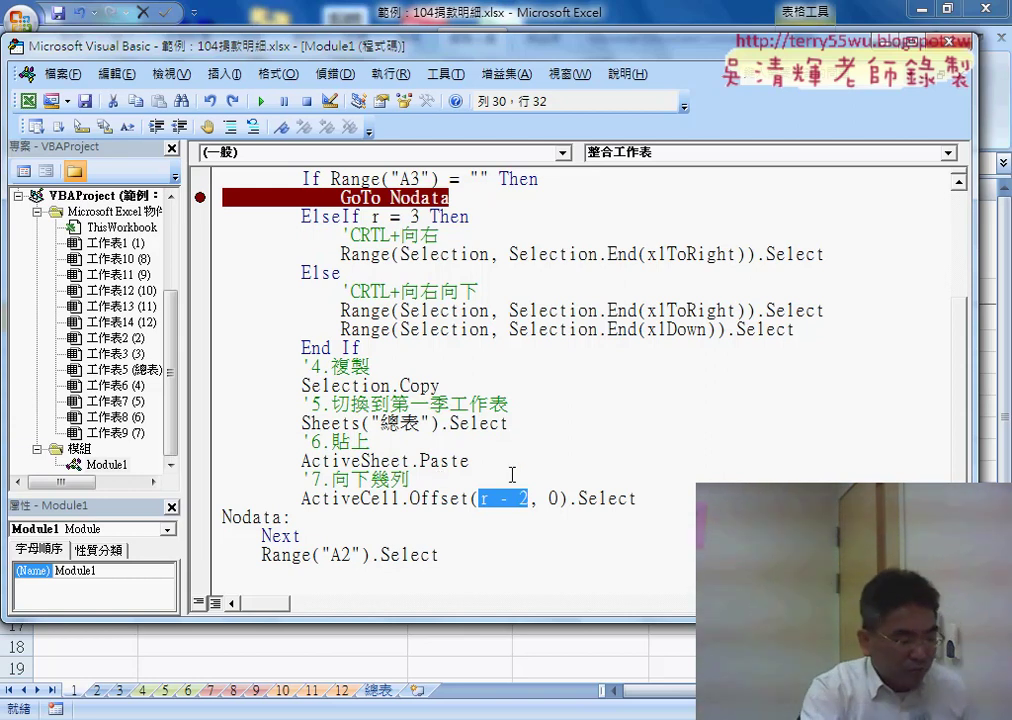
- Annotate the r = Range("A2").End(xlDown).Row line, then clear the pen marks with Esc
scroll(512, 475, up, 2)
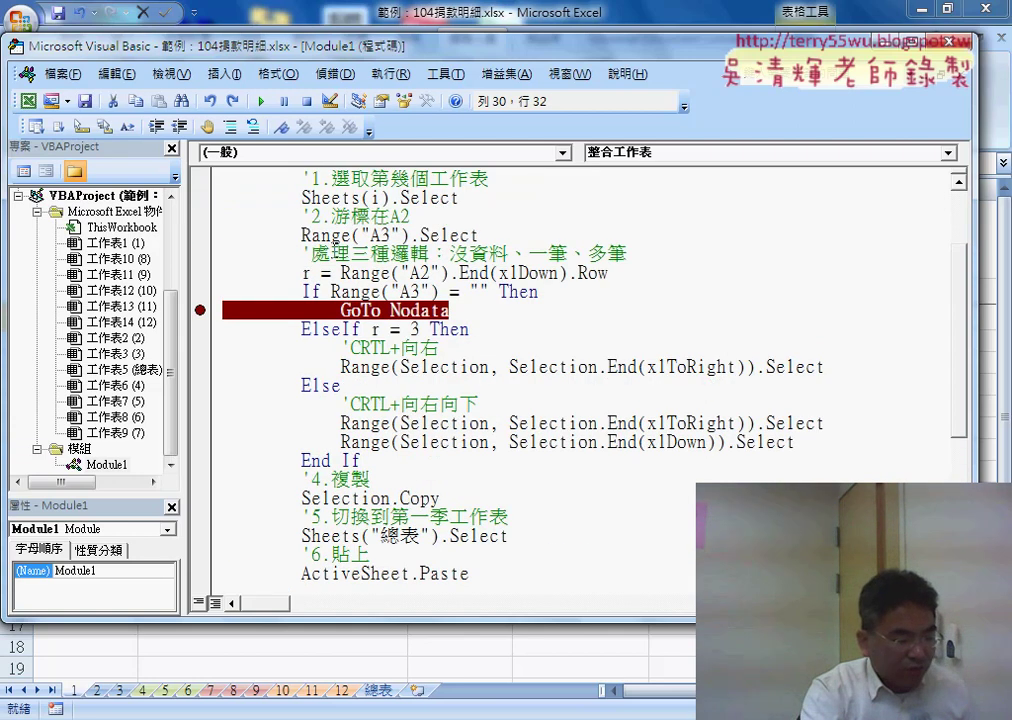
drag(311, 273, 302, 273)
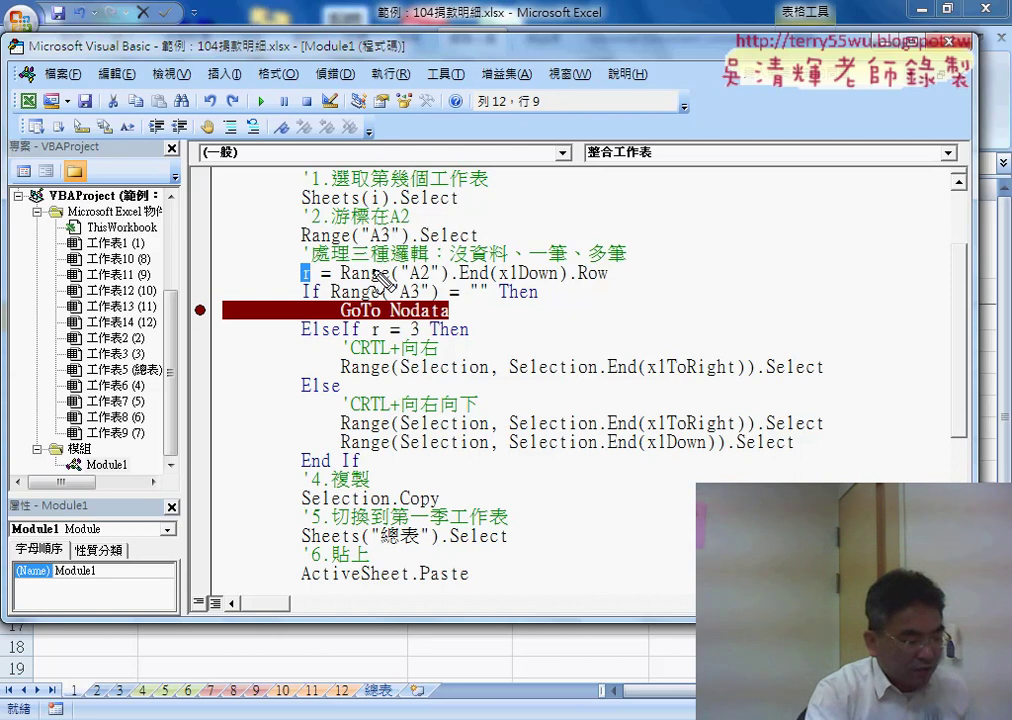
drag(340, 284, 603, 283)
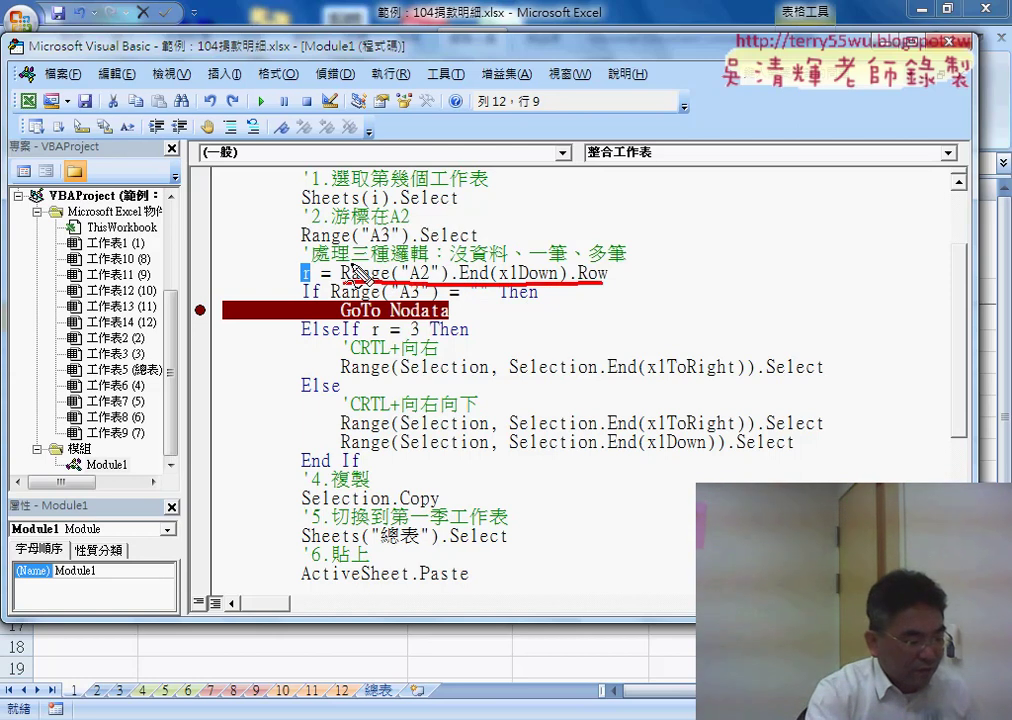
mouse_move(425, 213)
mouse_down()
mouse_move(478, 214)
mouse_move(497, 243)
mouse_up()
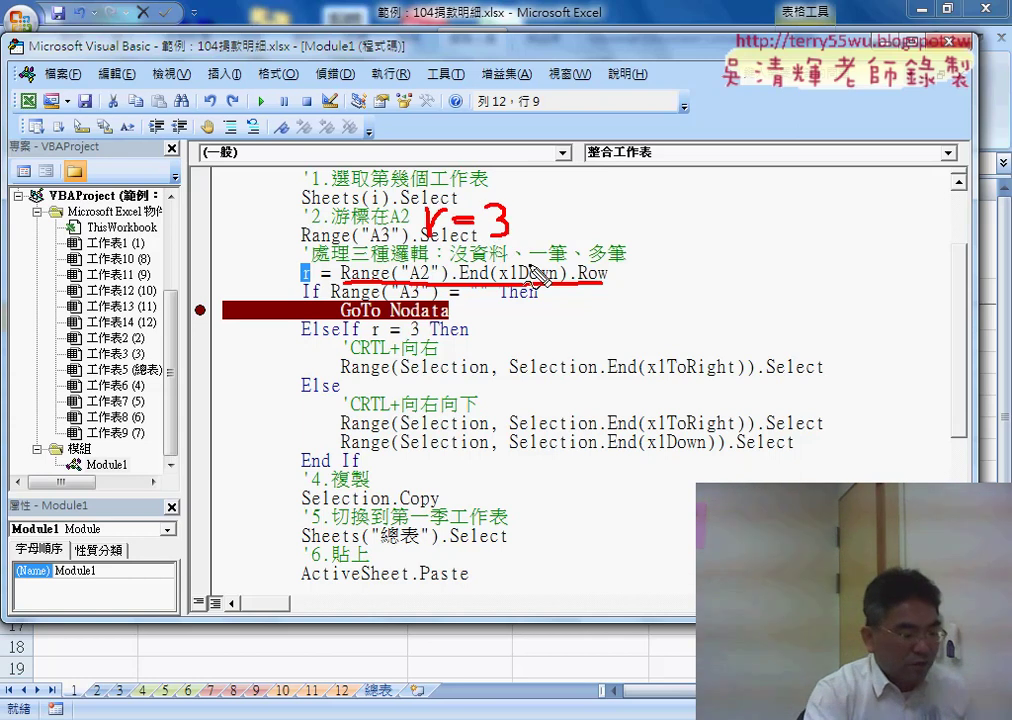
drag(581, 201, 580, 238)
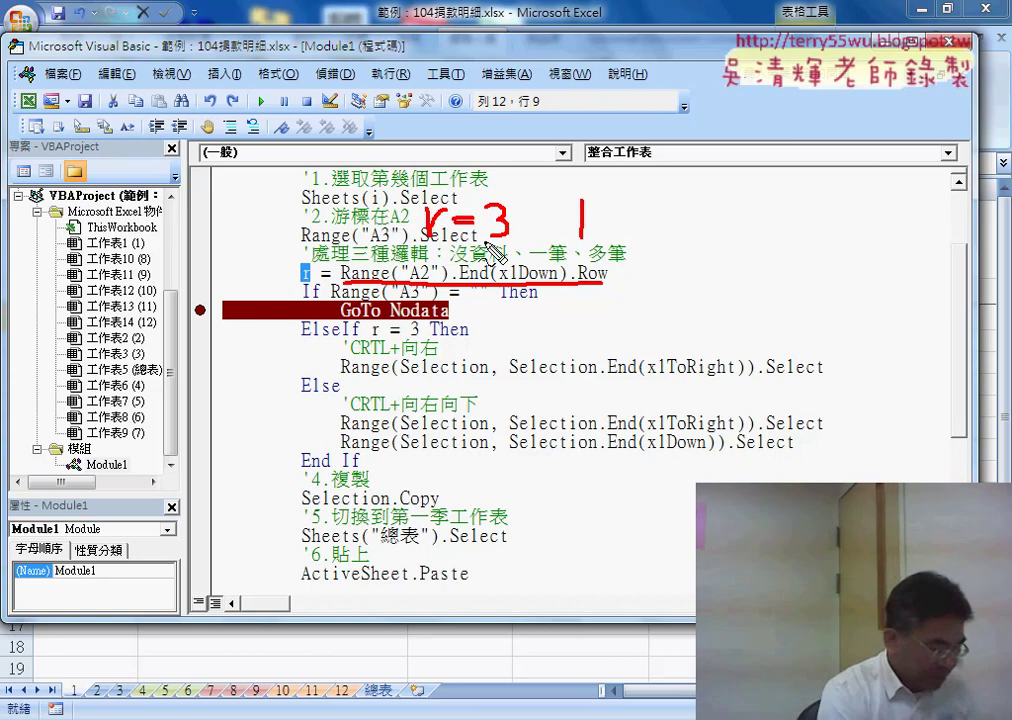
key(Escape)
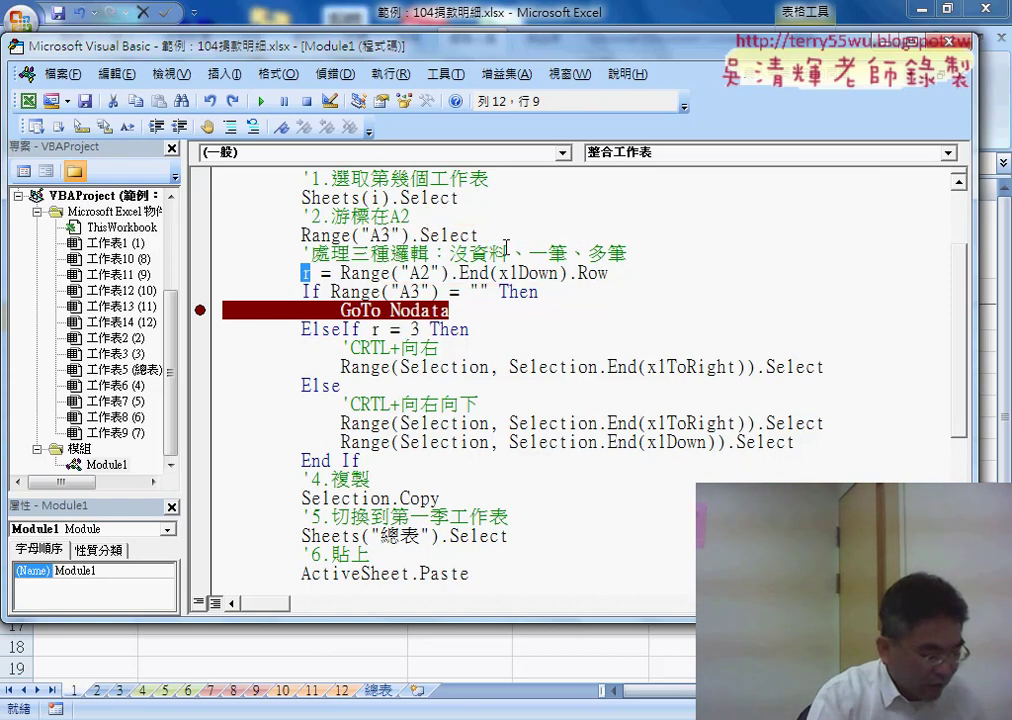
- Select rows 1–2 on sheet 1, then highlight the 2 in Offset(r - 2, 0) in the macro
click(77, 689)
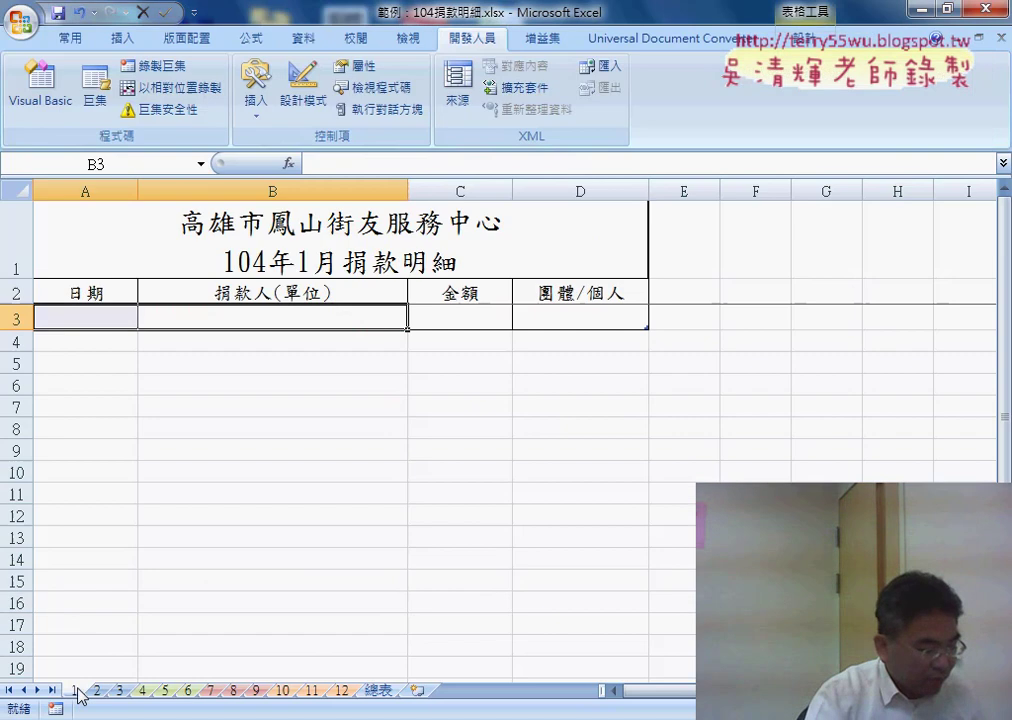
click(14, 245)
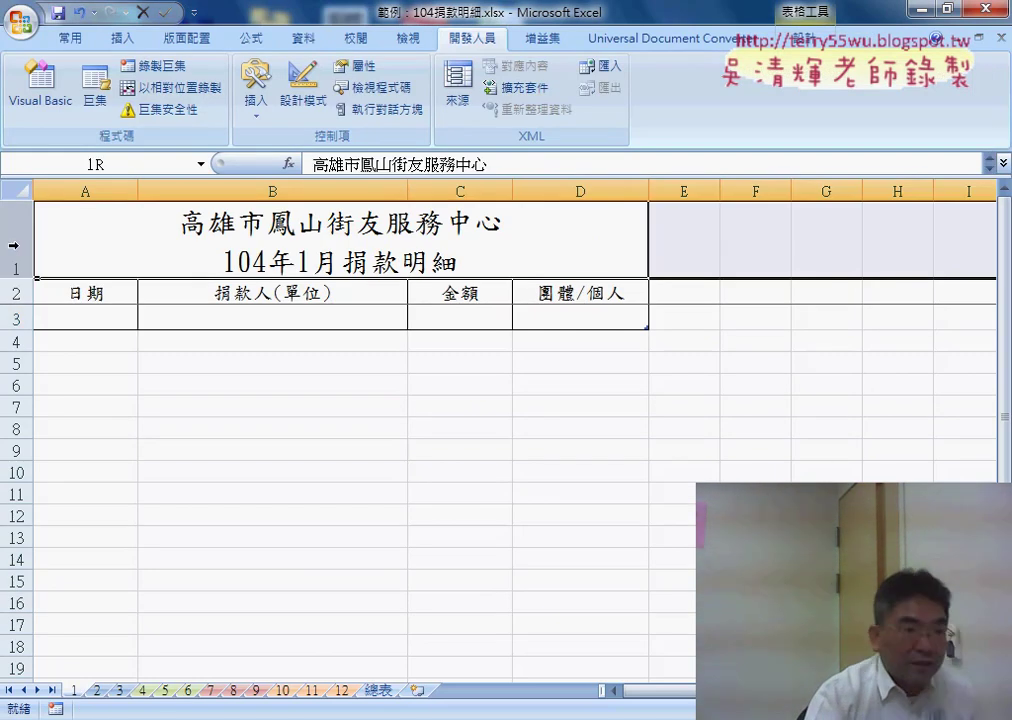
drag(14, 245, 10, 297)
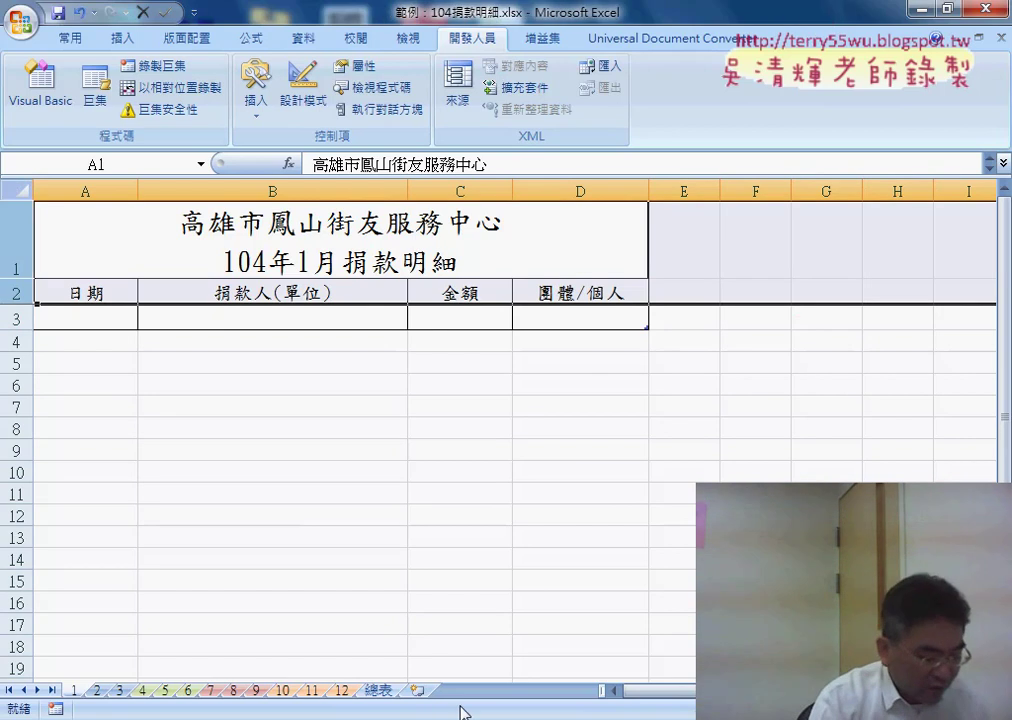
click(680, 645)
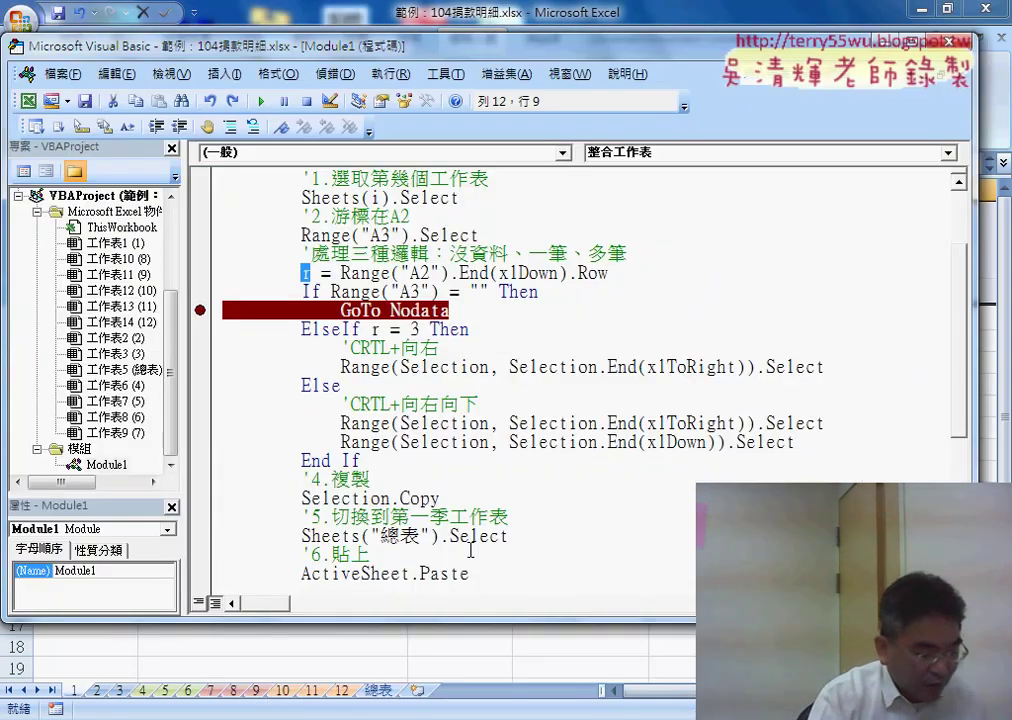
scroll(487, 548, down, 2)
drag(528, 505, 511, 502)
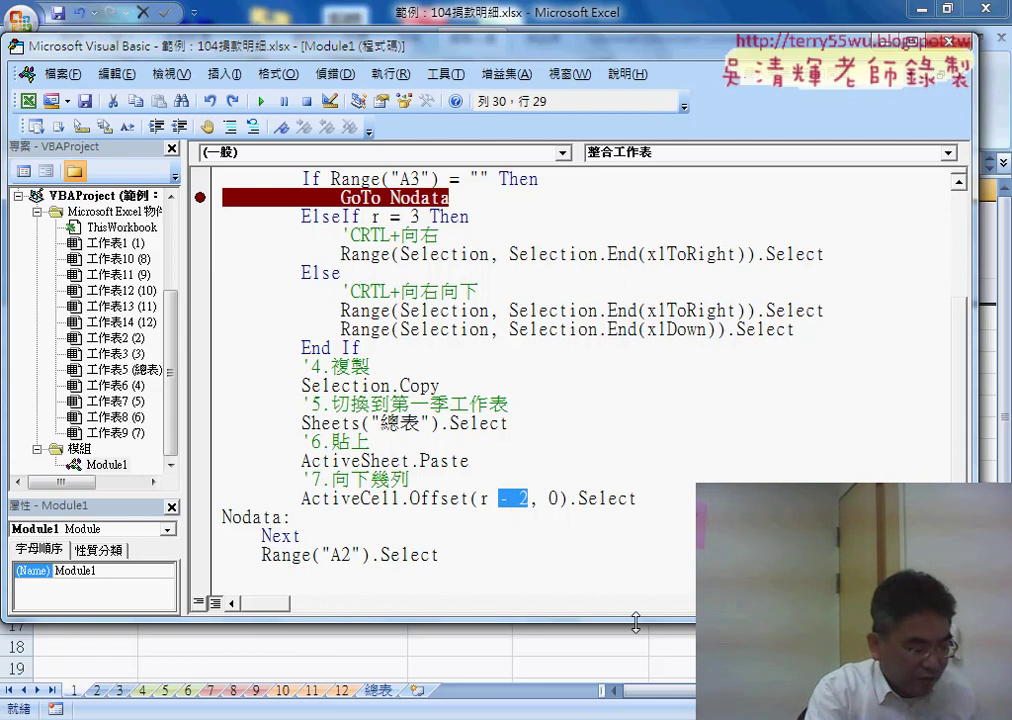
drag(635, 622, 635, 683)
scroll(580, 400, up, 1)
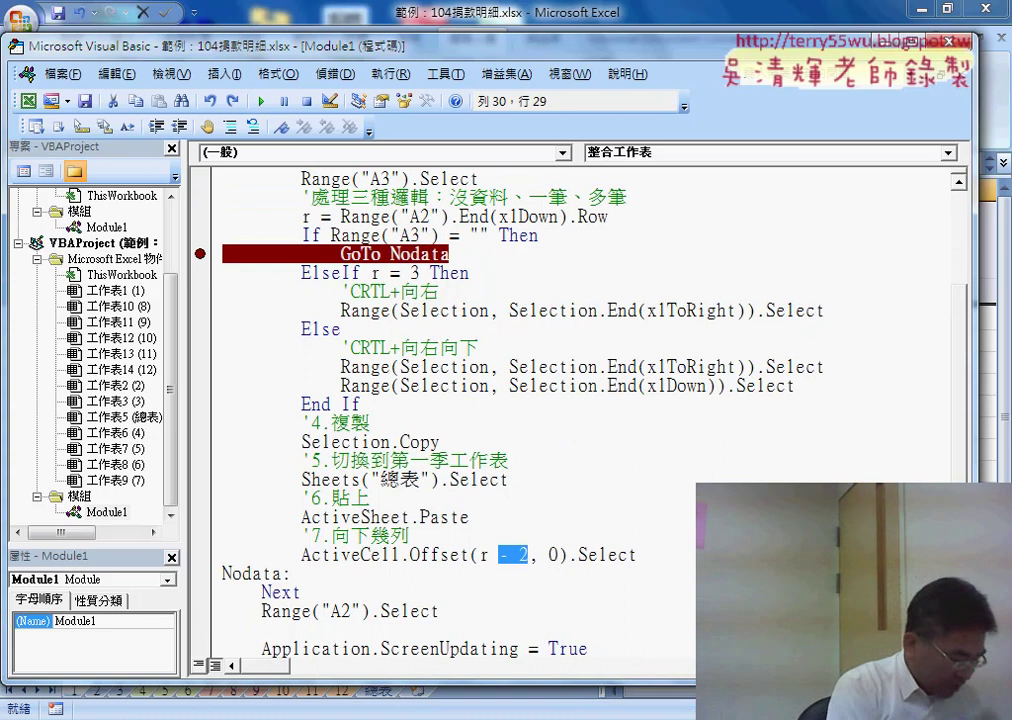
scroll(580, 400, up, 1)
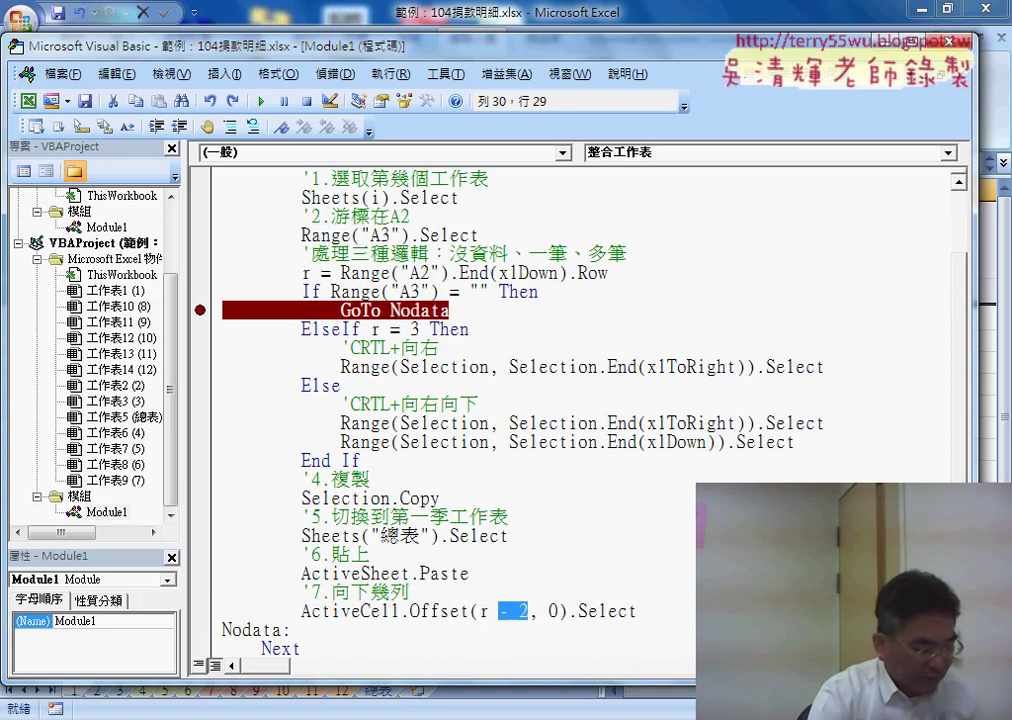
mouse_move(390, 479)
mouse_down()
mouse_move(281, 296)
mouse_move(496, 511)
mouse_up()
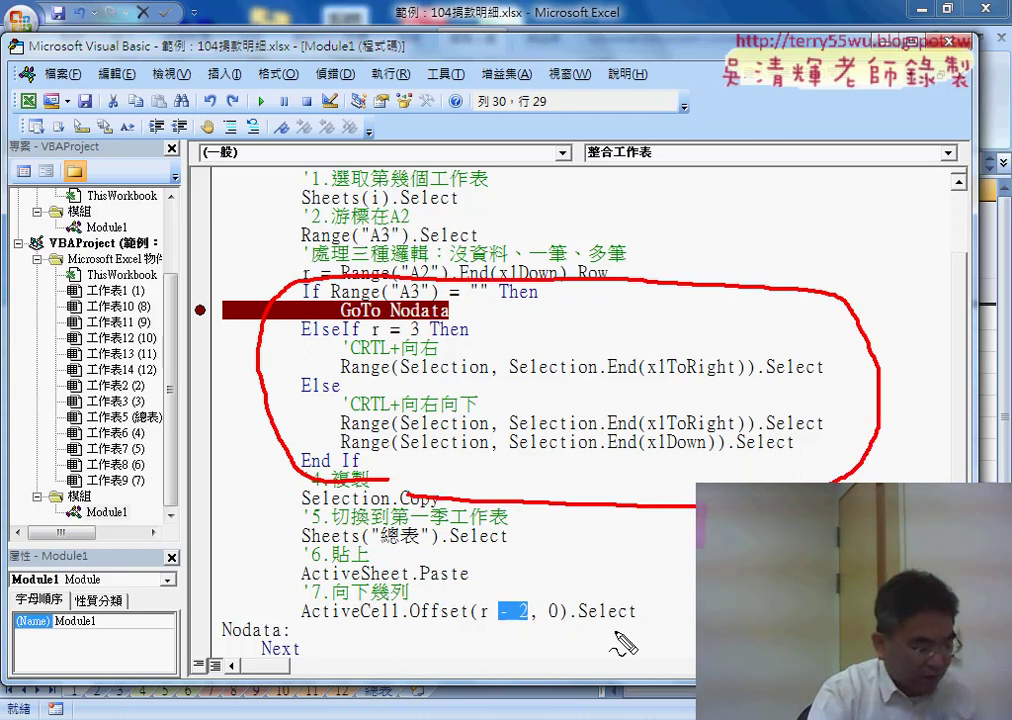
mouse_move(626, 628)
mouse_down()
mouse_move(318, 636)
mouse_move(400, 589)
mouse_move(655, 600)
mouse_move(632, 637)
mouse_up()
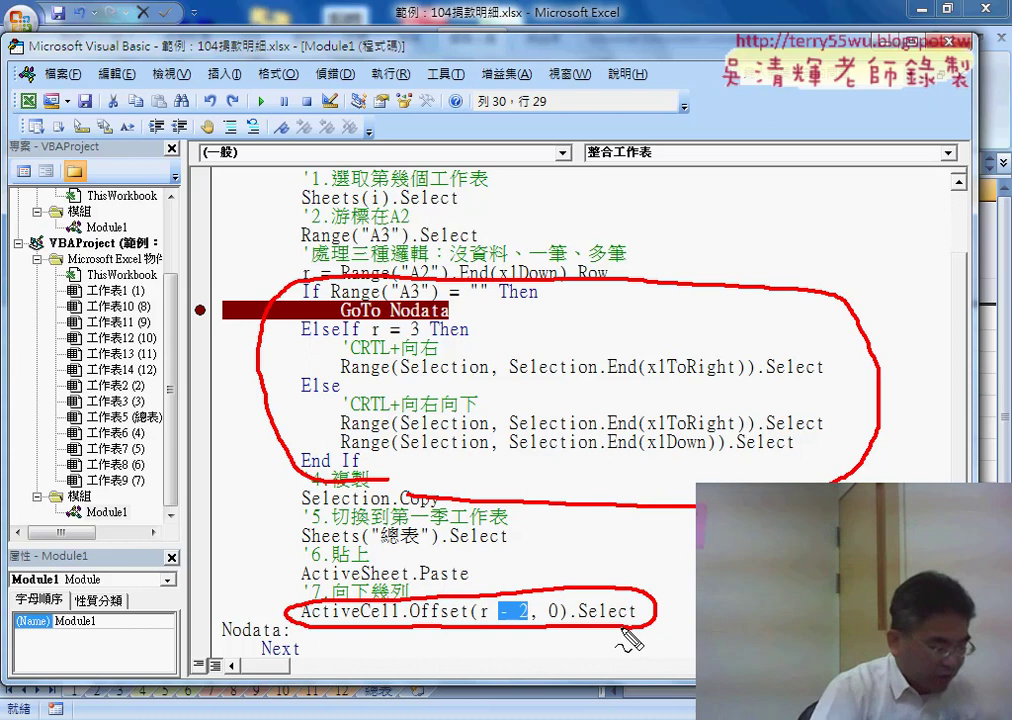
key(Escape)
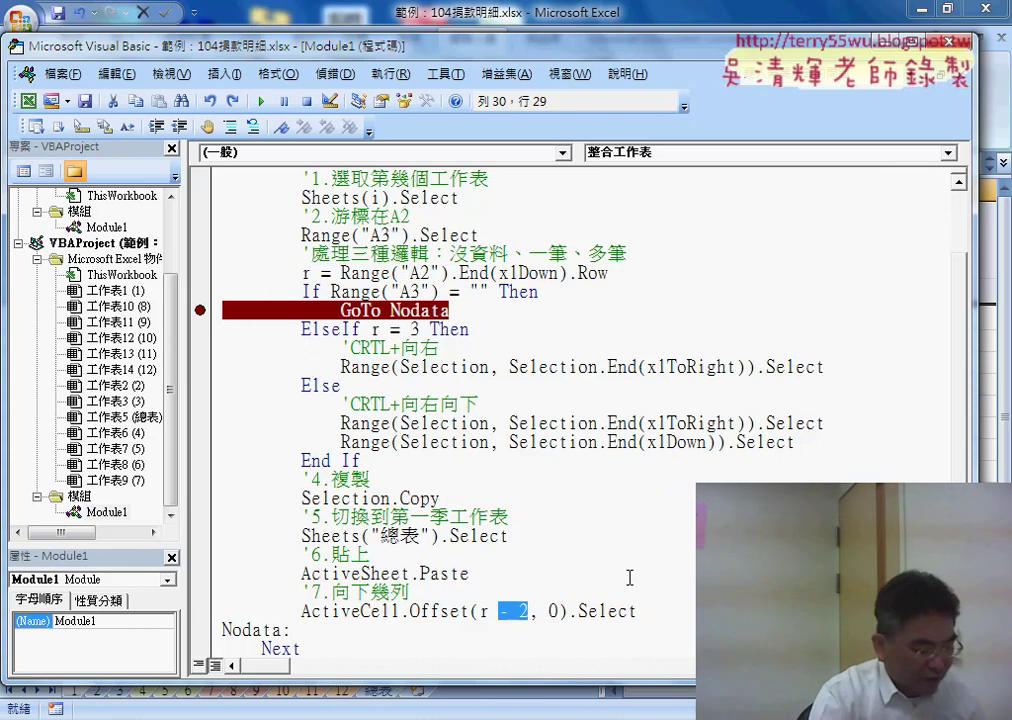
click(443, 312)
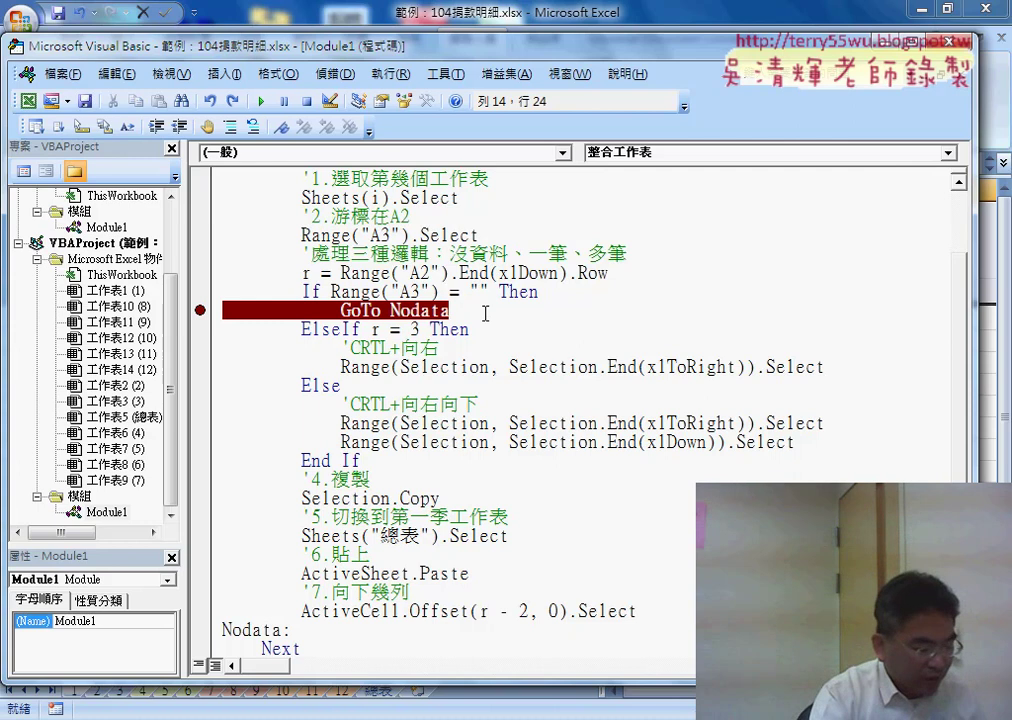
- Write a new Sheets("總表").Select statement below GoTo Nodata
key(Return)
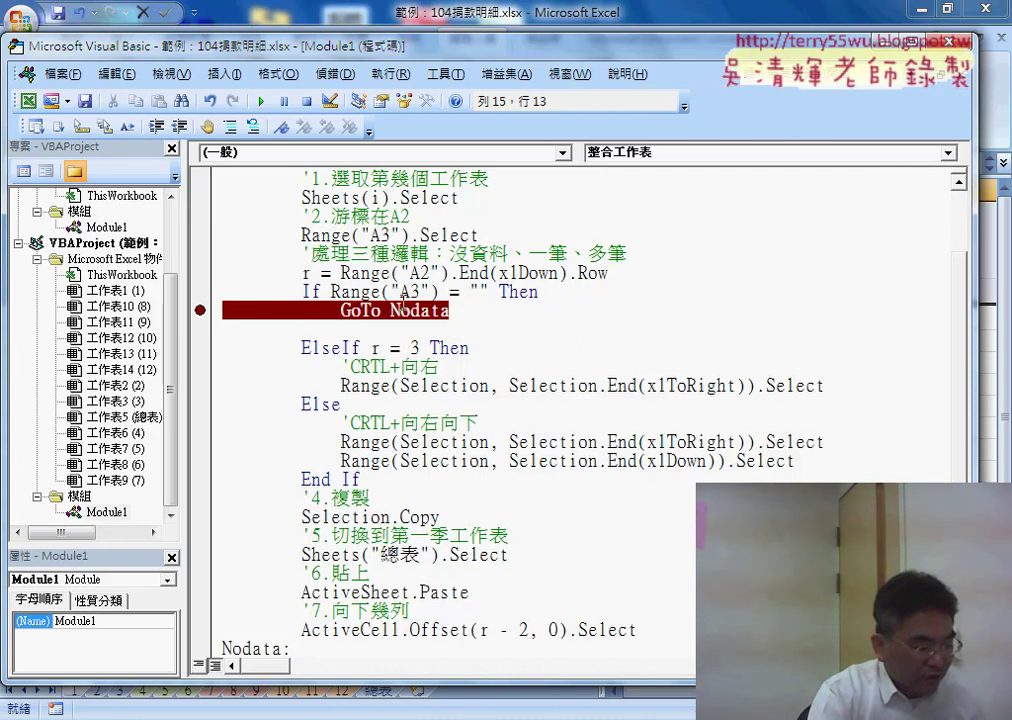
drag(301, 197, 389, 197)
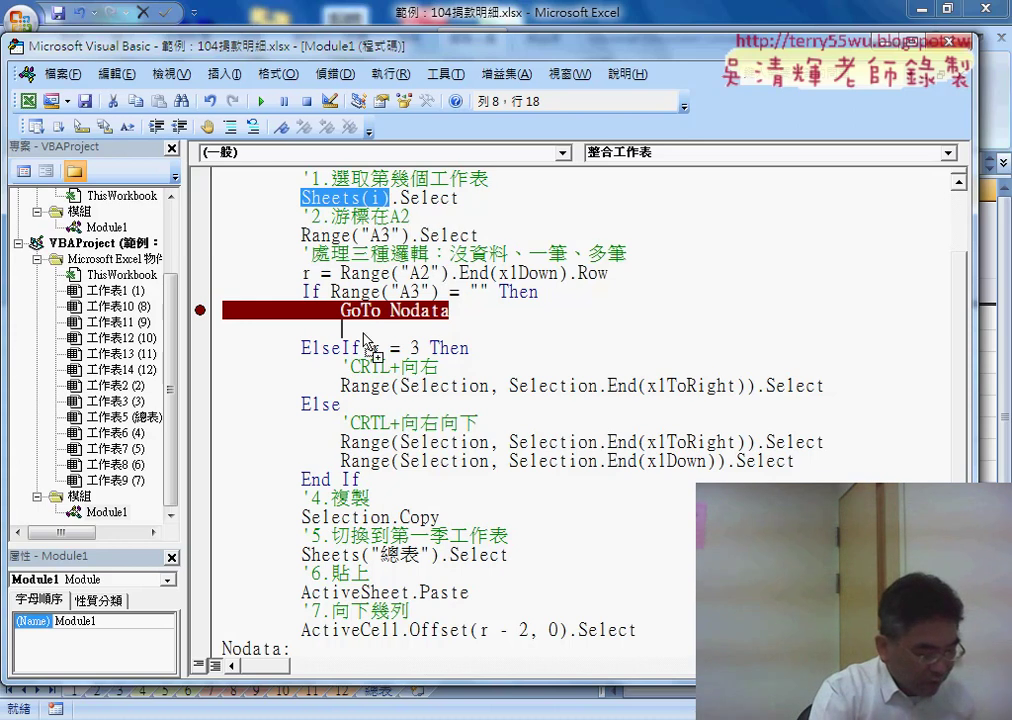
drag(366, 343, 342, 329)
drag(421, 329, 409, 329)
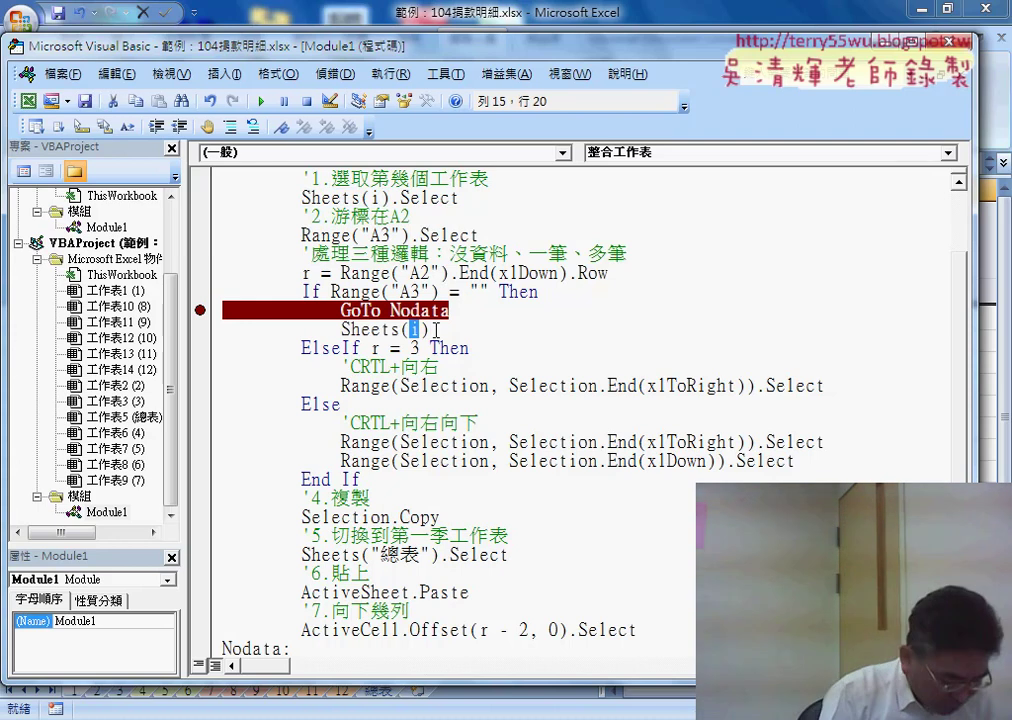
text("")
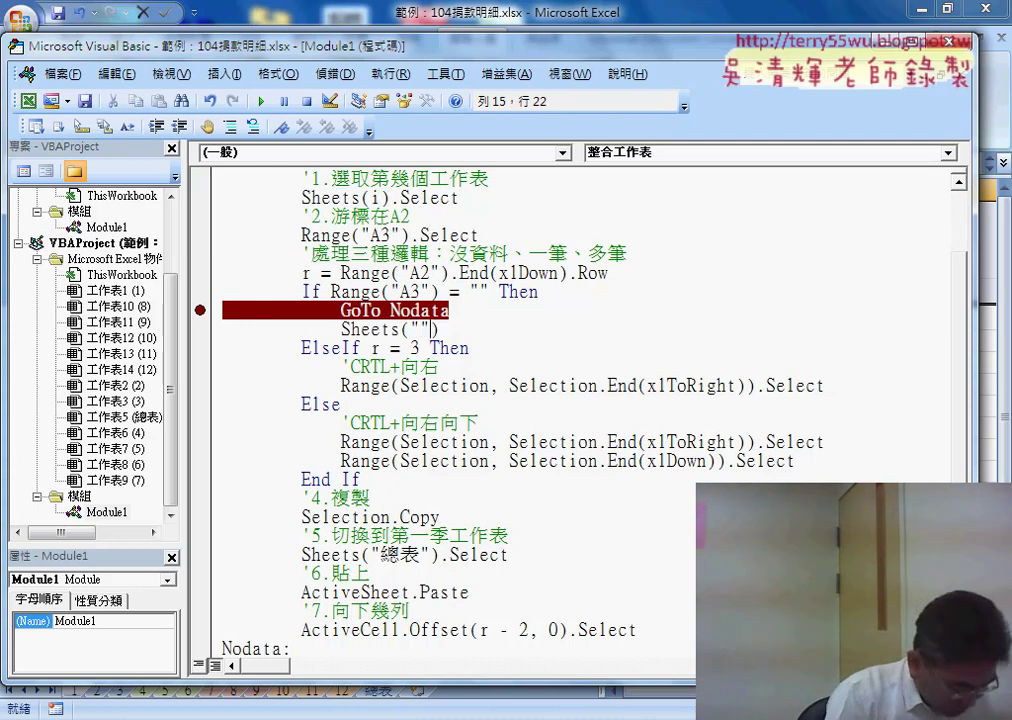
key(Left)
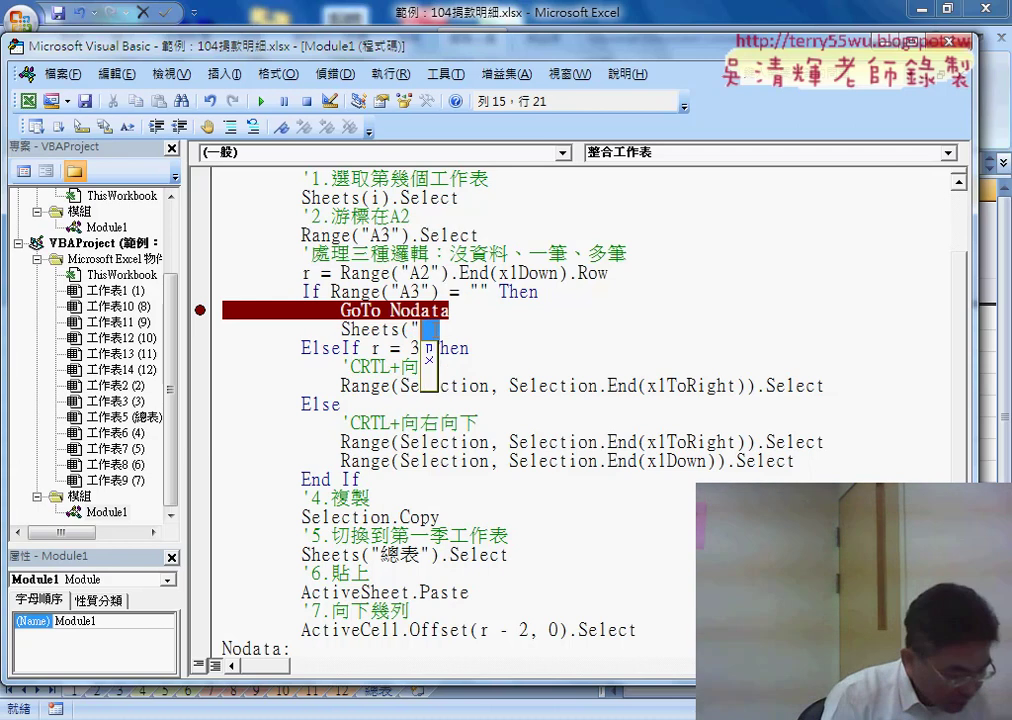
text(總表)
key(Right)
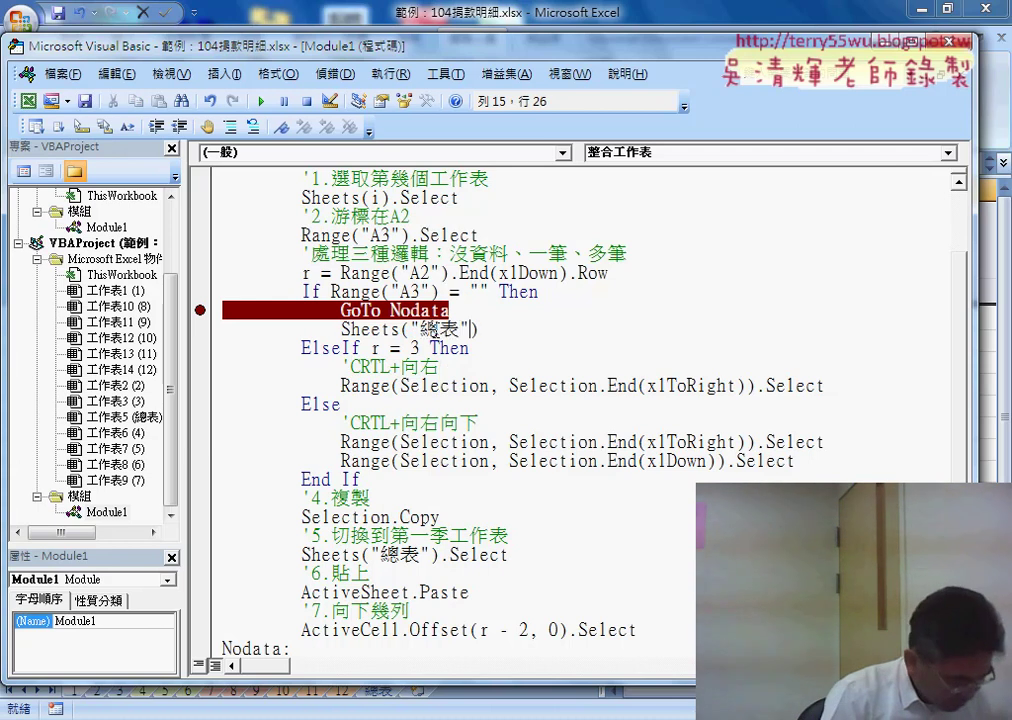
key(Right)
text(.ㄙ)
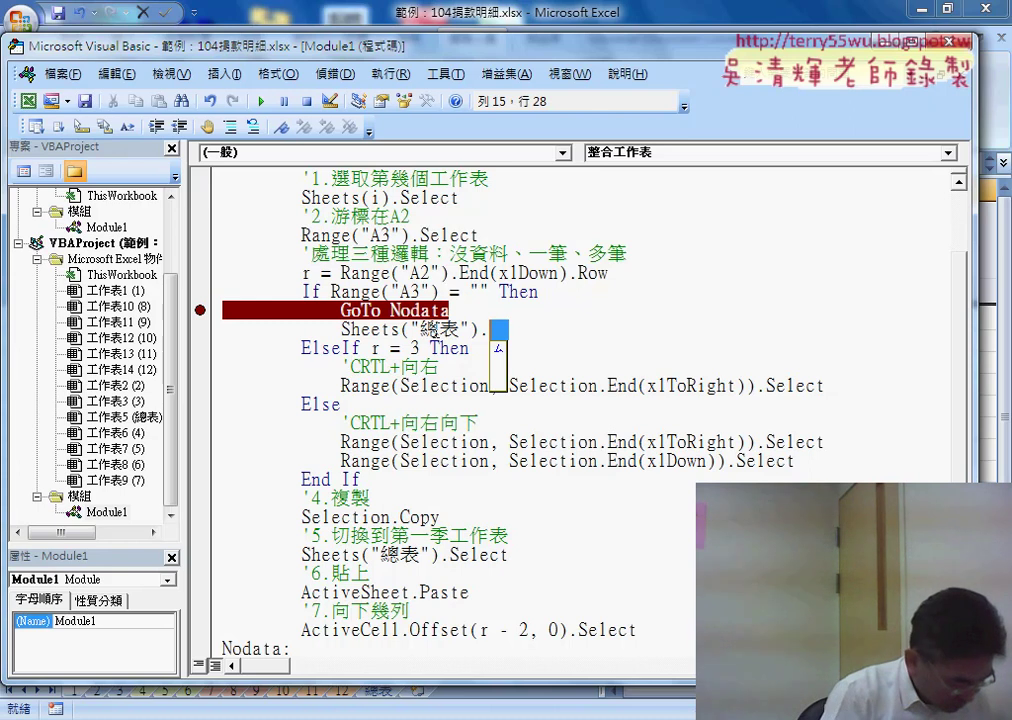
key(shift)
text(el)
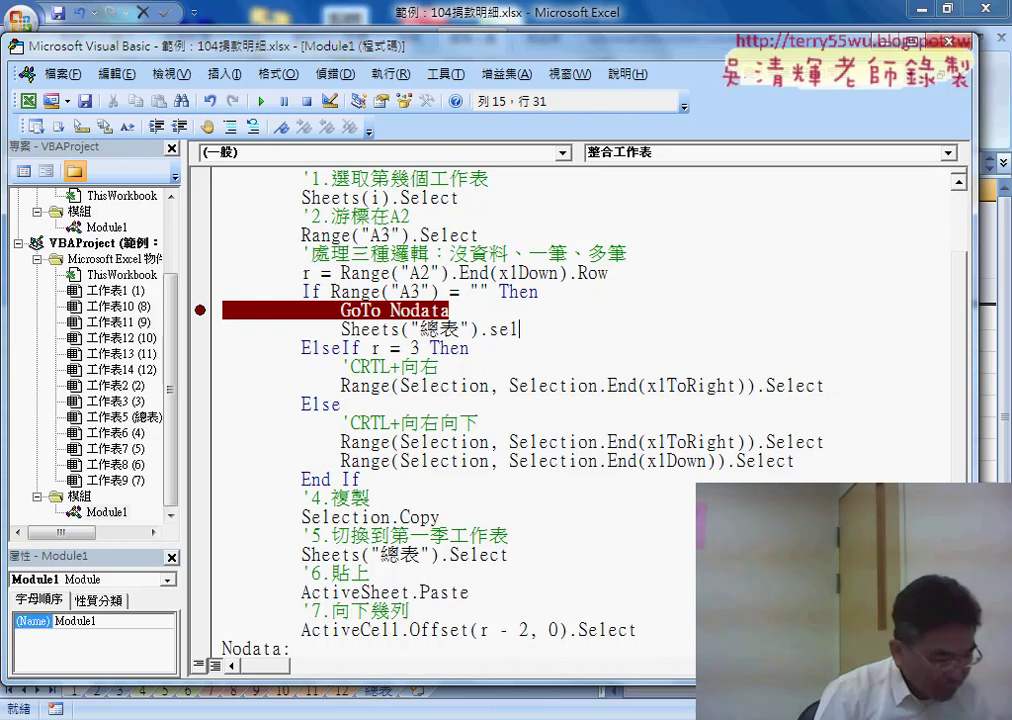
text(ect)
key(Down)
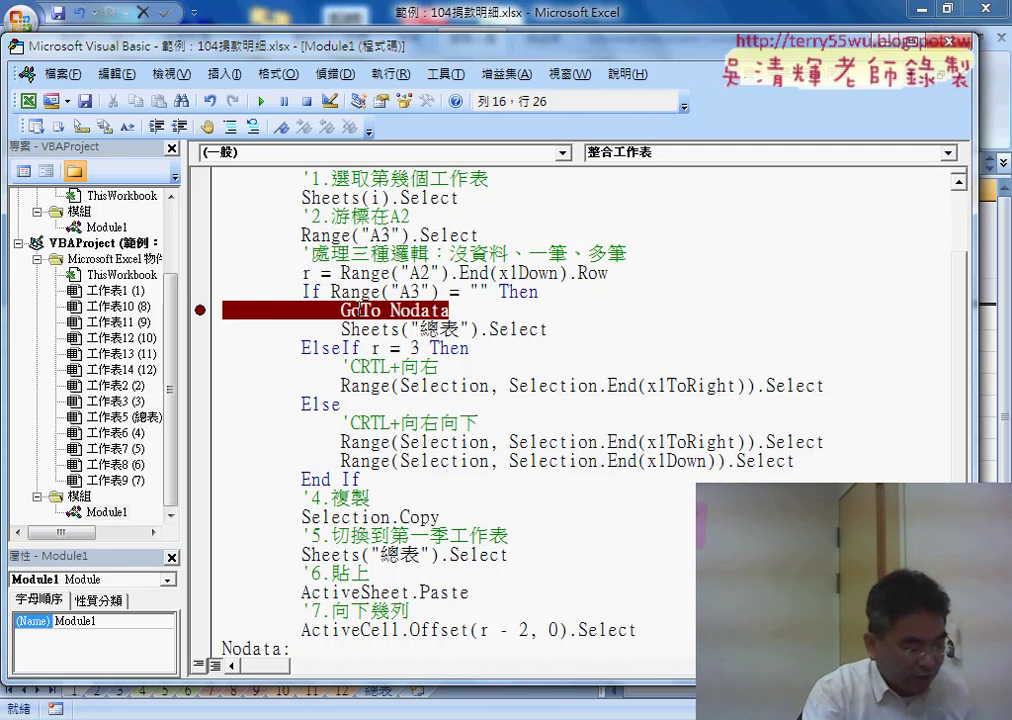
- Move Sheets("總表").Select in front of GoTo Nodata and tidy the surrounding lines
drag(548, 329, 351, 332)
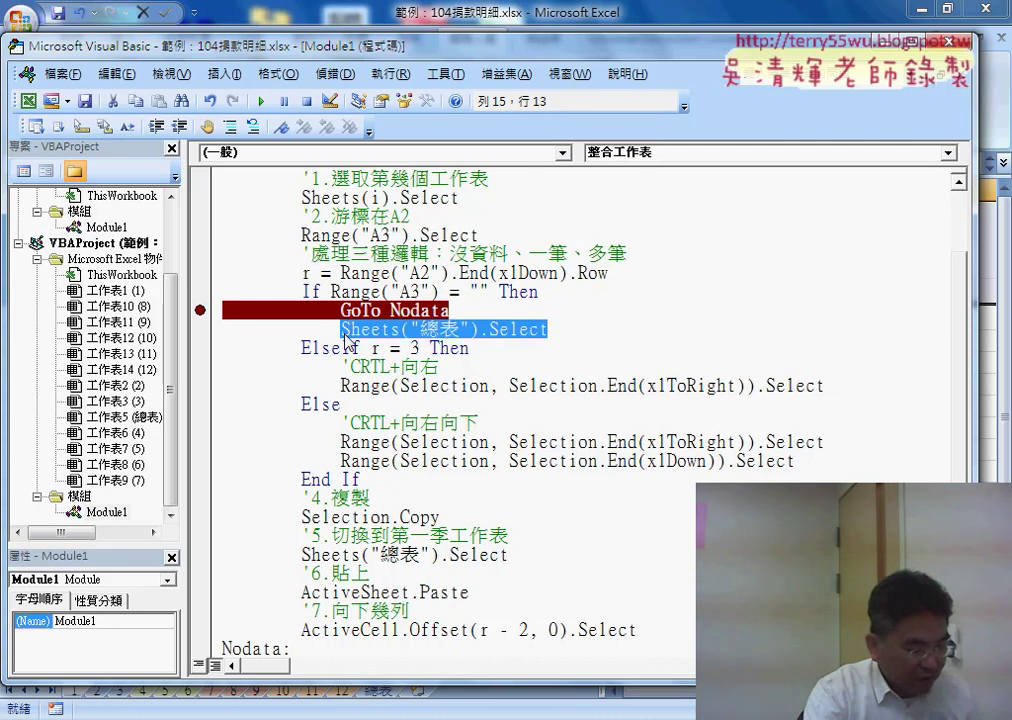
drag(444, 329, 341, 310)
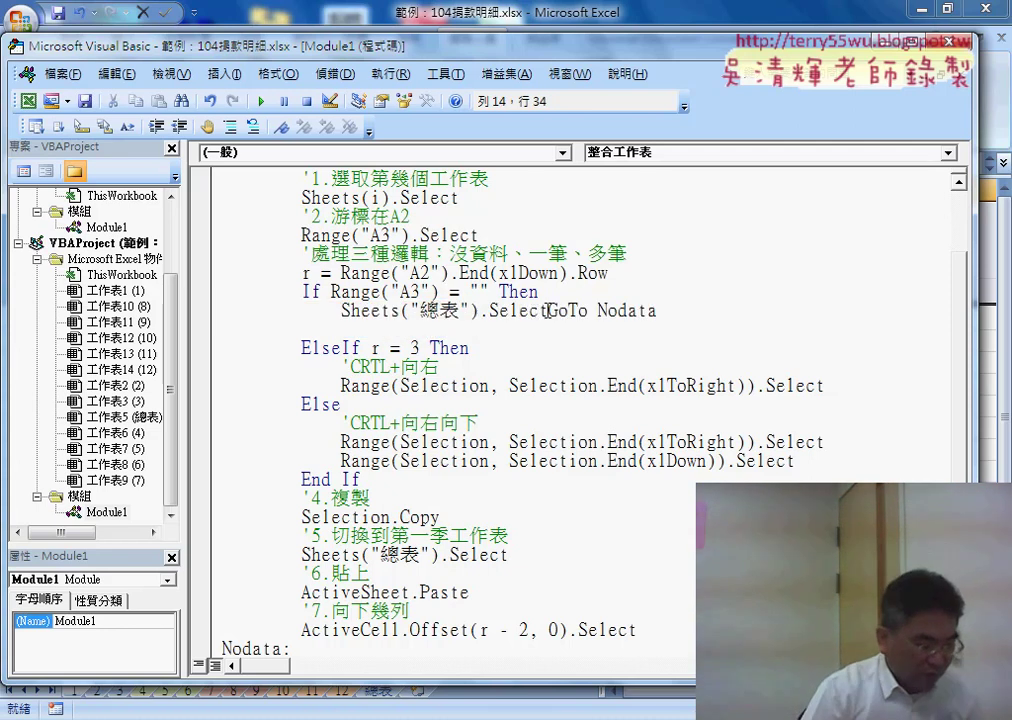
key(Return)
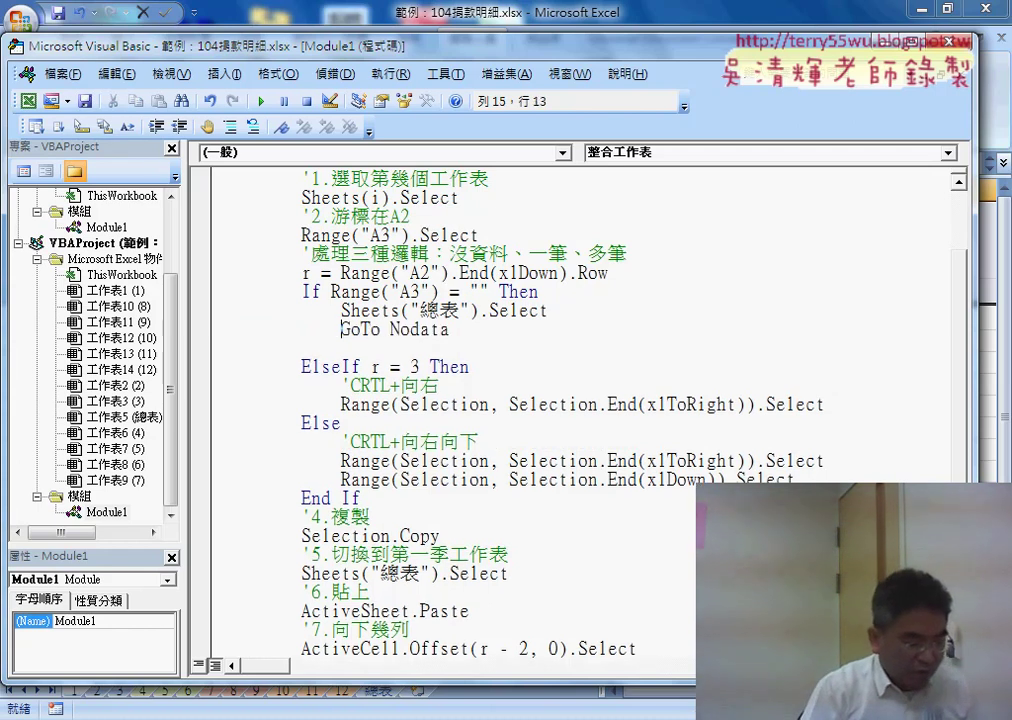
key(End)
key(Delete)
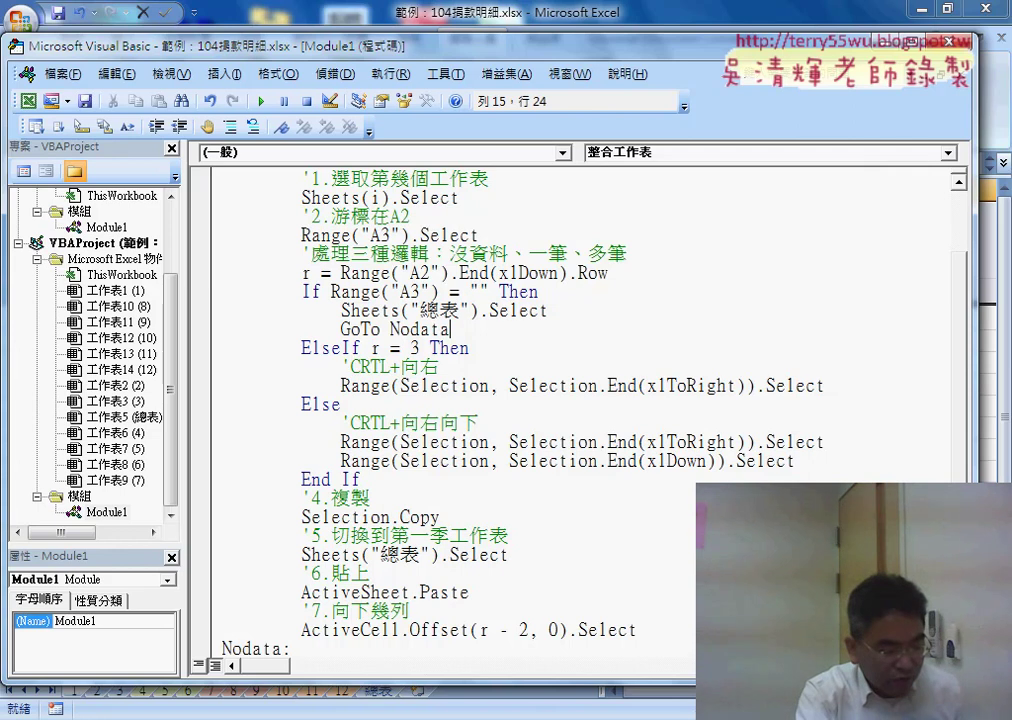
drag(341, 311, 548, 311)
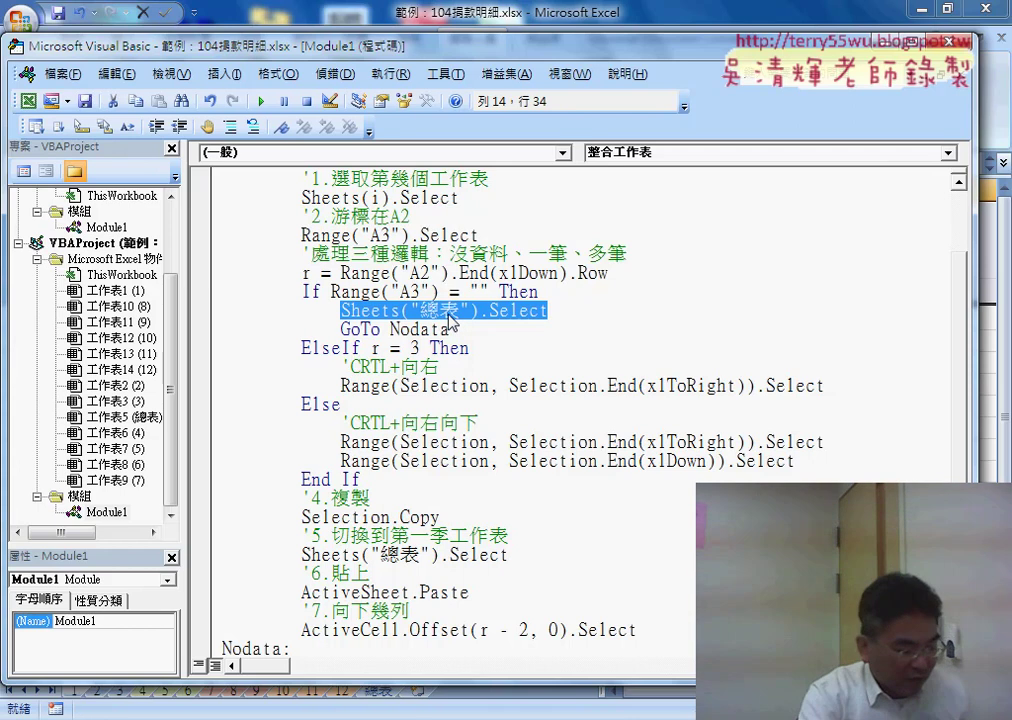
- Set a breakpoint on the r = Range("A2").End(xlDown).Row line and place the caret in 整合工作表
click(205, 275)
drag(393, 46, 686, 37)
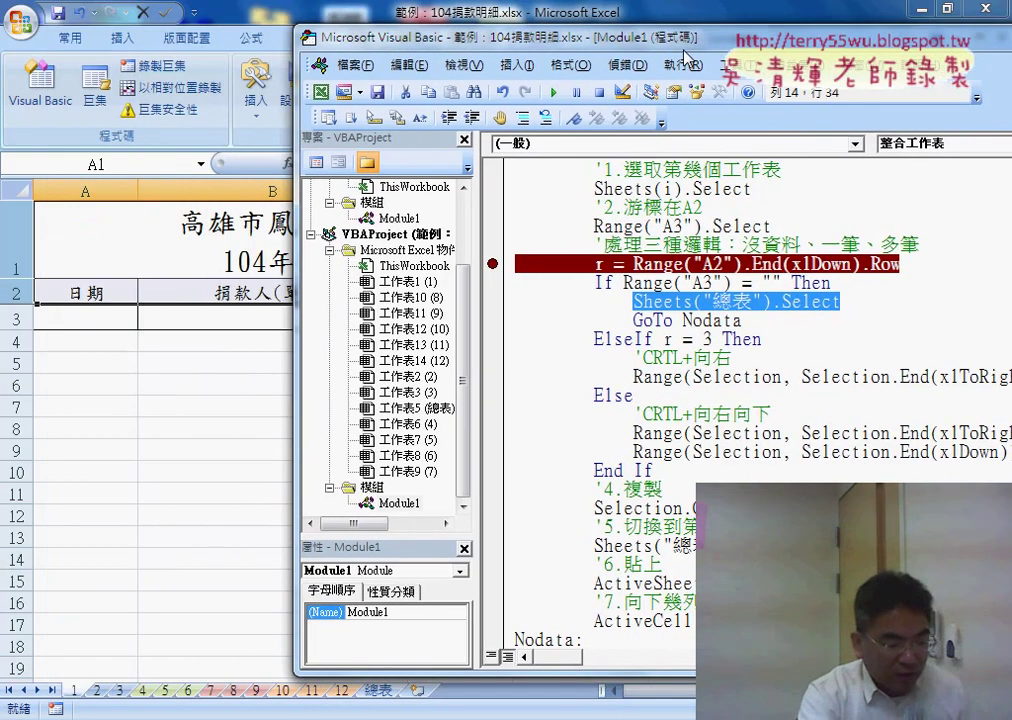
scroll(707, 268, up, 1)
scroll(707, 268, up, 1)
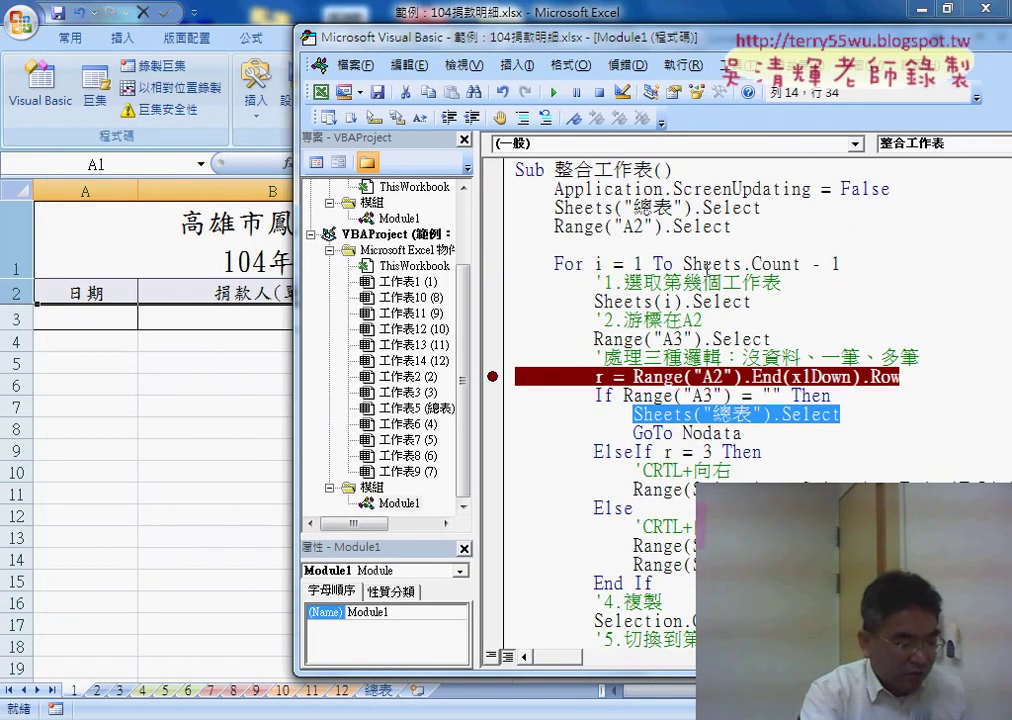
click(645, 226)
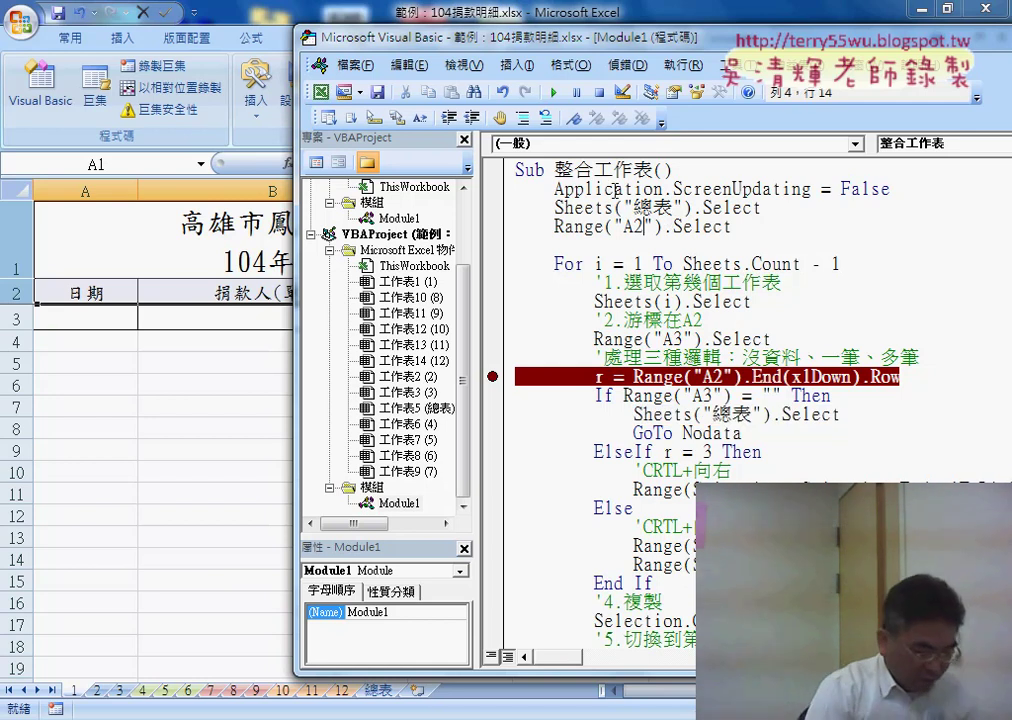
- Step the macro with F8 past selecting 總表 into the sheet loop, resizing the code window
key(F8)
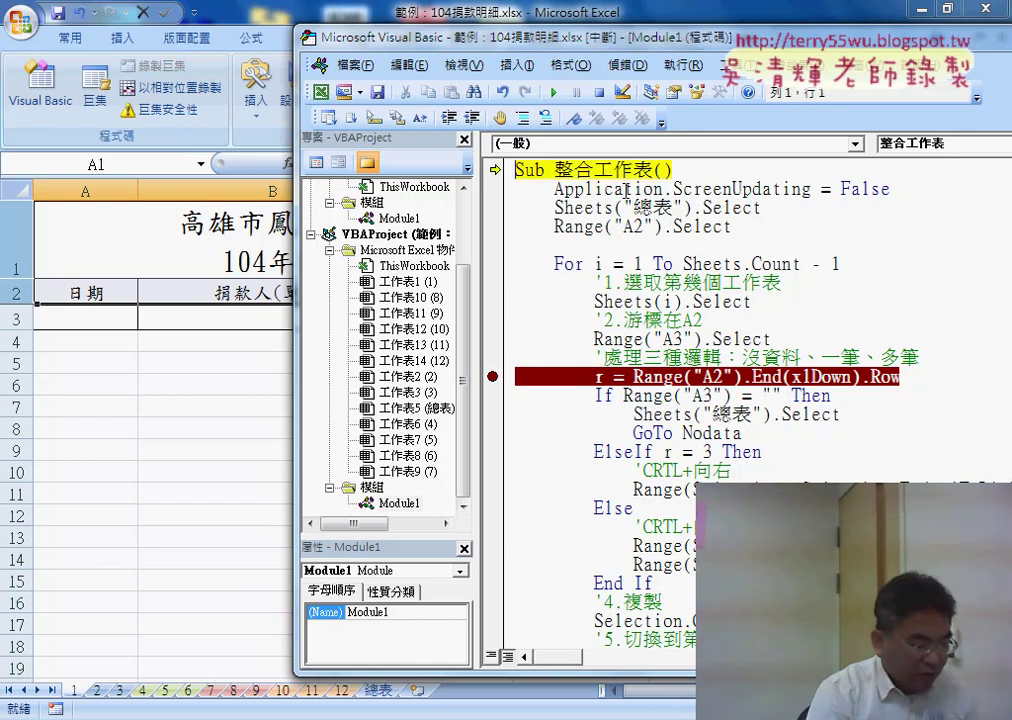
key(F8)
key(F8)
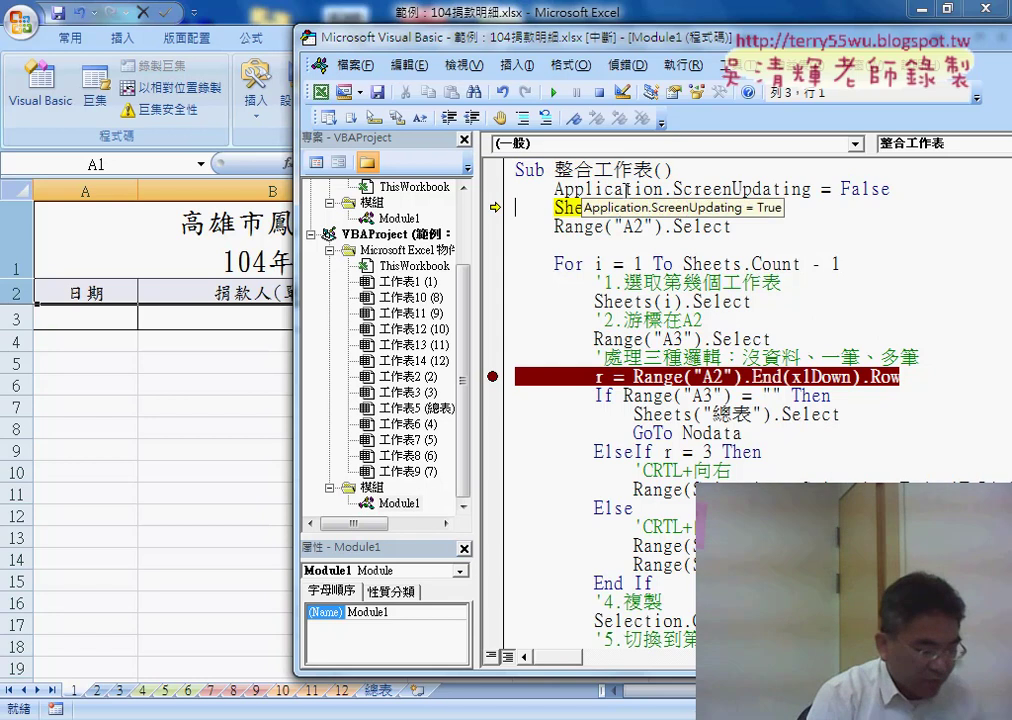
key(F8)
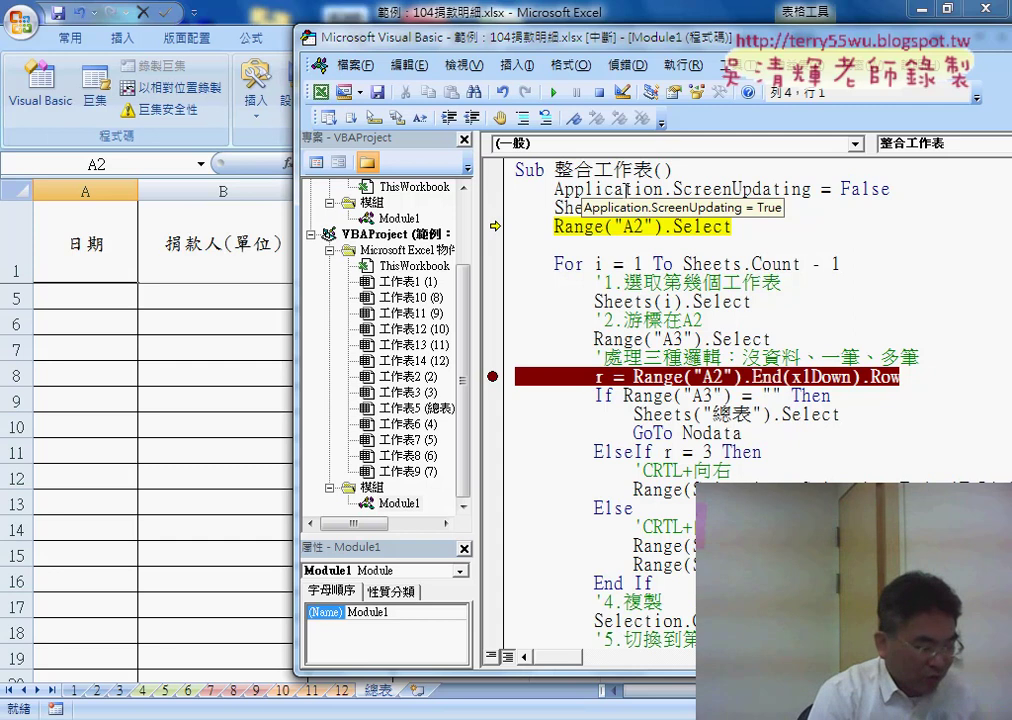
key(F8)
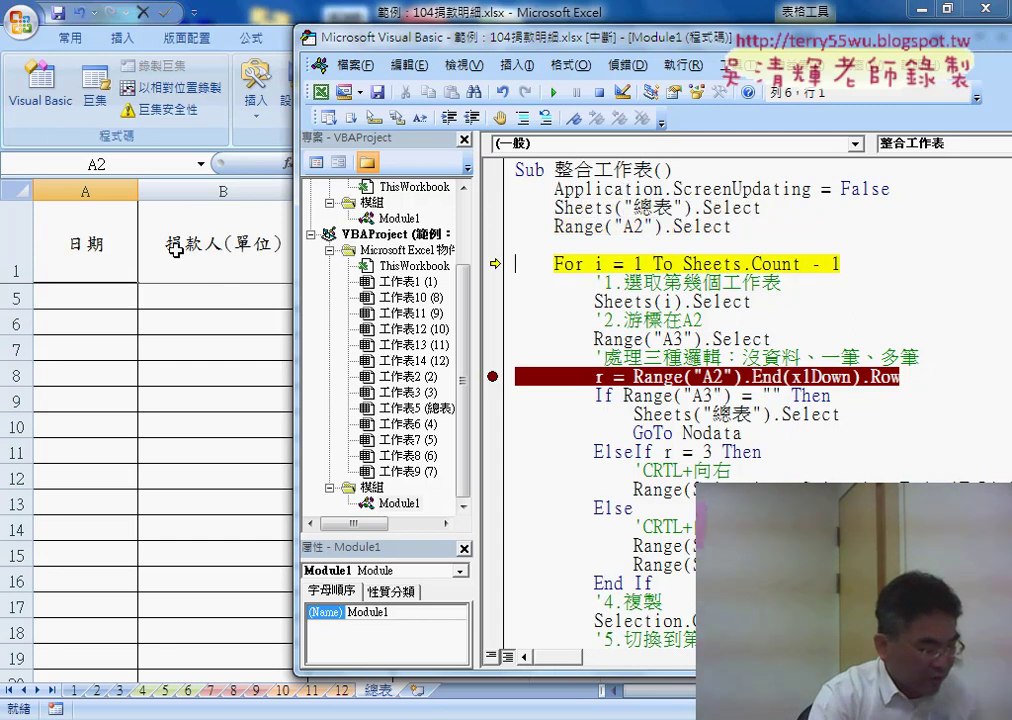
click(193, 12)
click(343, 28)
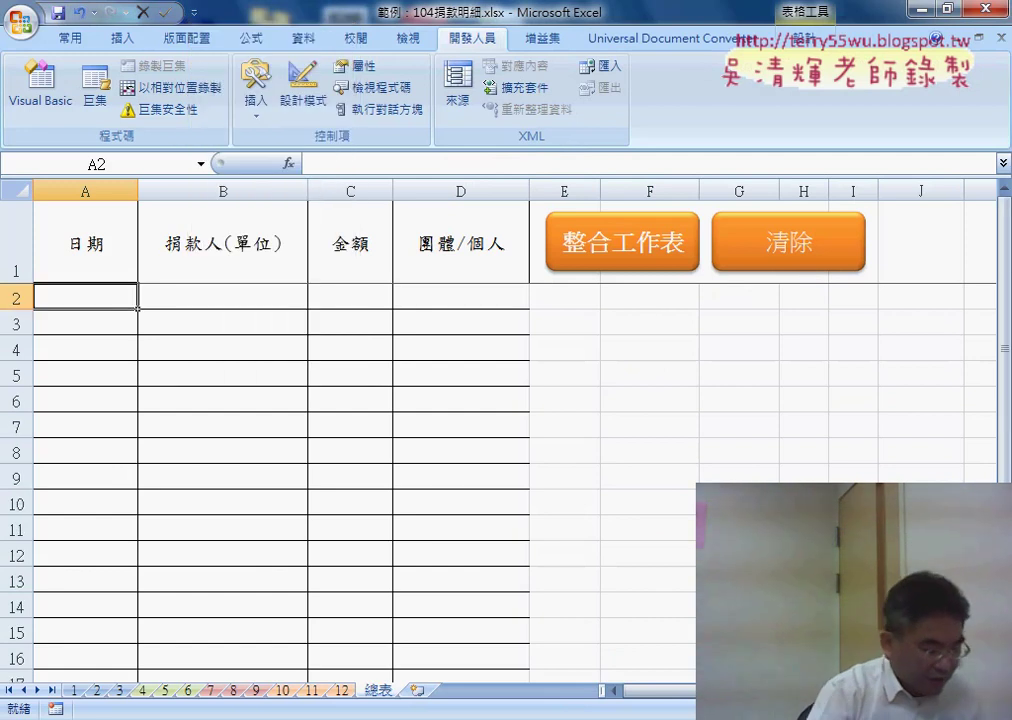
click(655, 636)
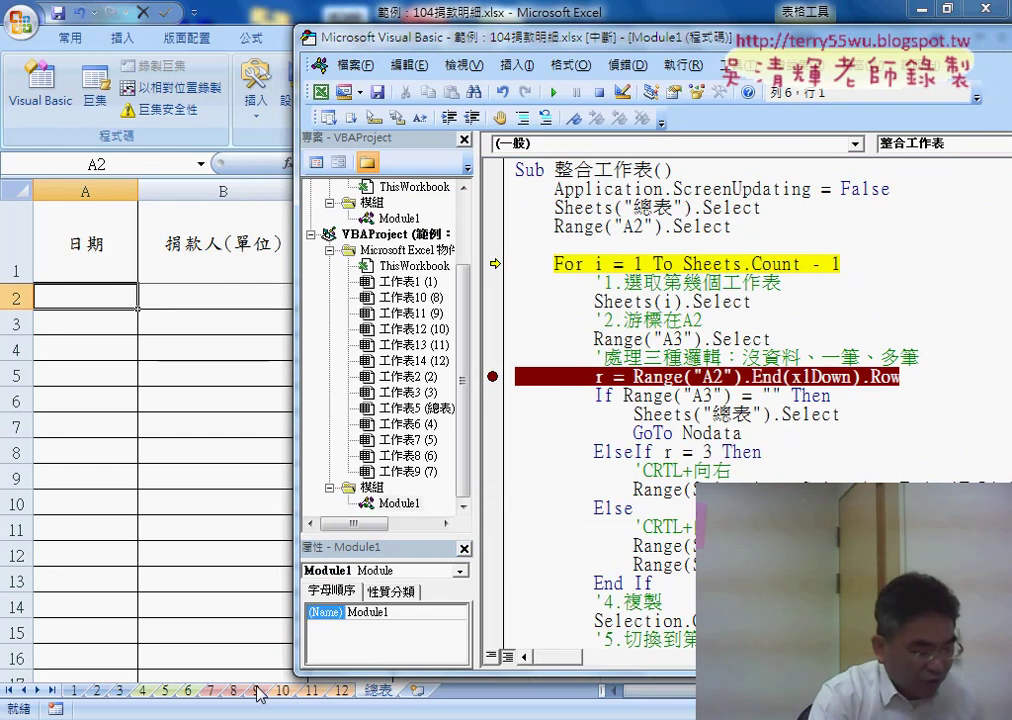
drag(352, 675, 355, 632)
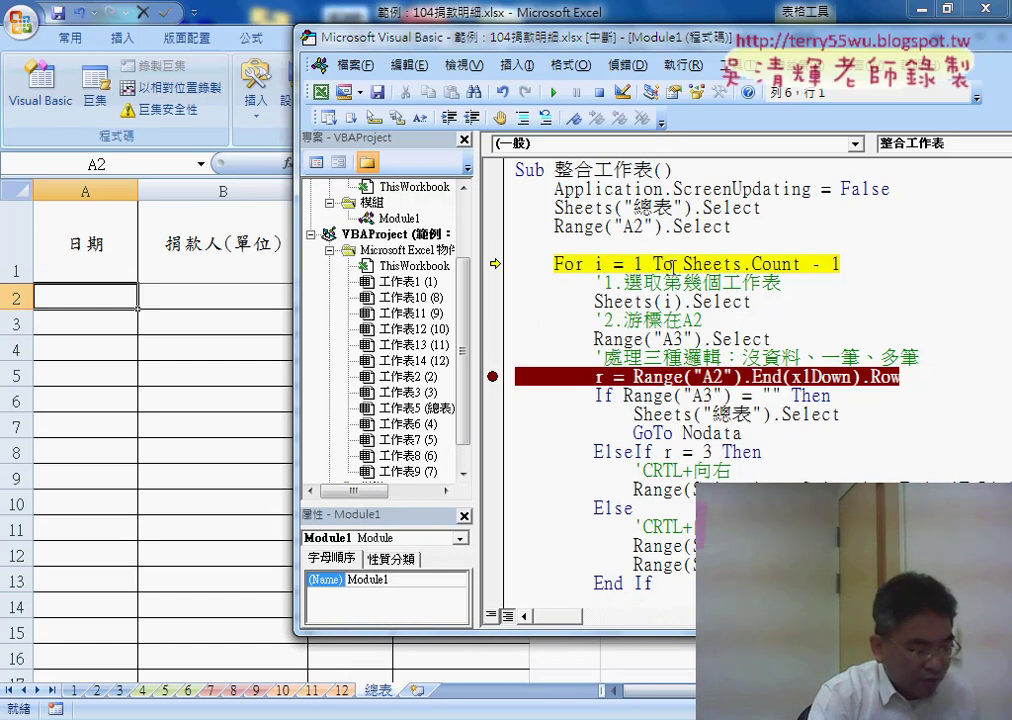
drag(842, 264, 689, 265)
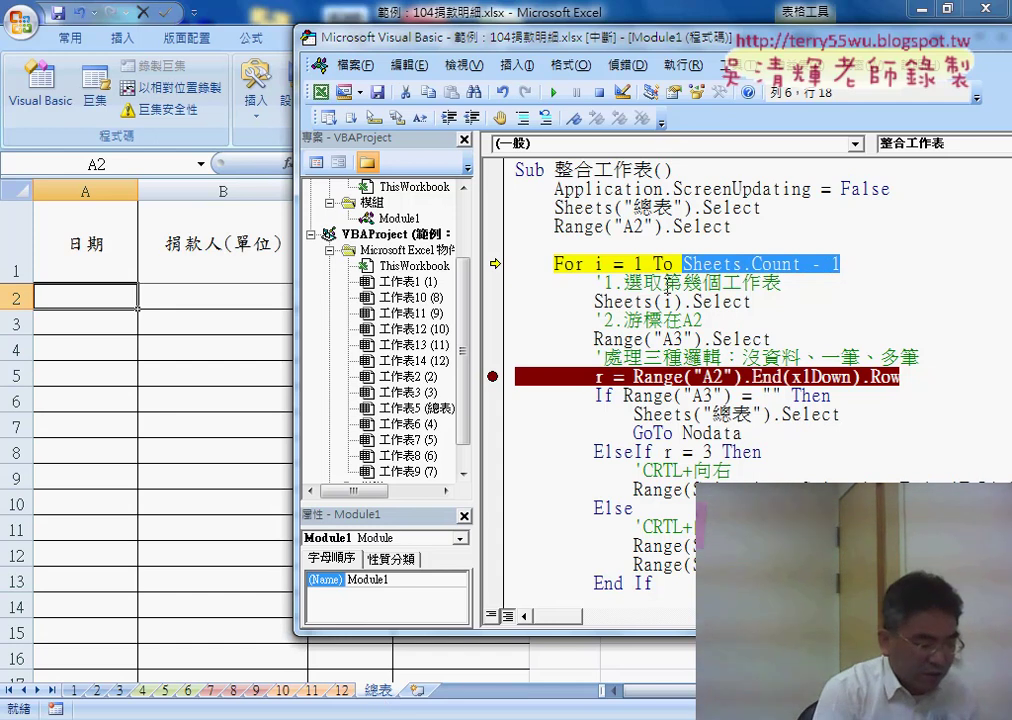
- Step through selecting sheet 1 and A3 to the If Range("A3") check, then view sheet 1
key(F8)
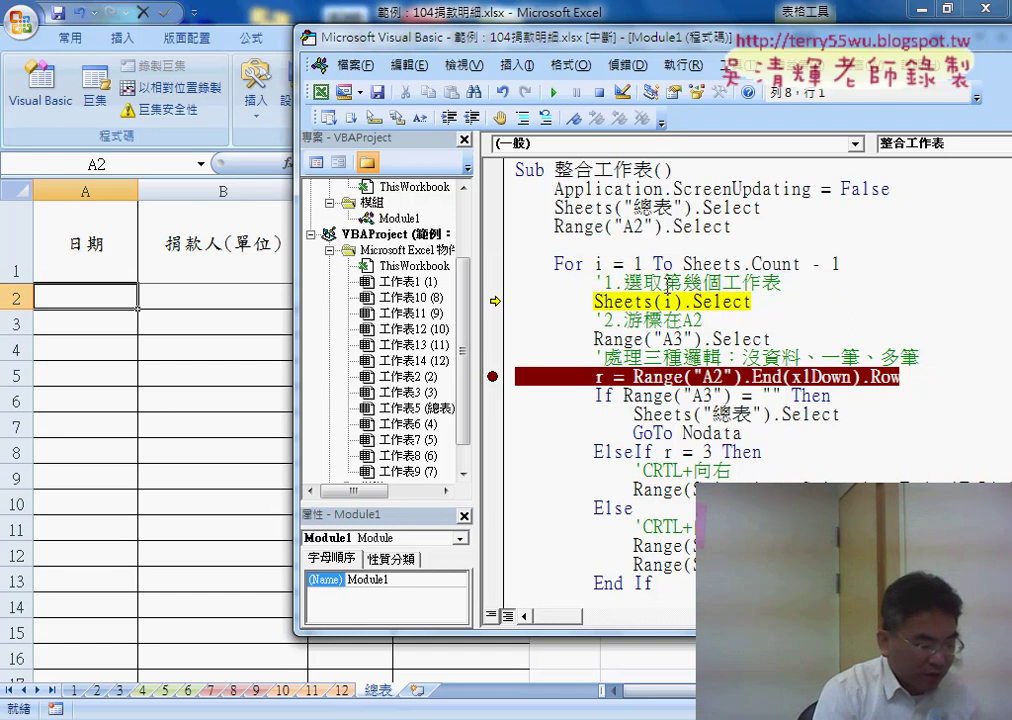
key(F8)
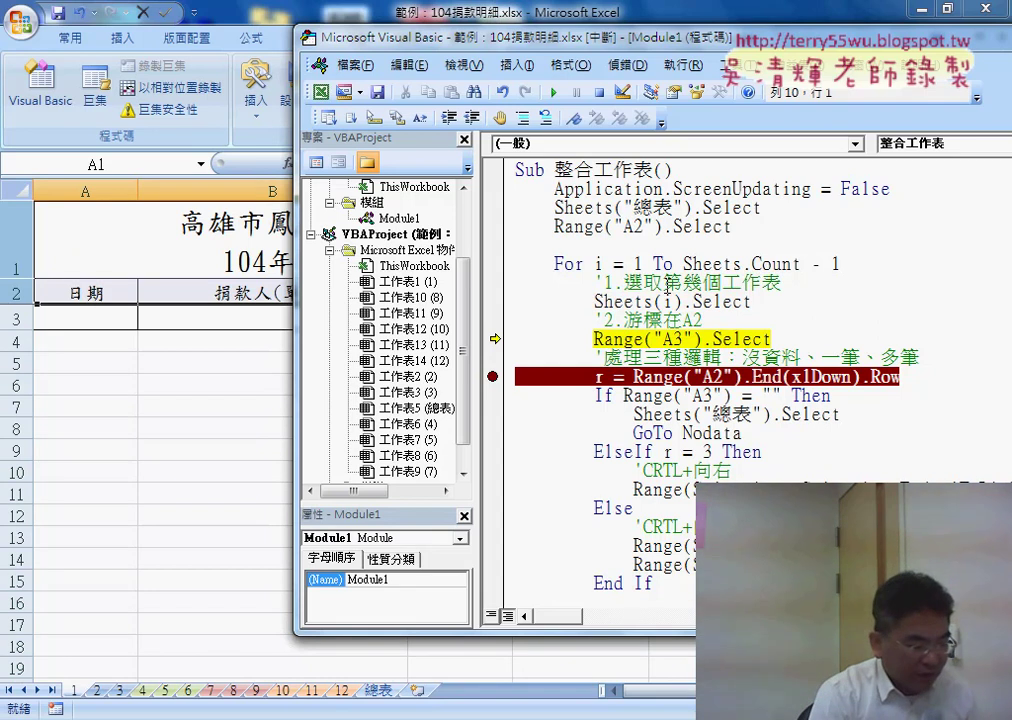
key(F8)
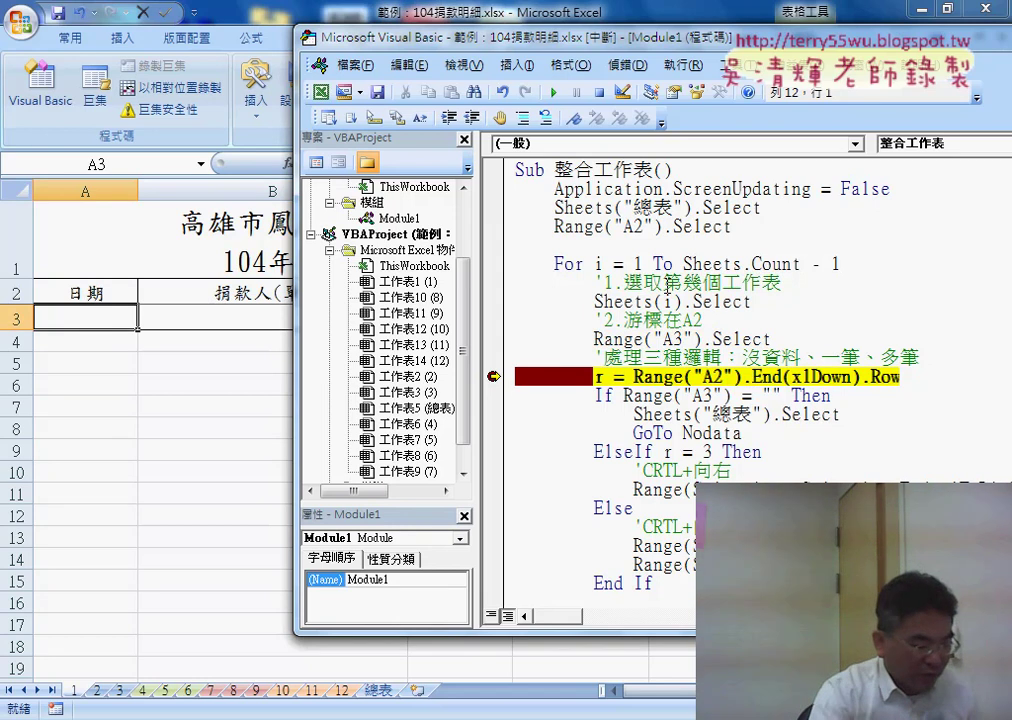
key(F8)
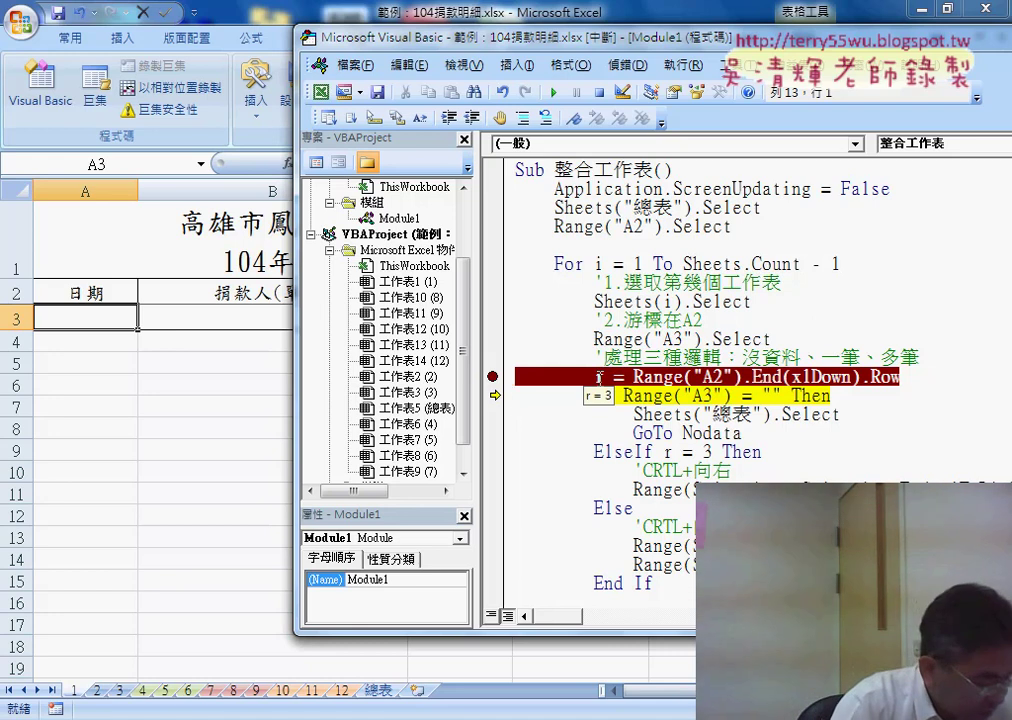
click(128, 321)
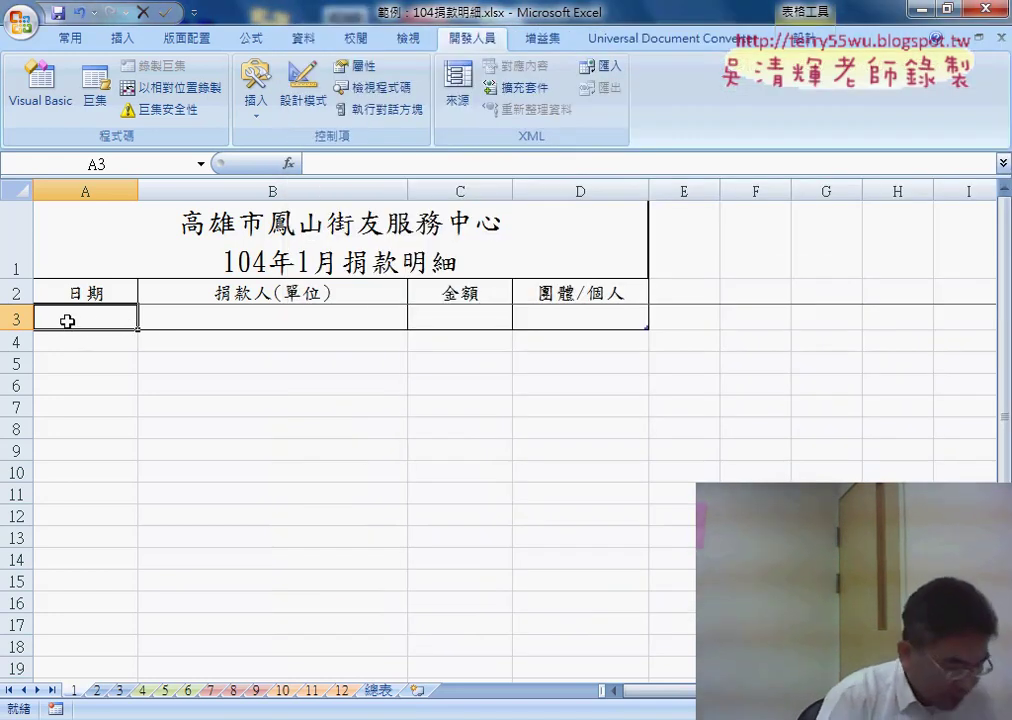
- Confirm that row 3 (A3:D3) on January sheet 1 is empty
drag(67, 321, 584, 323)
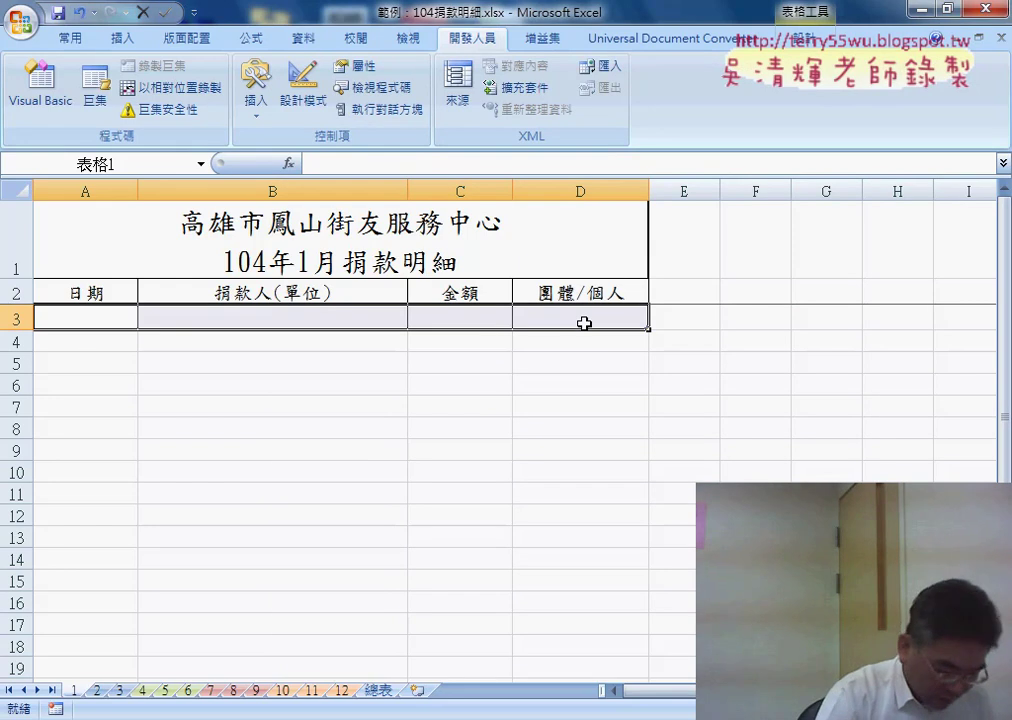
click(90, 288)
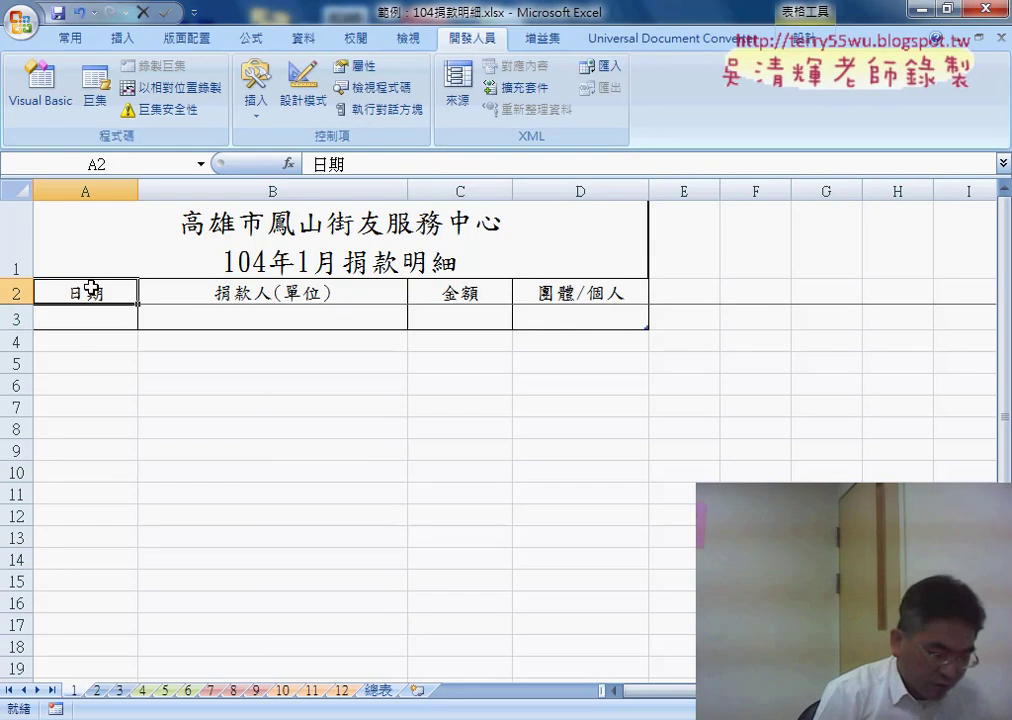
key(Return)
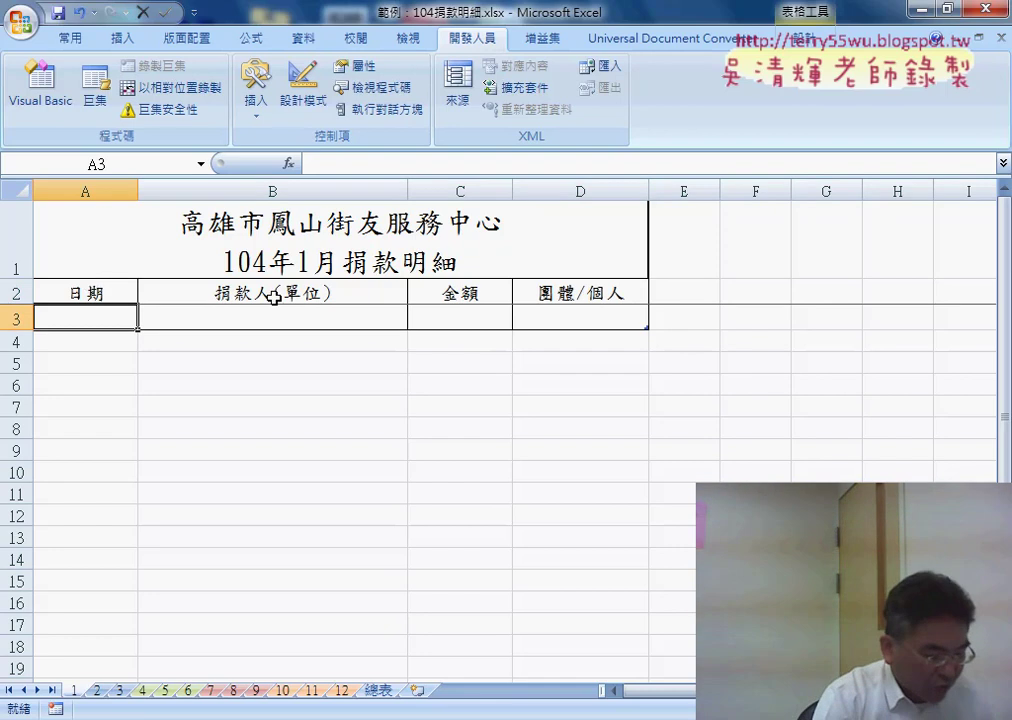
- In the VBA editor, step through the A3 test, GoTo Nodata and Next back to Sheets(i).Select
click(682, 637)
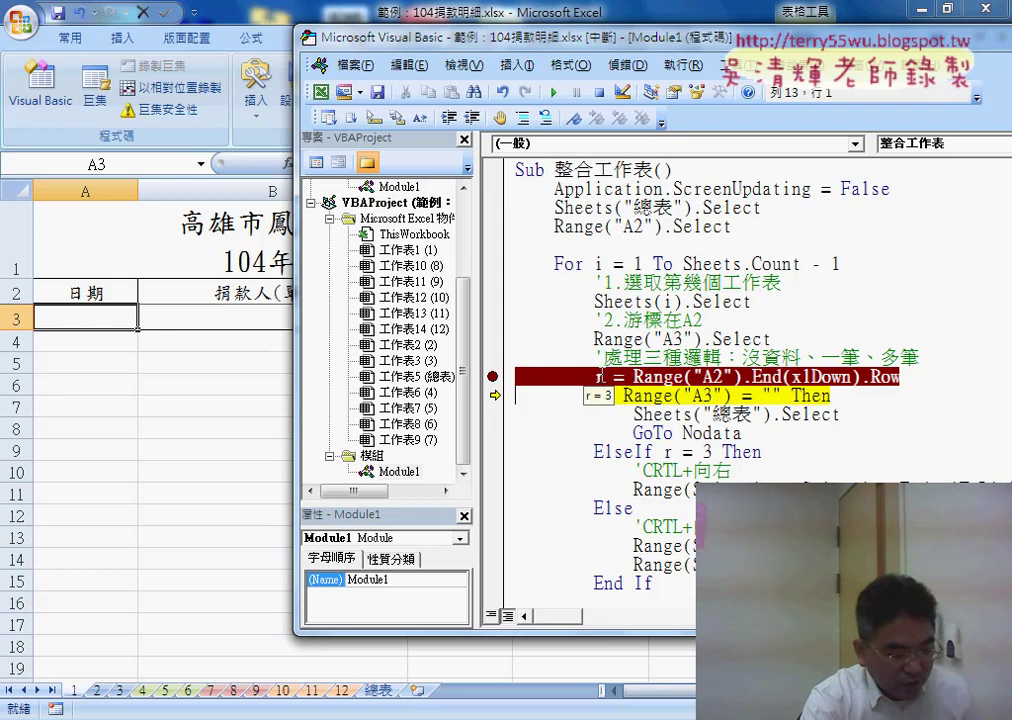
drag(623, 396, 780, 396)
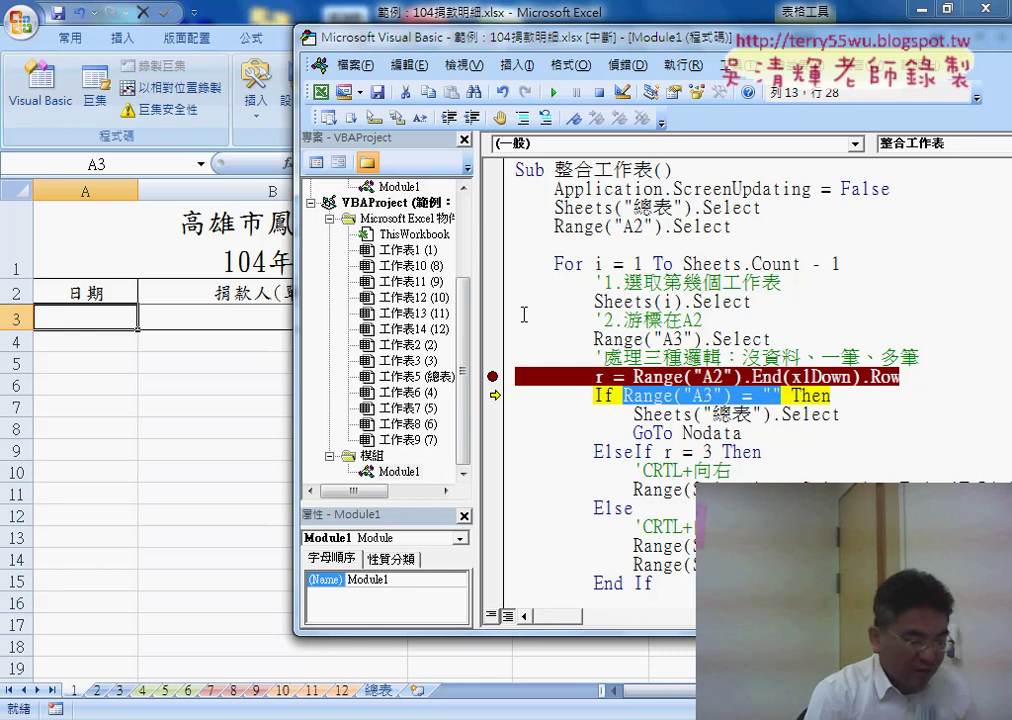
key(F8)
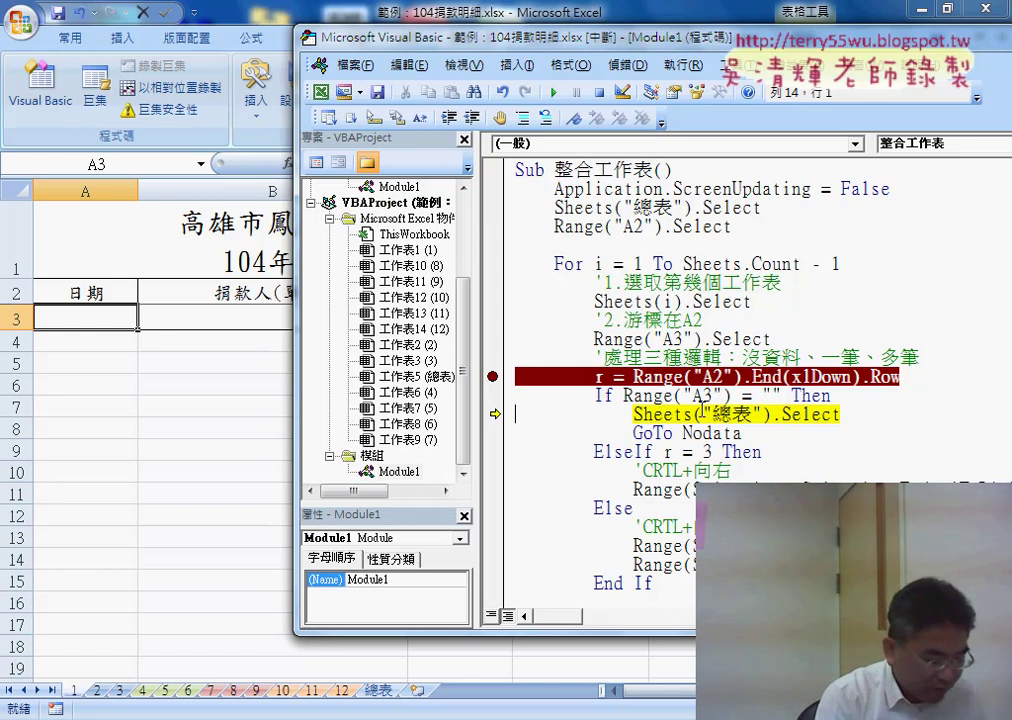
key(F8)
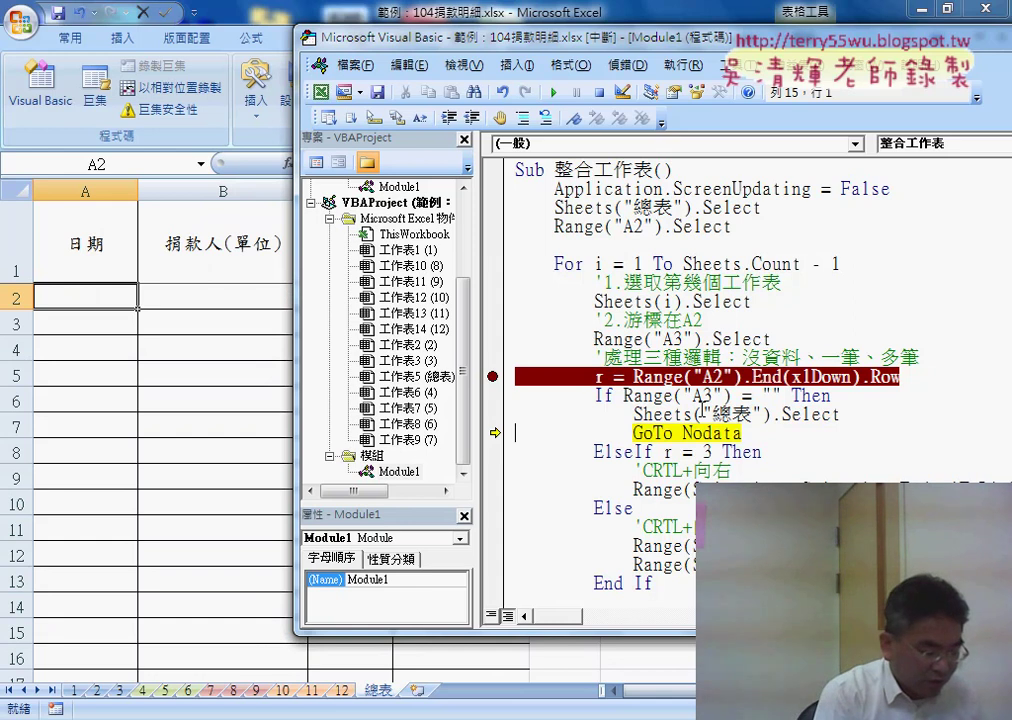
key(F8)
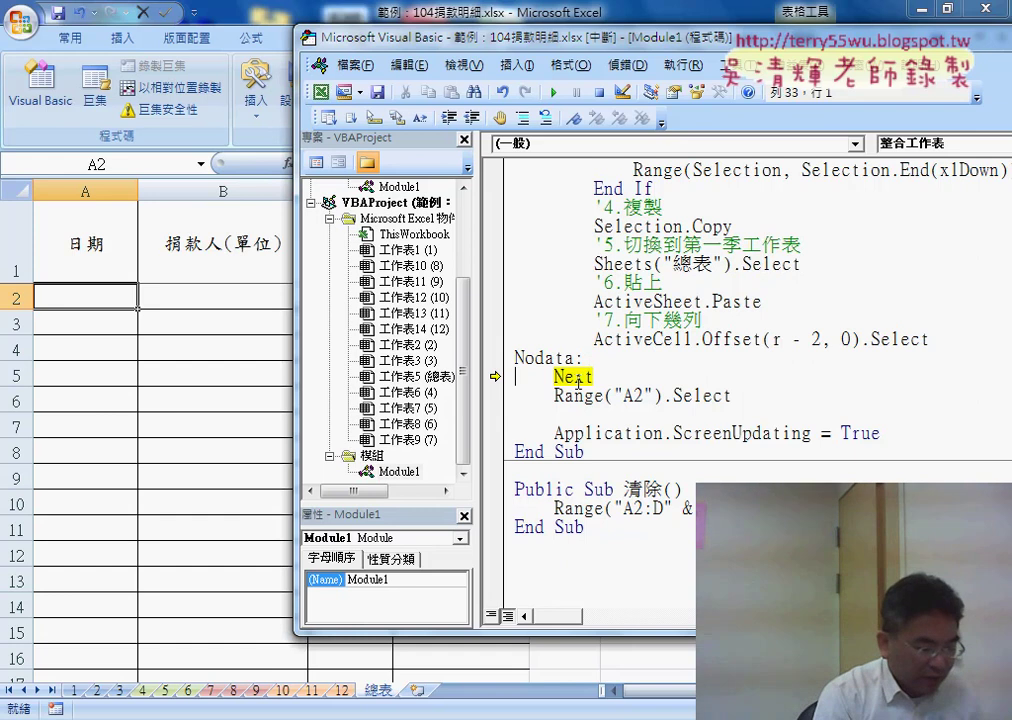
key(F8)
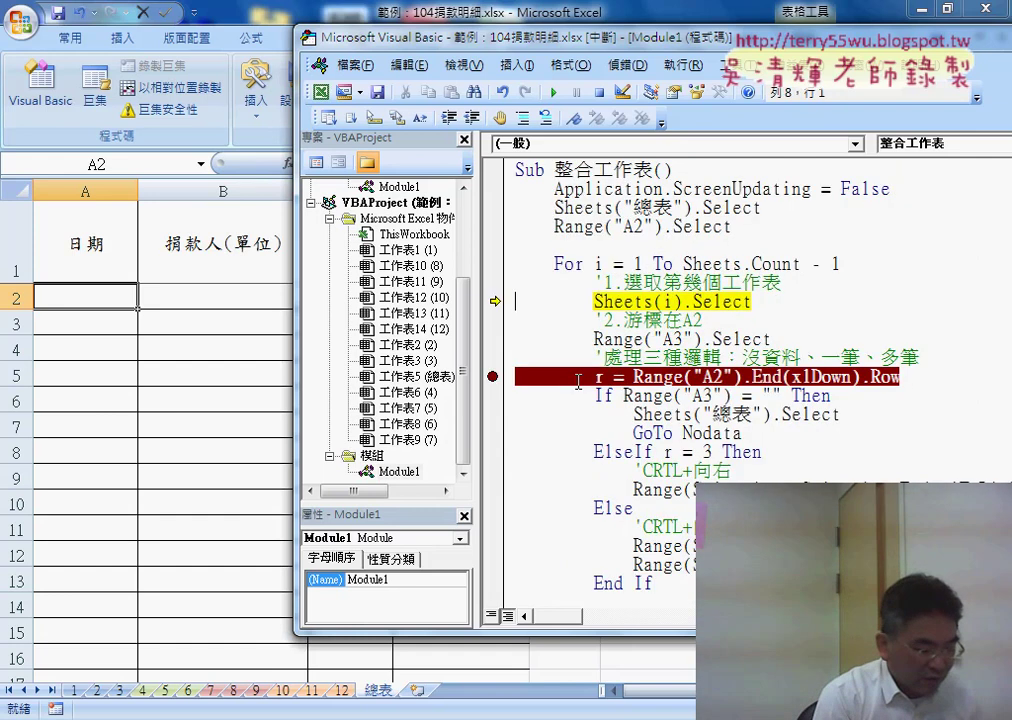
key(F8)
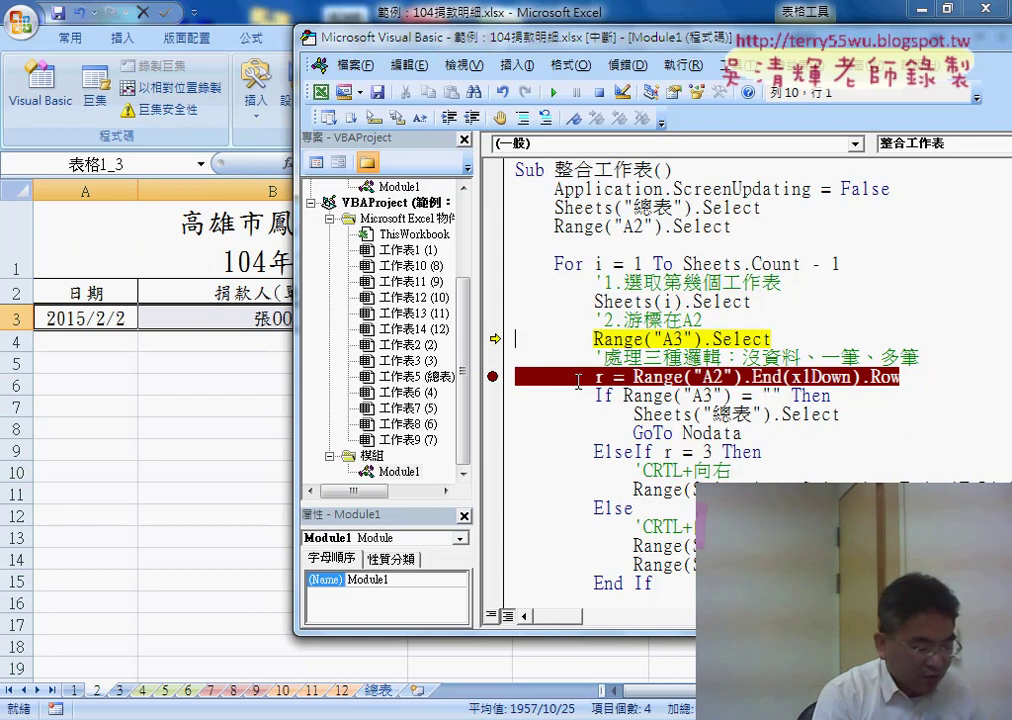
key(F8)
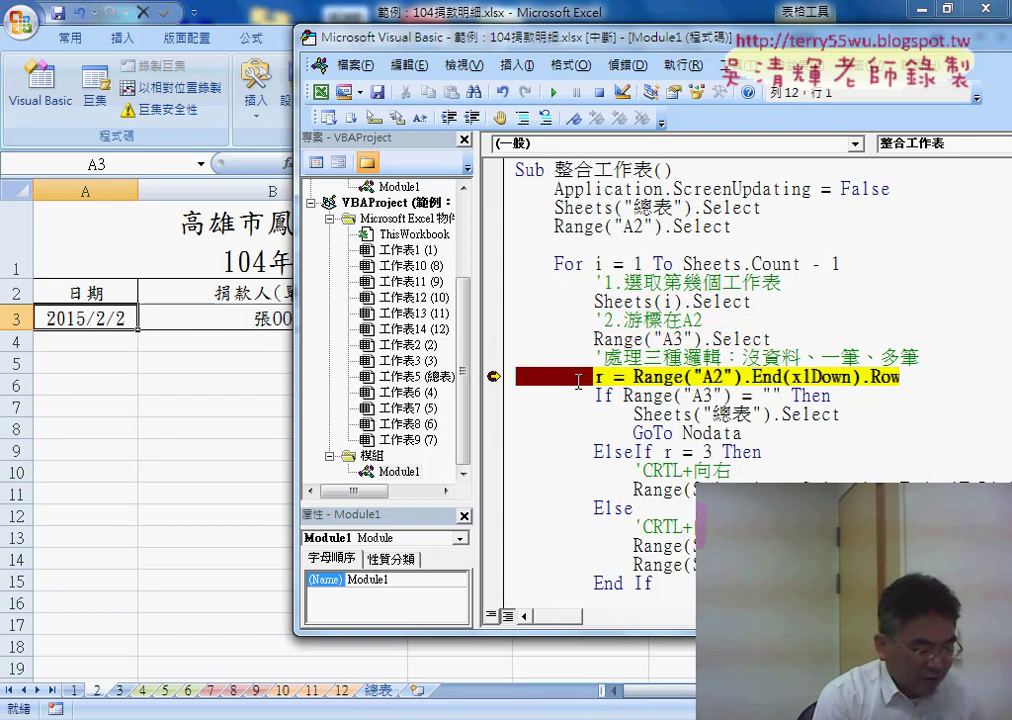
key(F8)
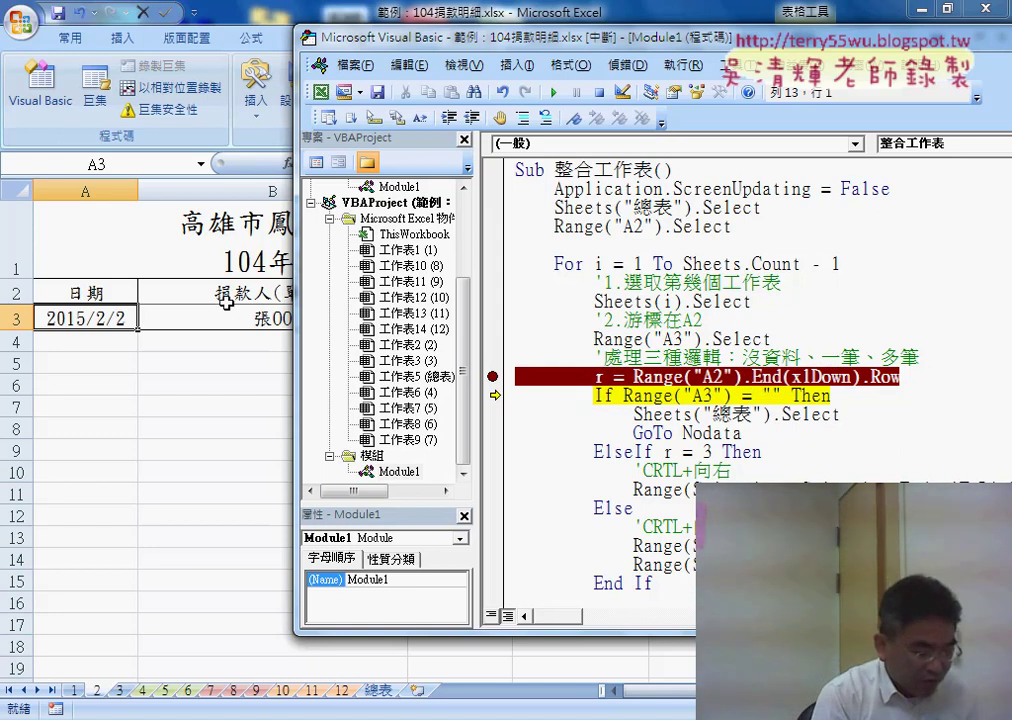
key(F8)
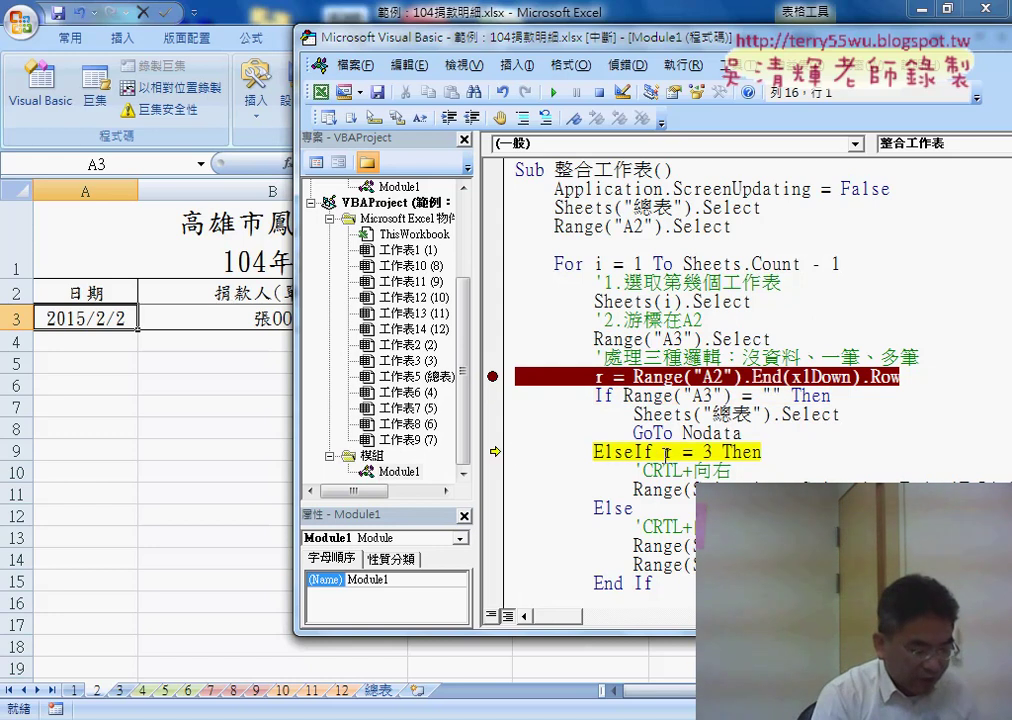
key(F8)
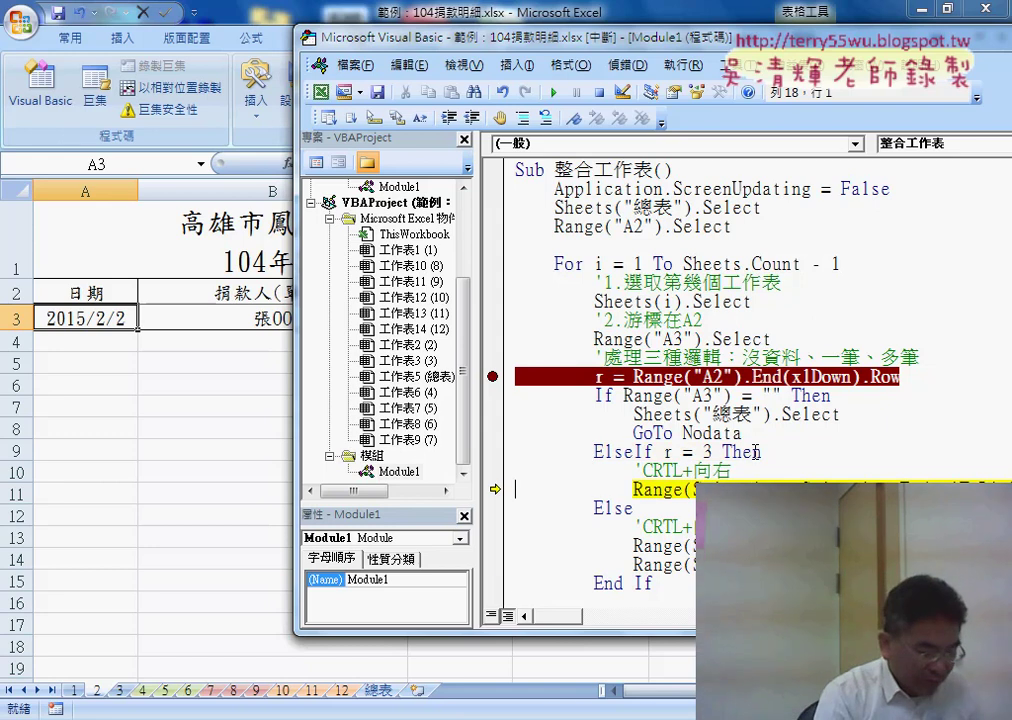
key(F8)
key(F8)
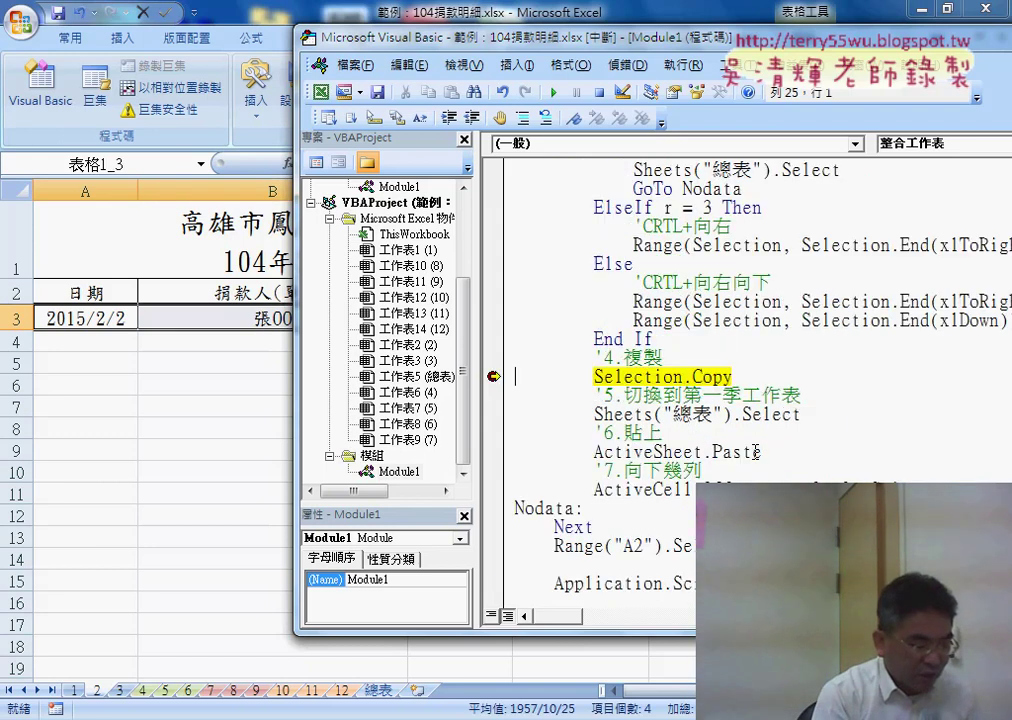
key(F8)
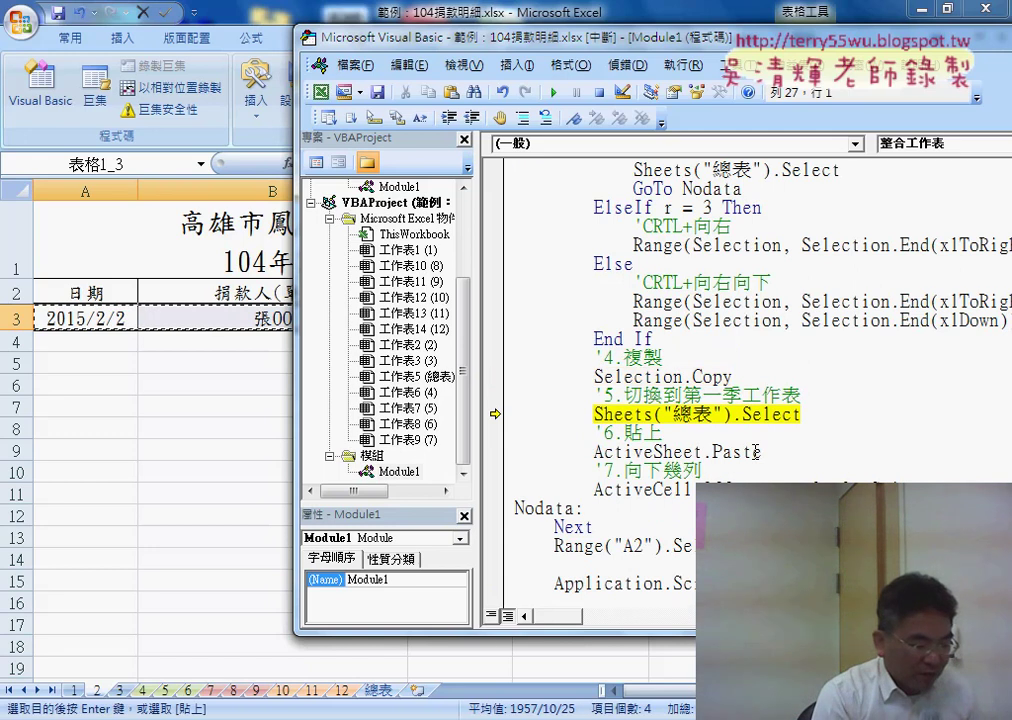
key(F8)
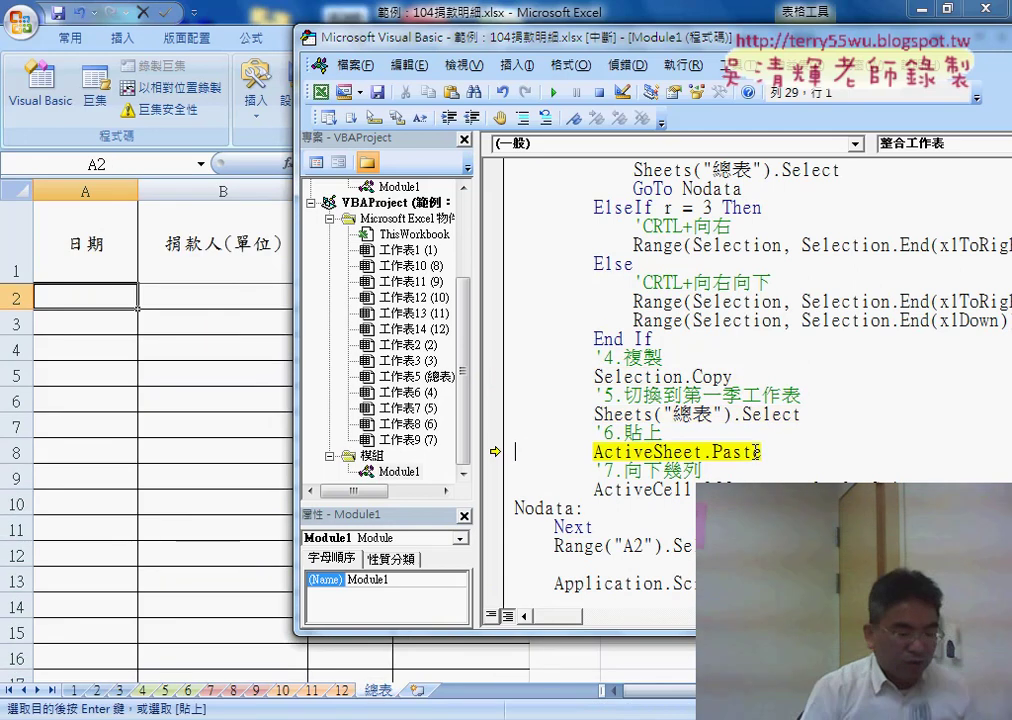
key(F8)
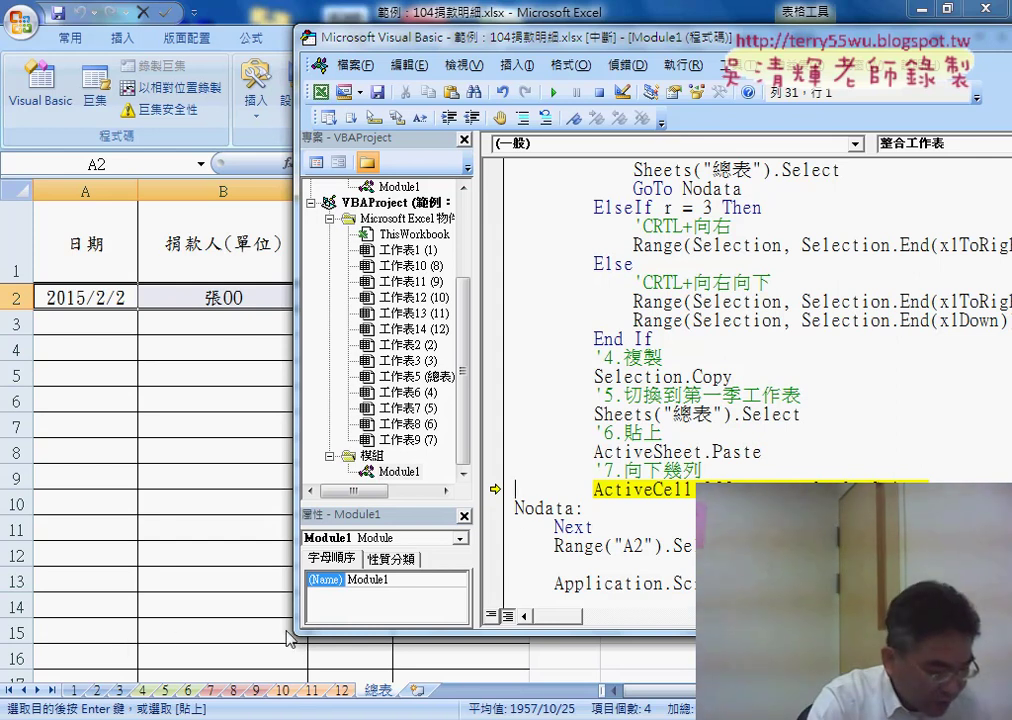
drag(464, 390, 472, 313)
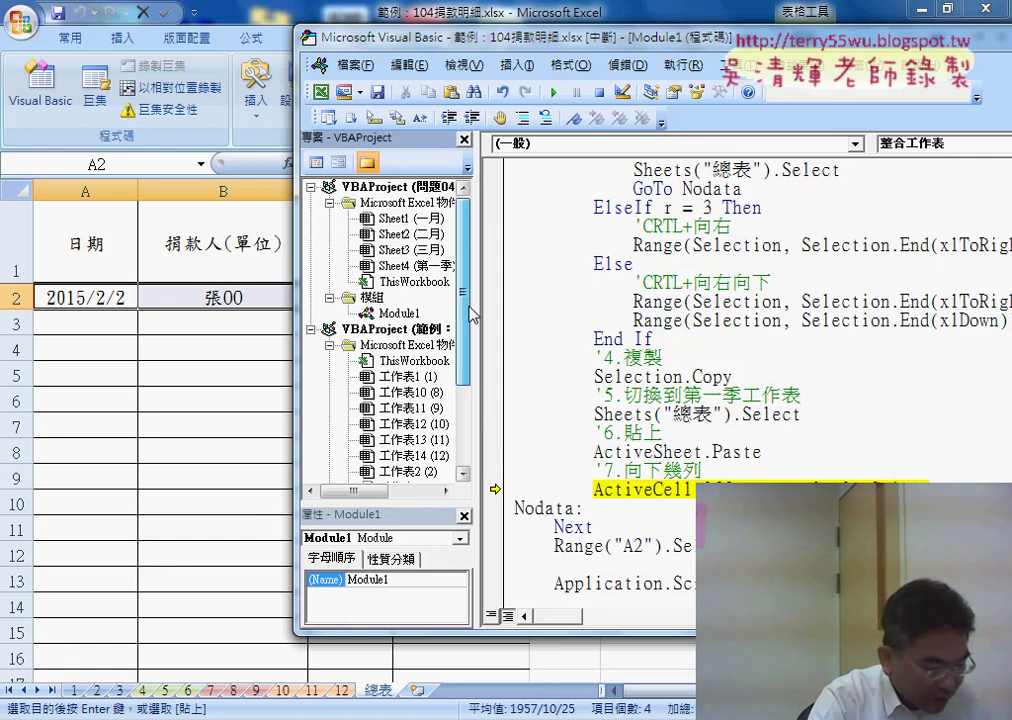
double_click(398, 313)
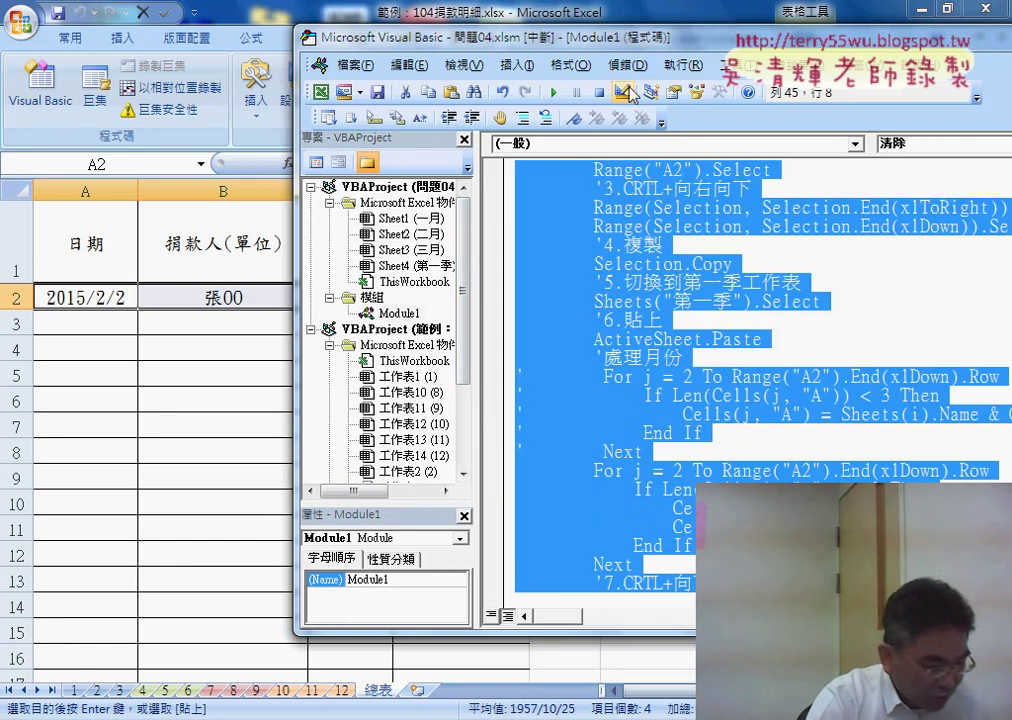
drag(612, 40, 368, 28)
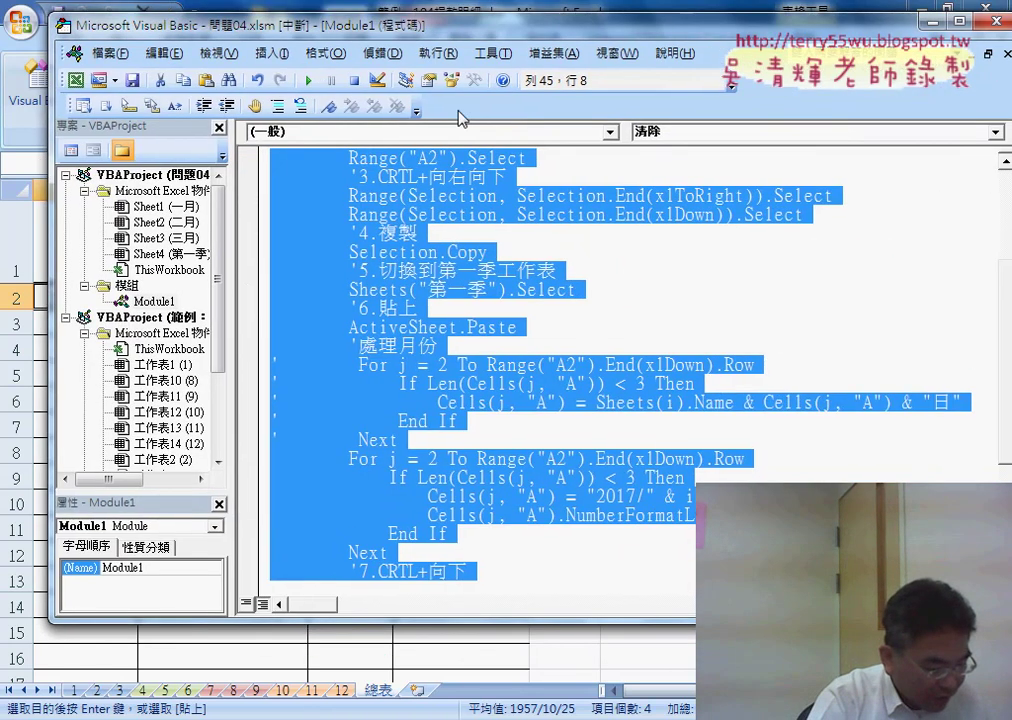
scroll(595, 395, down, 4)
scroll(590, 395, down, 1)
click(587, 383)
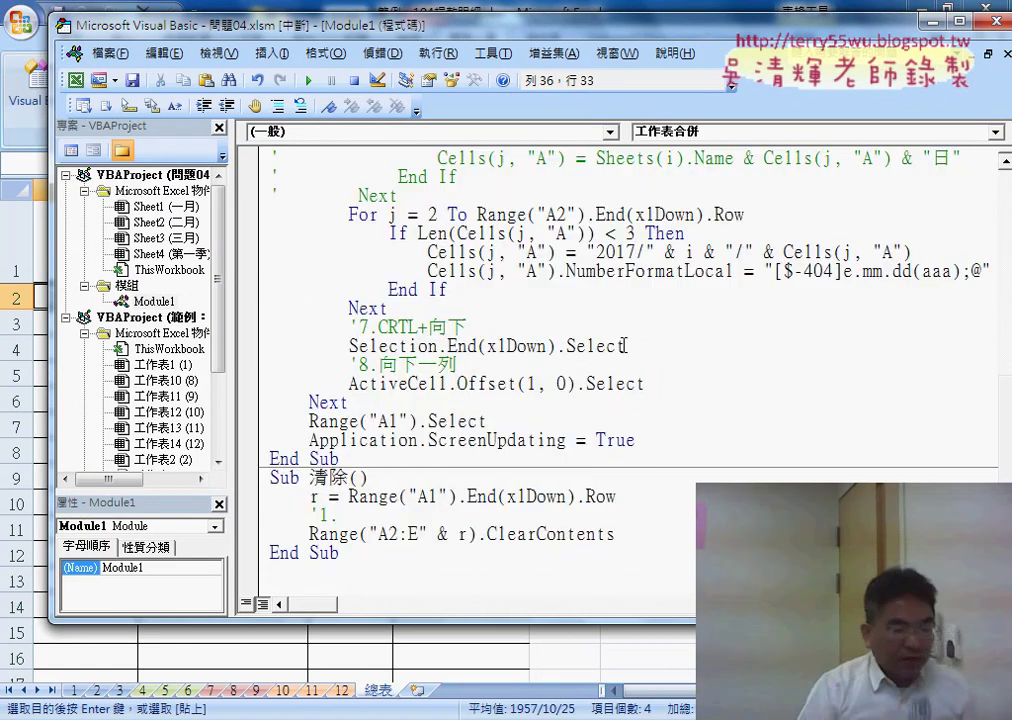
drag(625, 346, 272, 327)
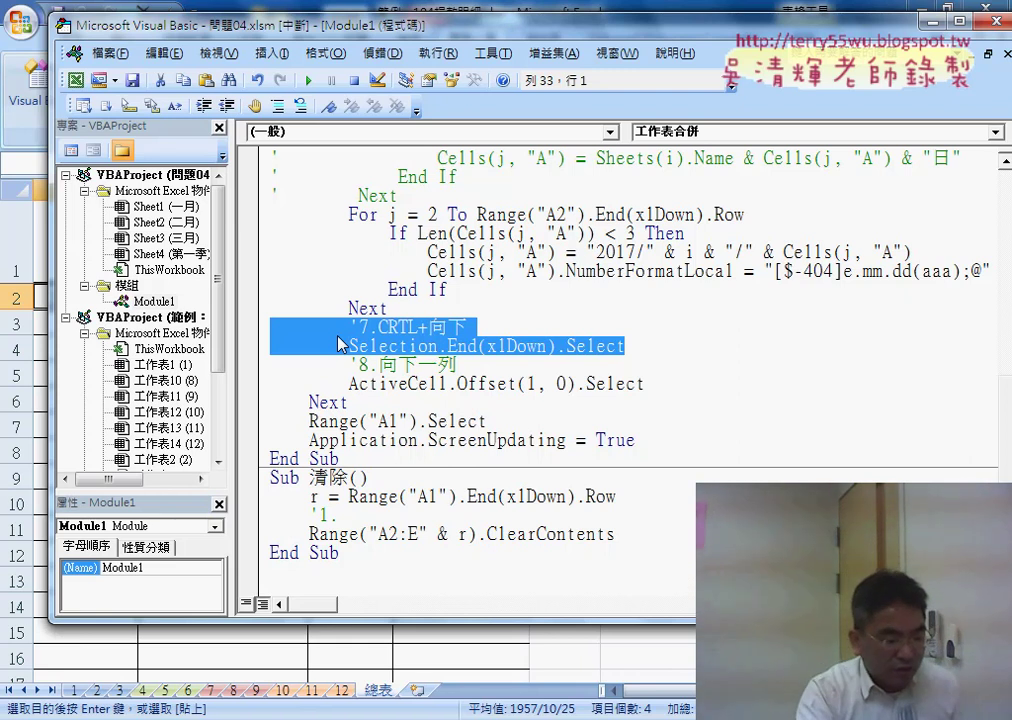
double_click(531, 384)
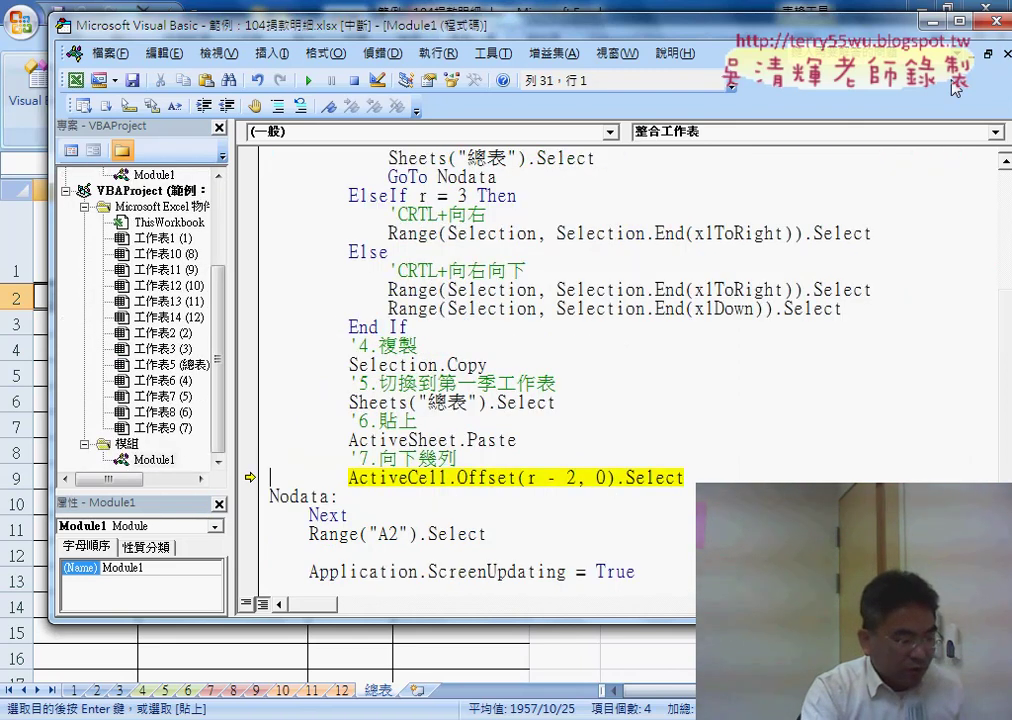
- Step past the Offset line and Next so sheet 3 becomes active with A3 selected
drag(534, 37, 806, 40)
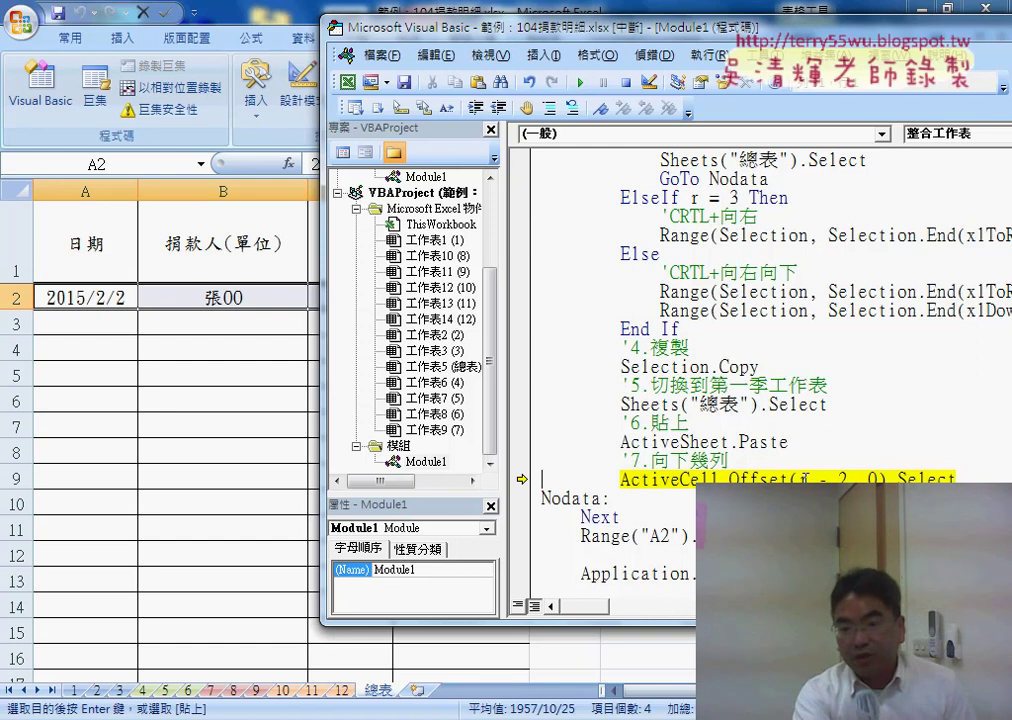
drag(729, 479, 789, 479)
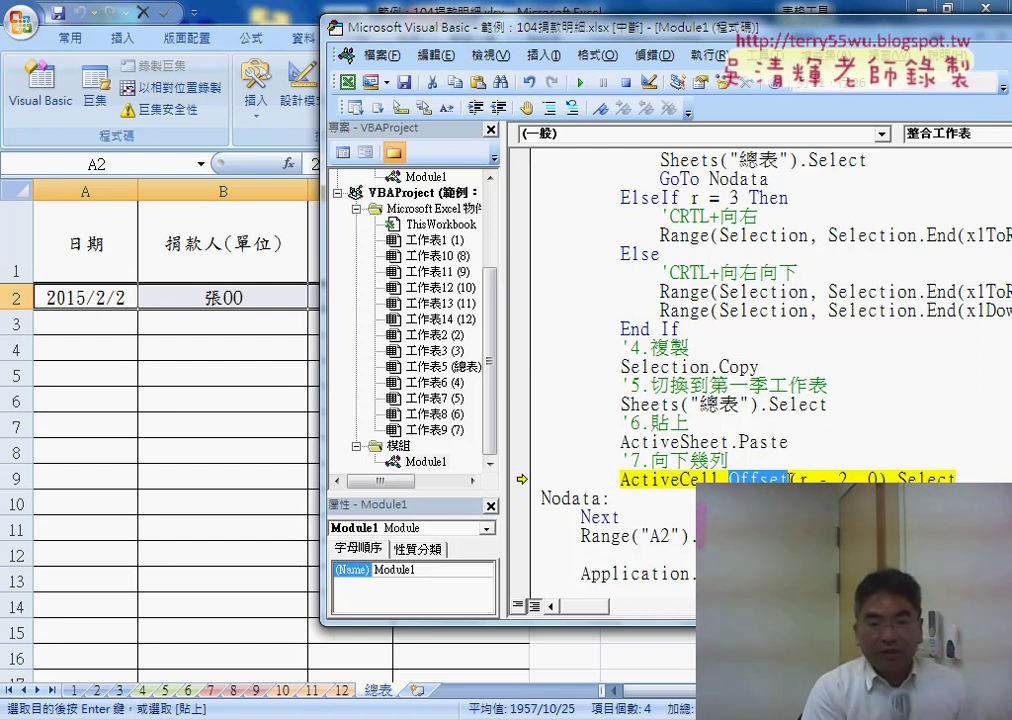
key(F8)
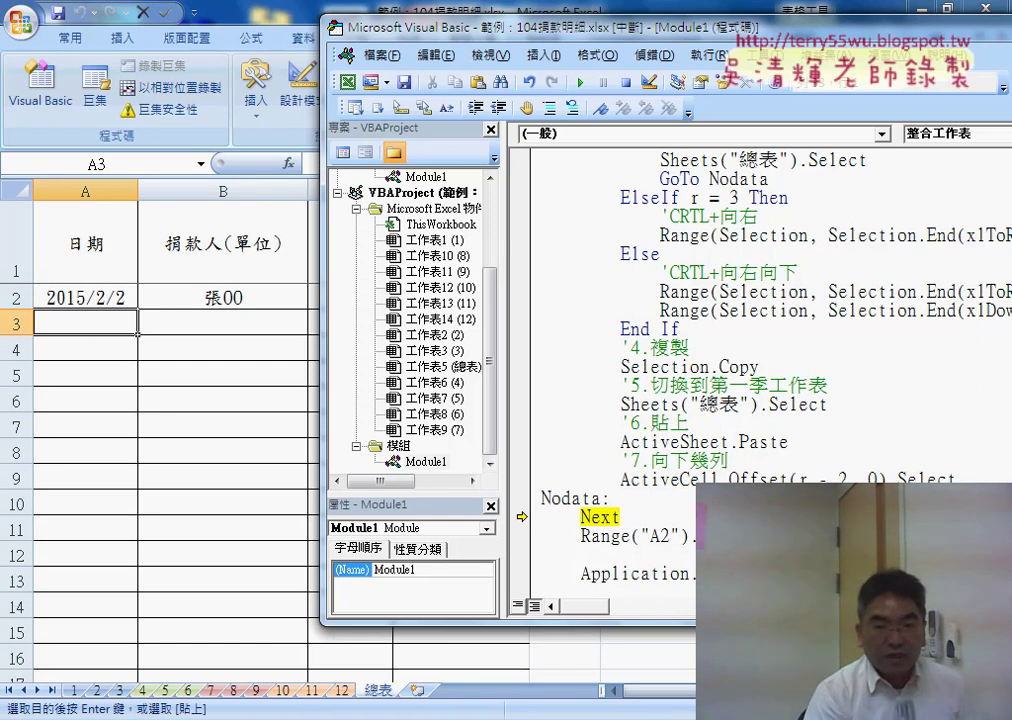
key(F8)
key(F8)
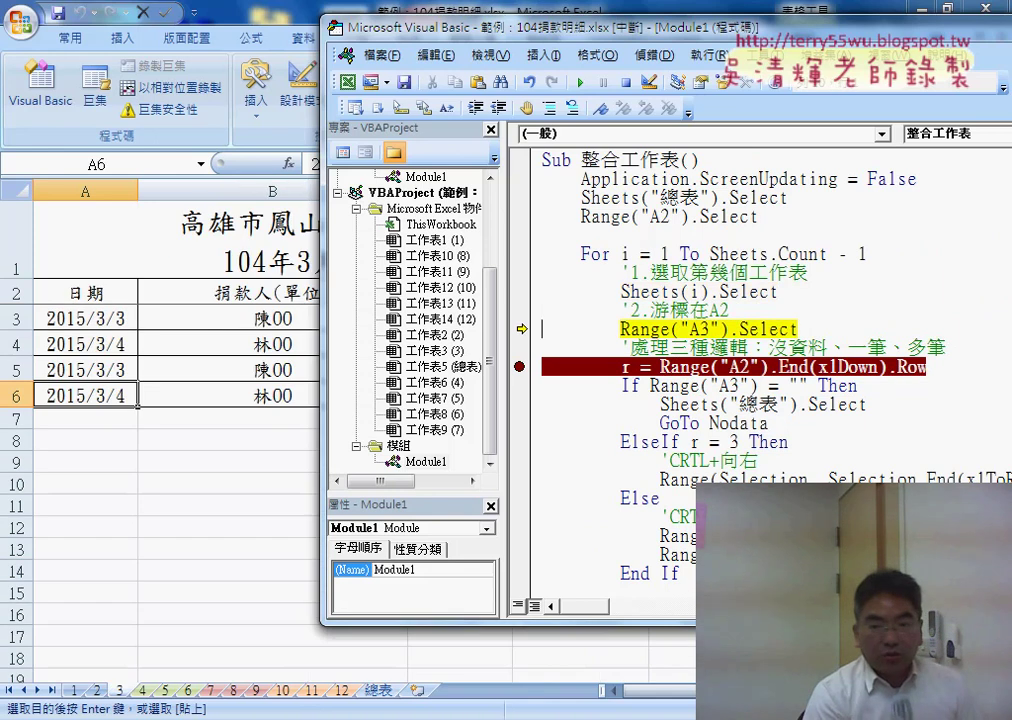
key(F8)
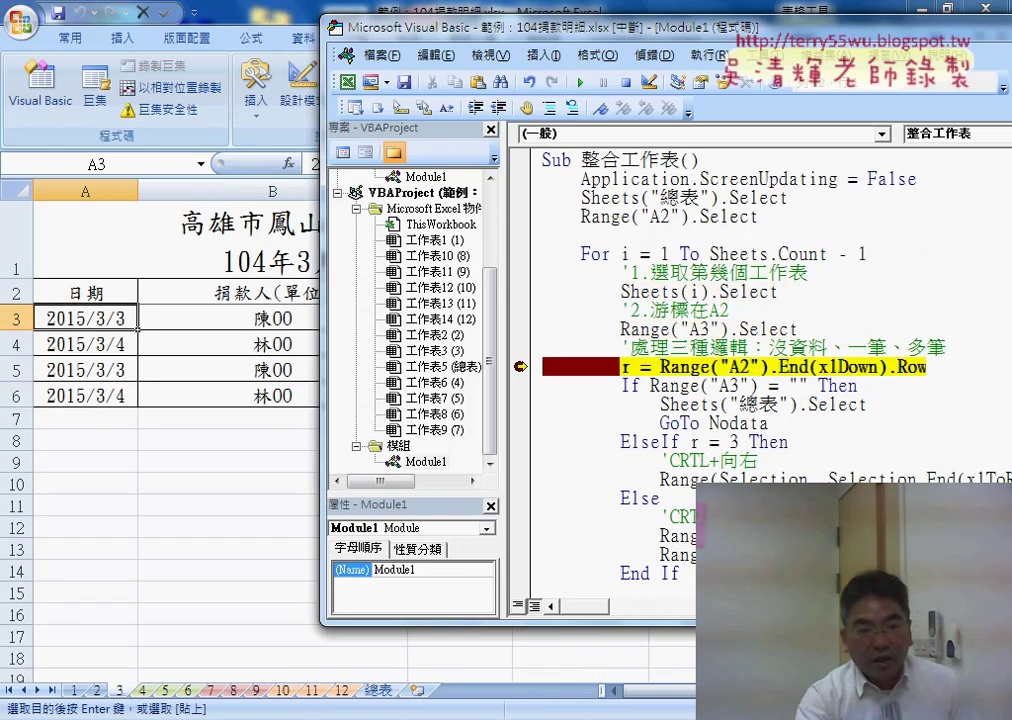
key(F8)
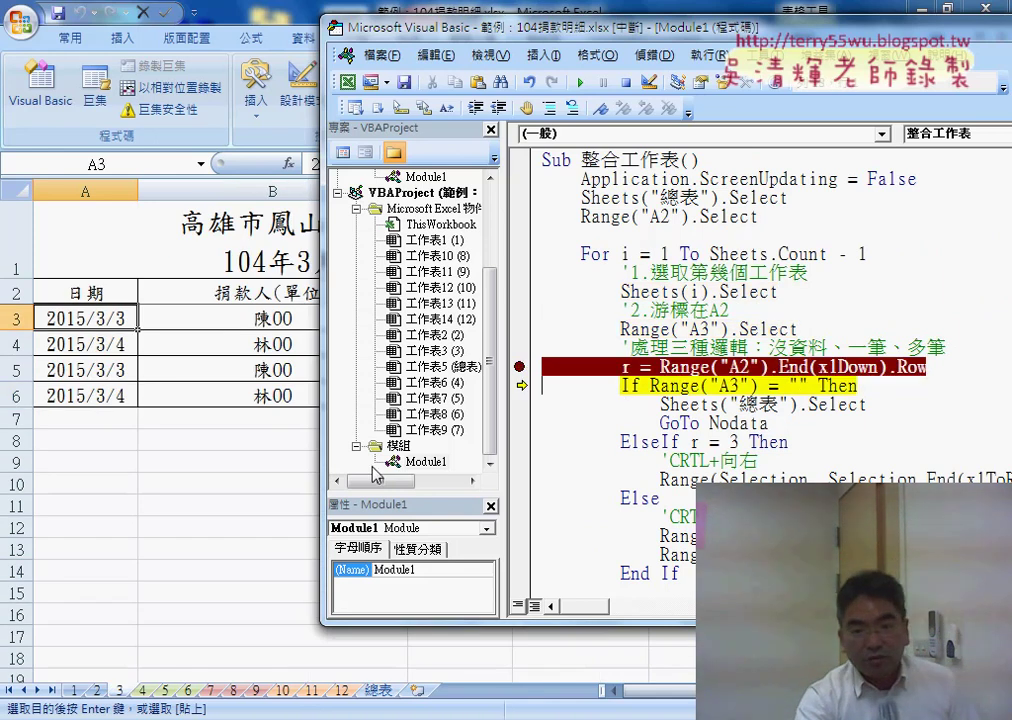
mouse_move(626, 368)
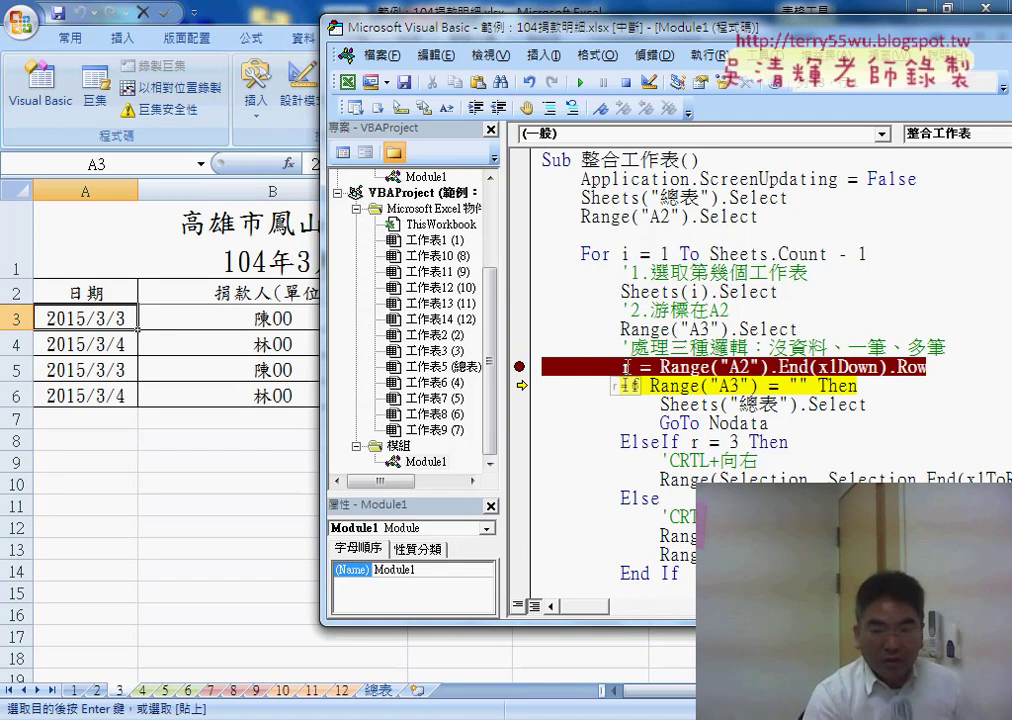
- Step through sheet 3's checks, copy March rows into 總表, and advance to sheet 4
key(F8)
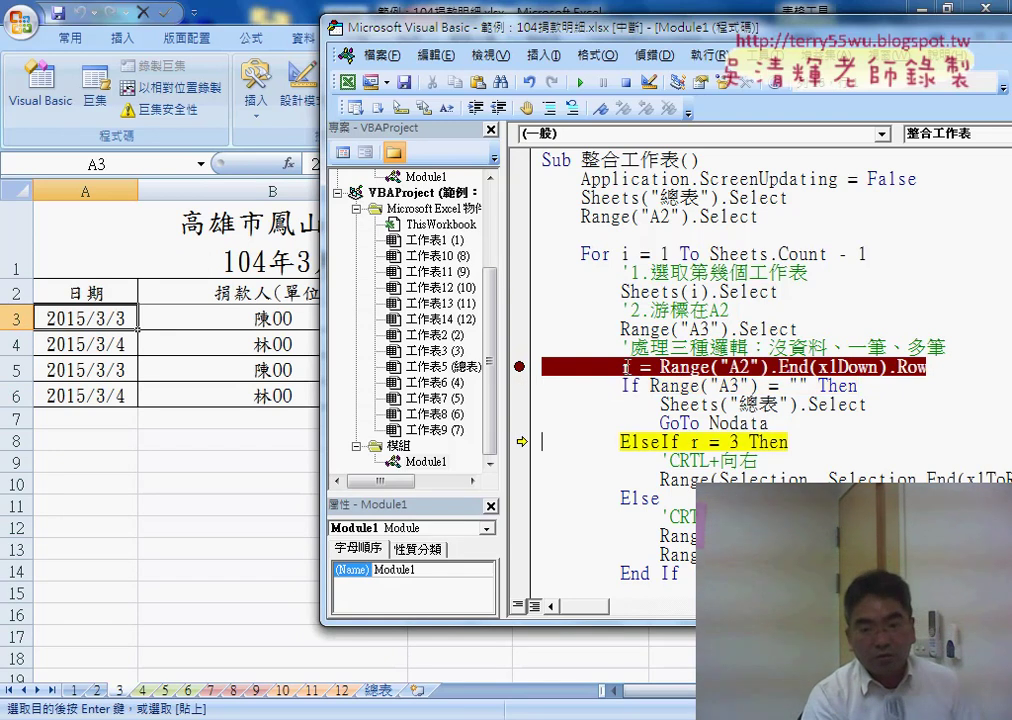
key(F8)
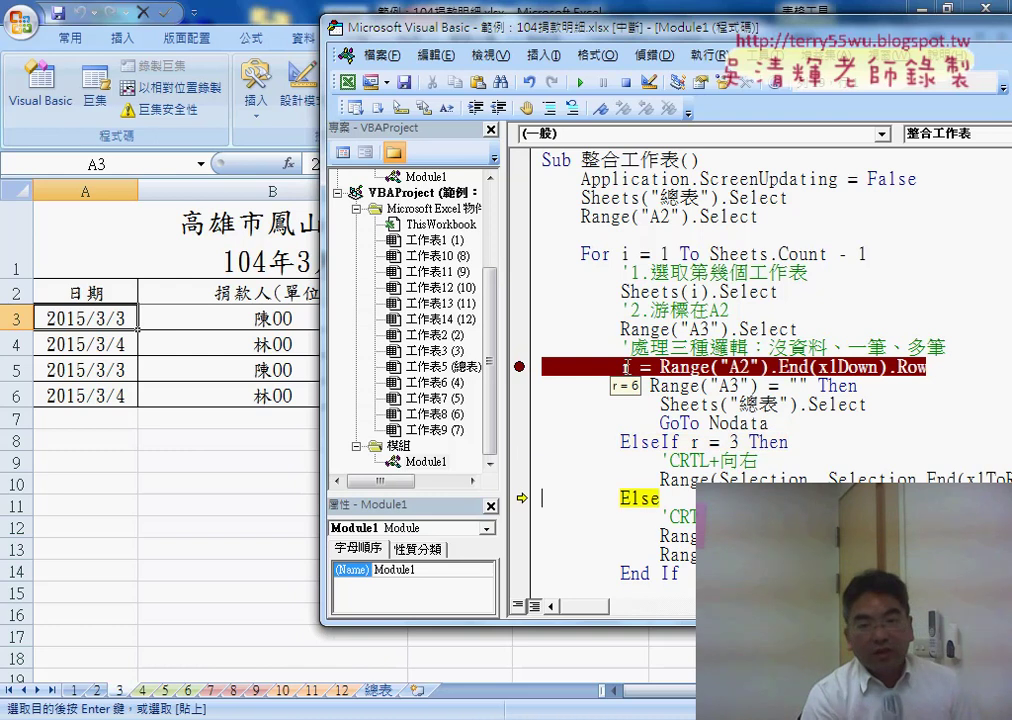
key(F8)
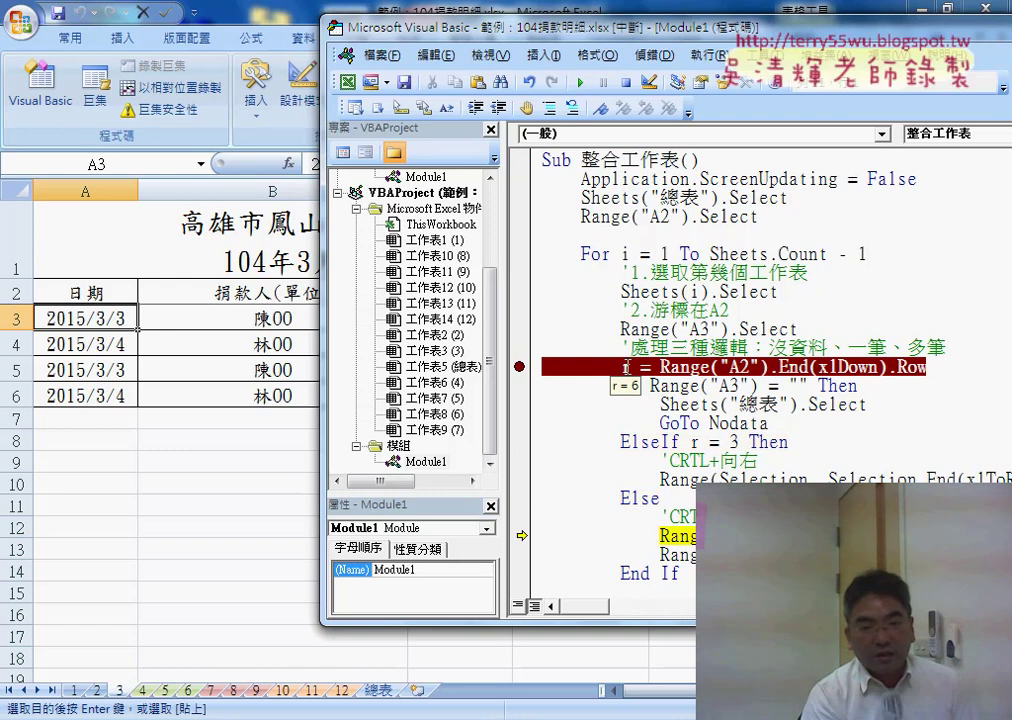
key(F8)
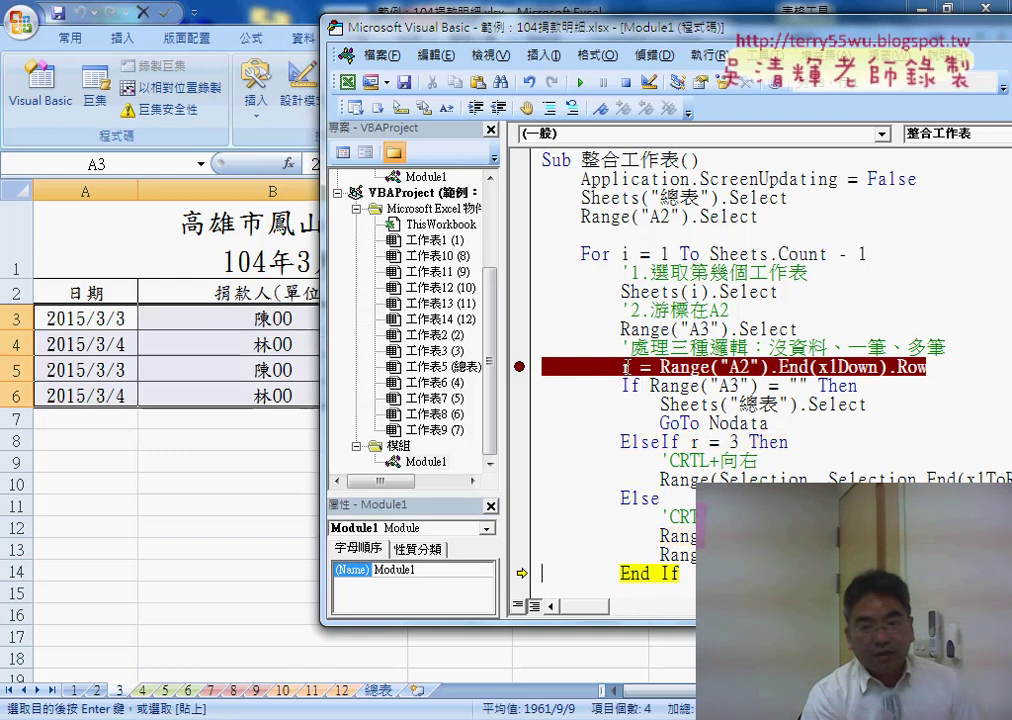
key(F8)
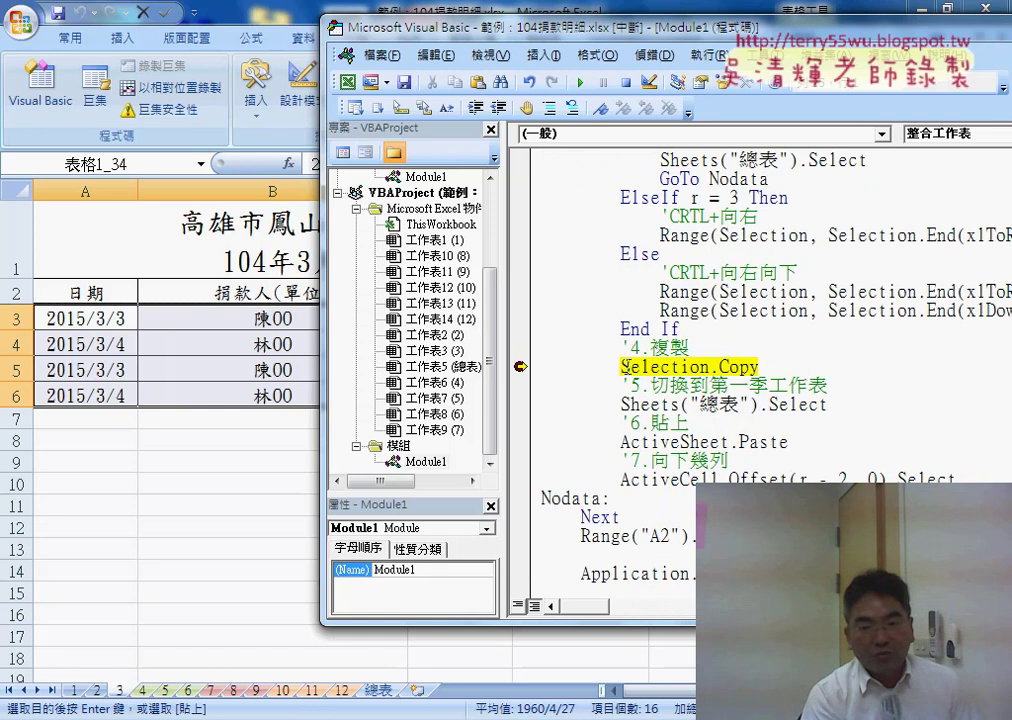
key(F8)
key(F8)
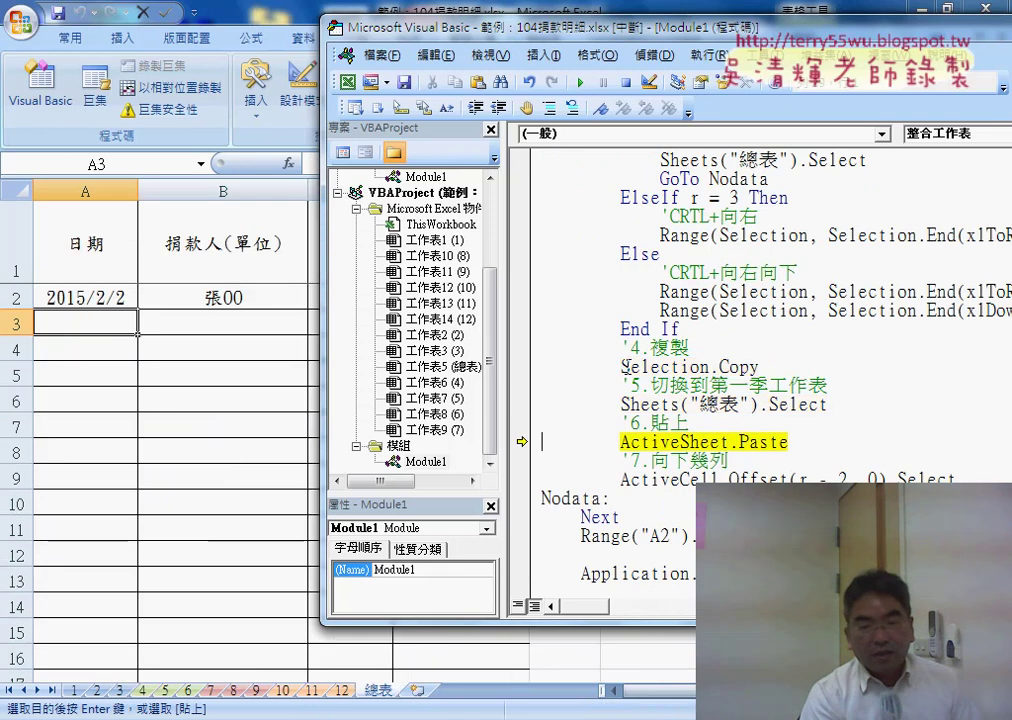
key(F8)
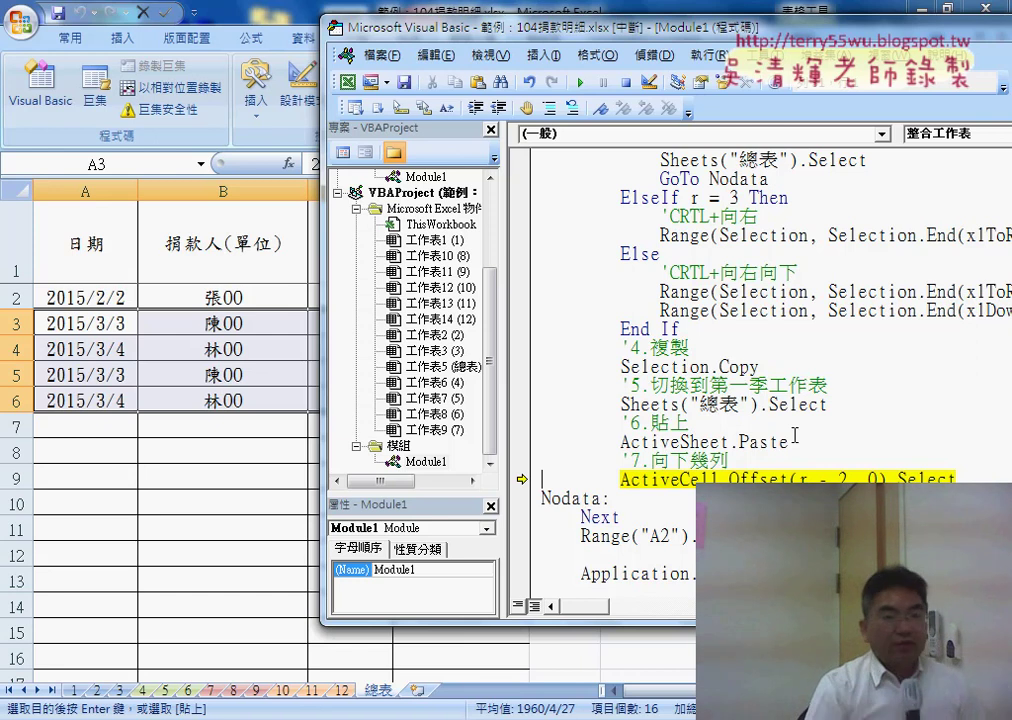
key(F8)
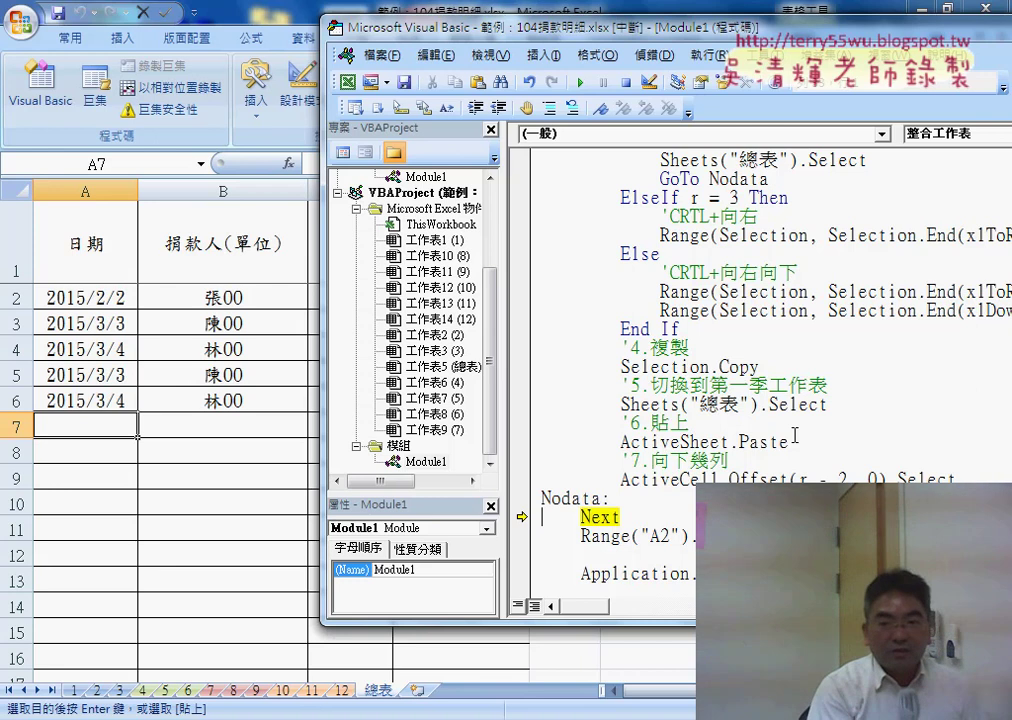
key(F8)
key(F8)
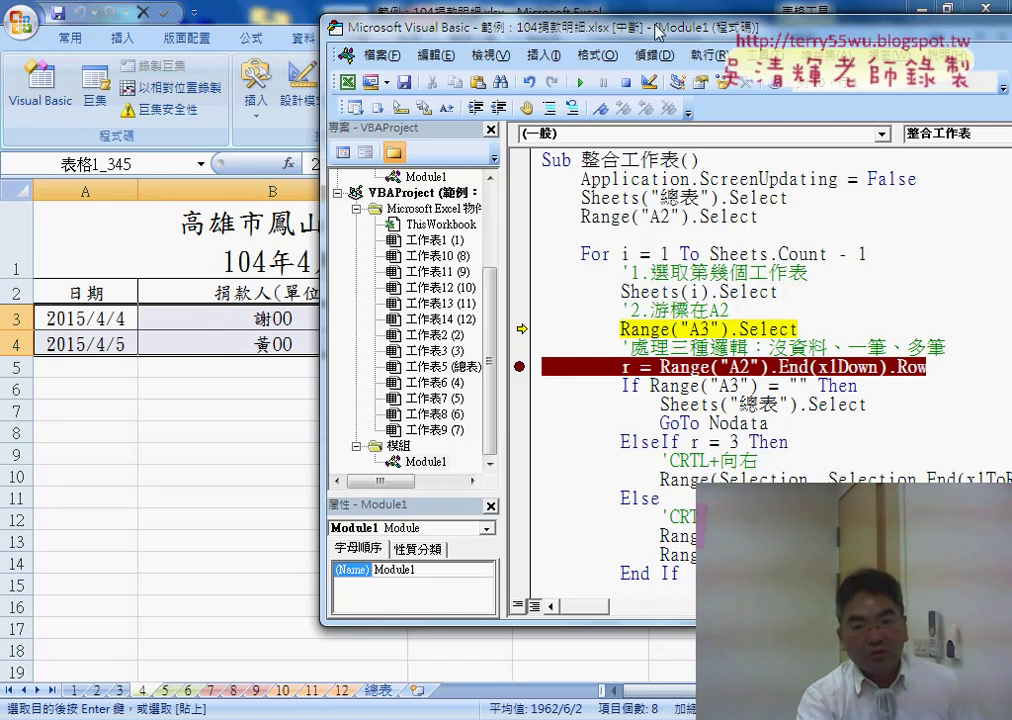
- Continue the macro with Run until it pauses on sheet 4 at the End(xlDown) line
drag(657, 33, 446, 32)
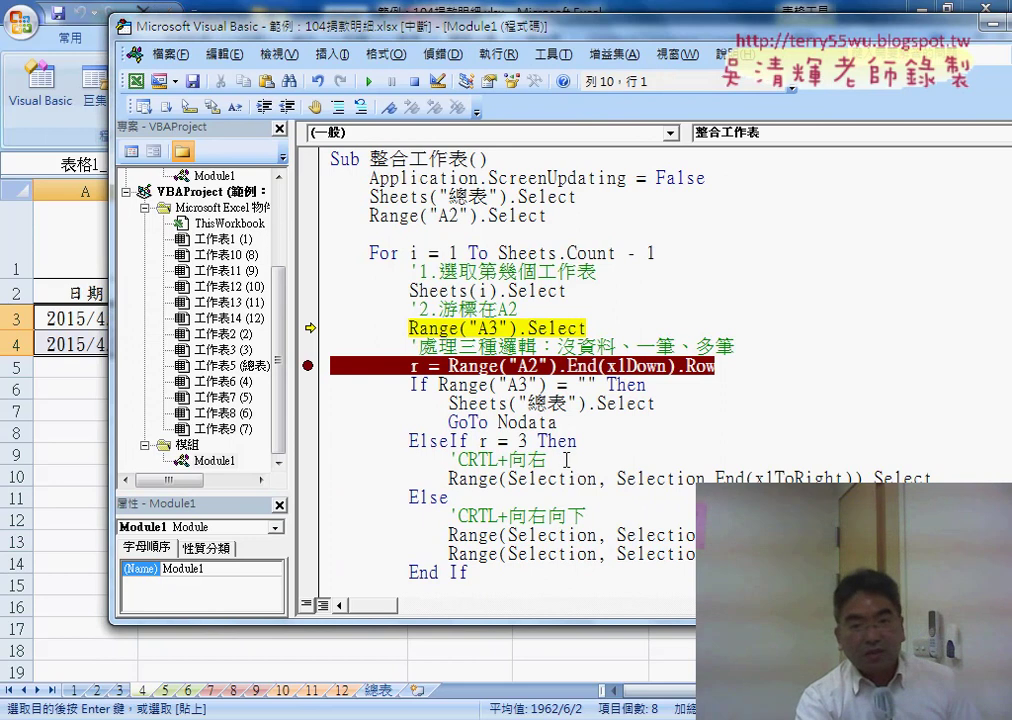
scroll(566, 459, down, 4)
scroll(585, 477, down, 1)
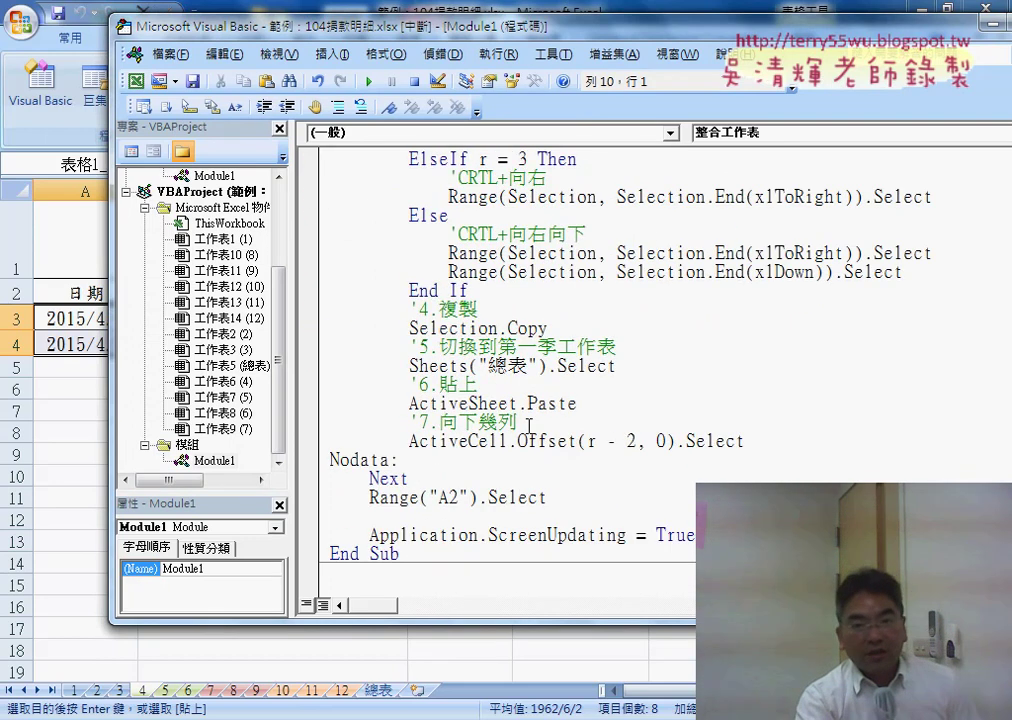
drag(410, 38, 563, 43)
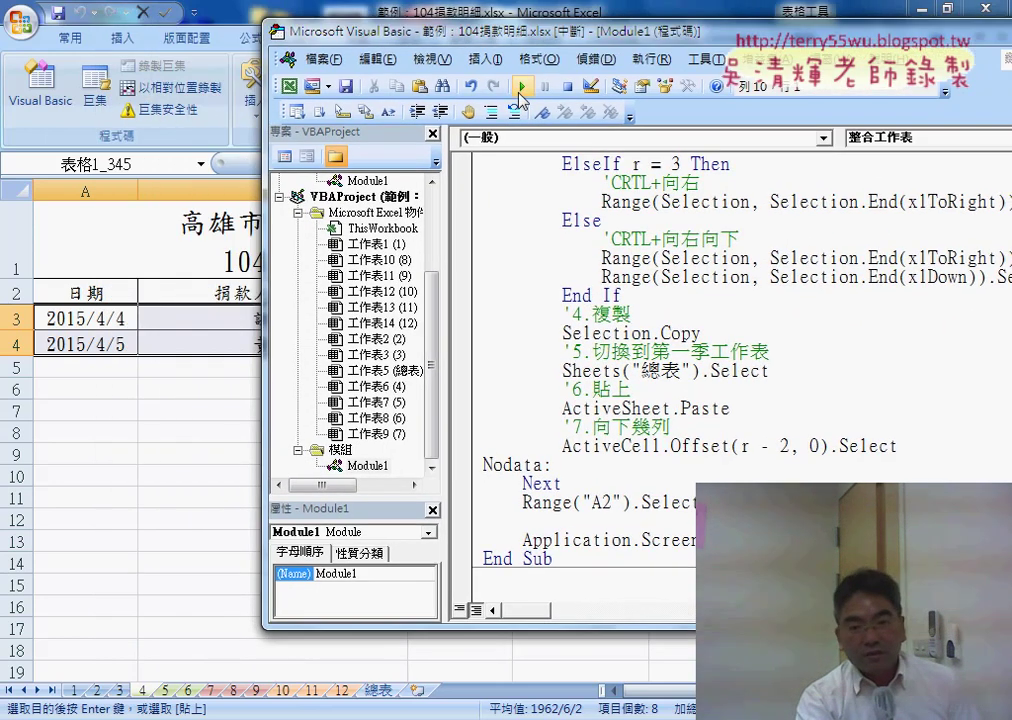
click(521, 93)
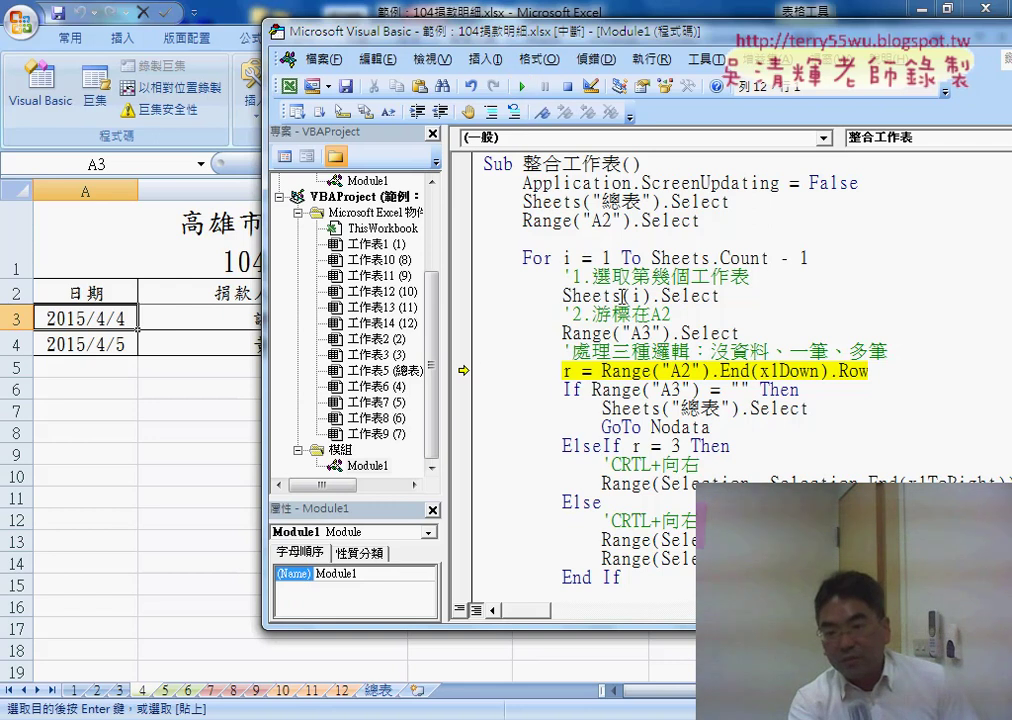
scroll(580, 380, down, 3)
scroll(580, 380, down, 1)
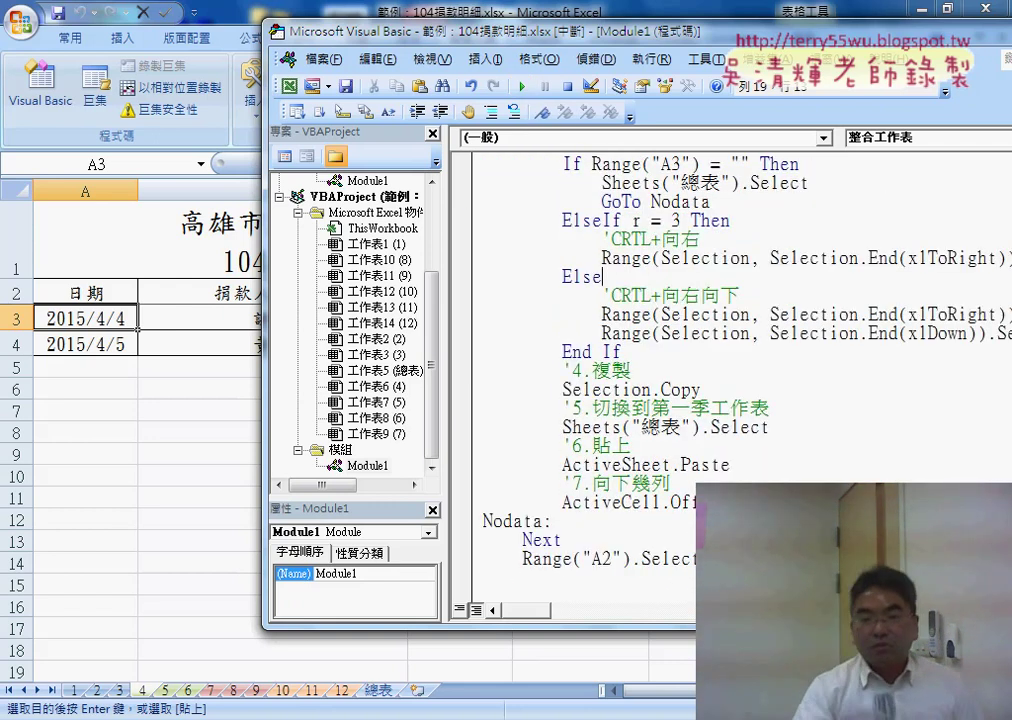
click(787, 314)
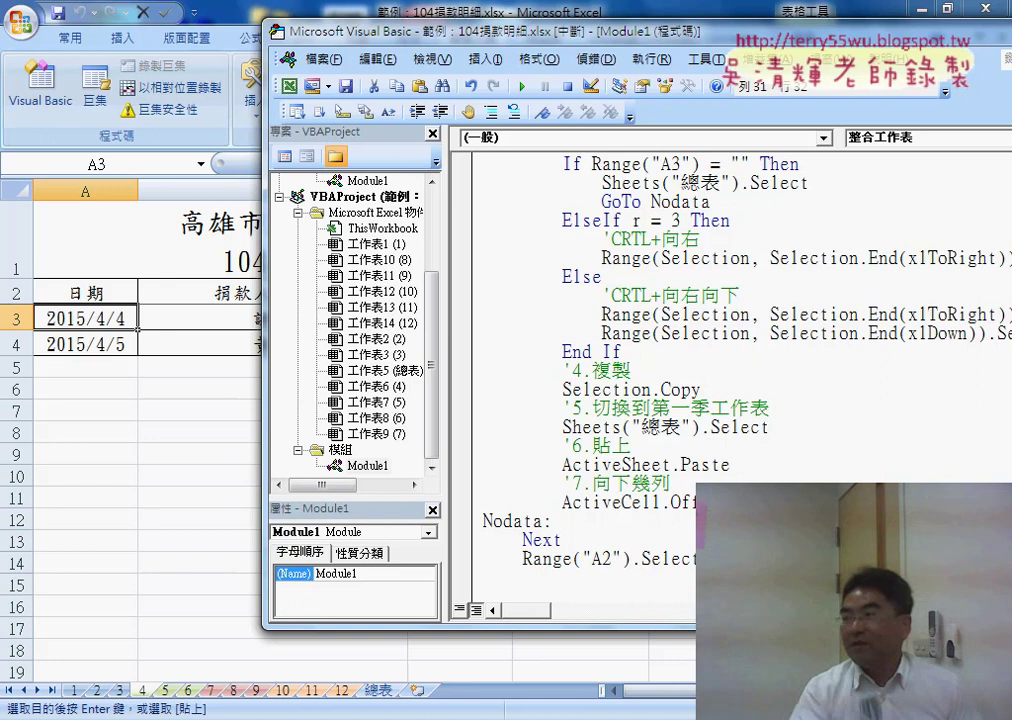
drag(562, 503, 918, 503)
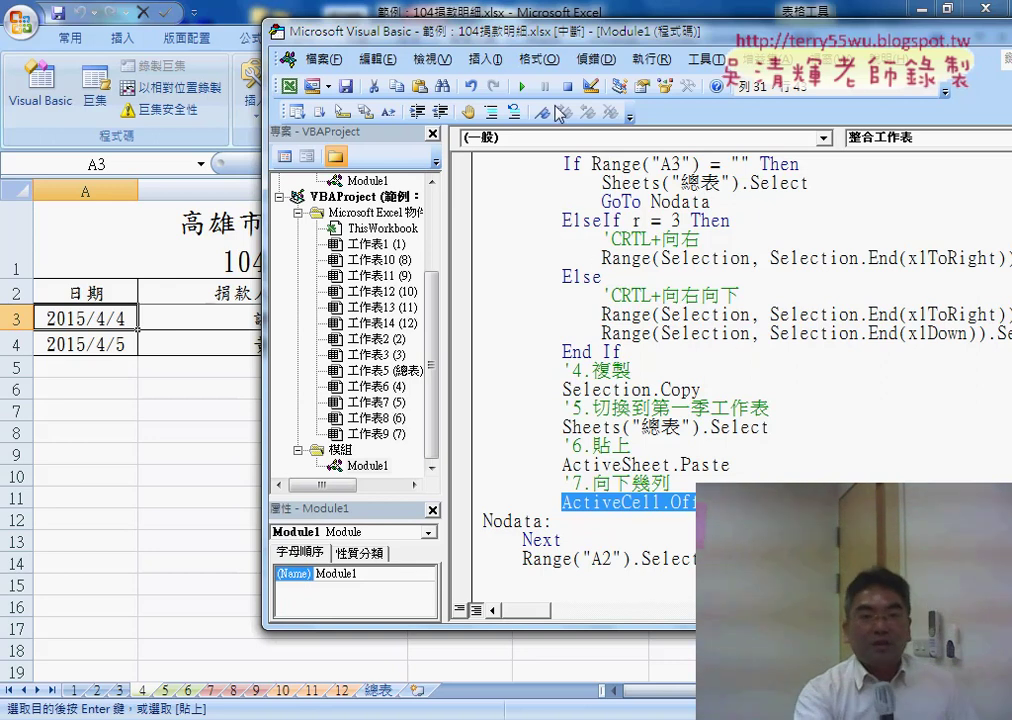
- Let the macro finish, then add an apostrophe before Application.ScreenUpdating = True
click(521, 87)
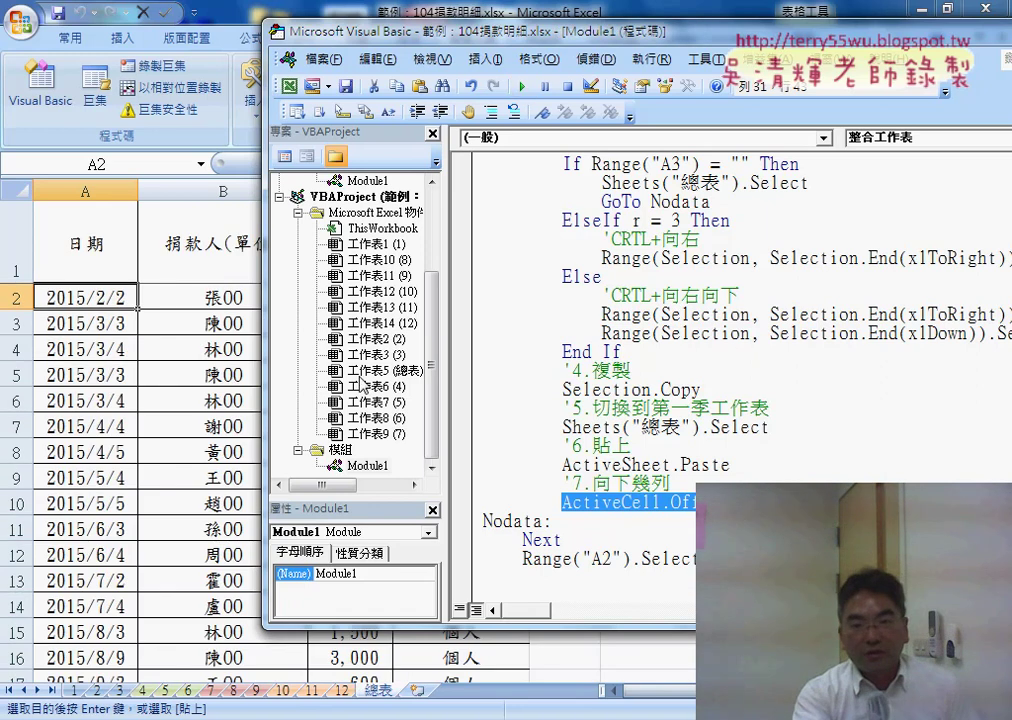
scroll(610, 455, up, 4)
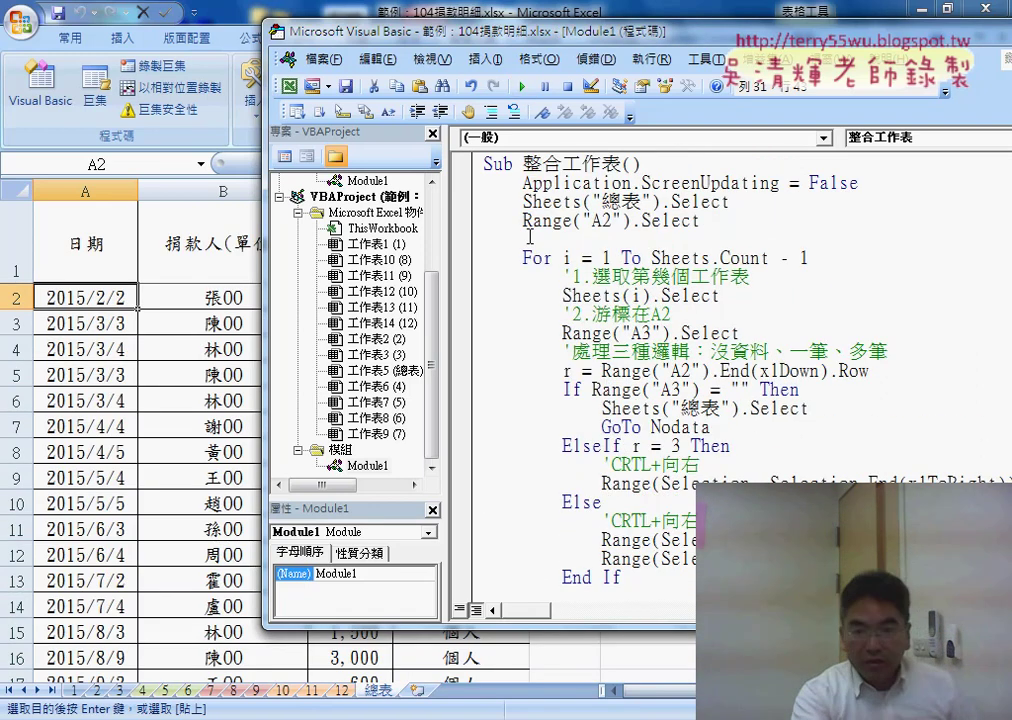
click(523, 183)
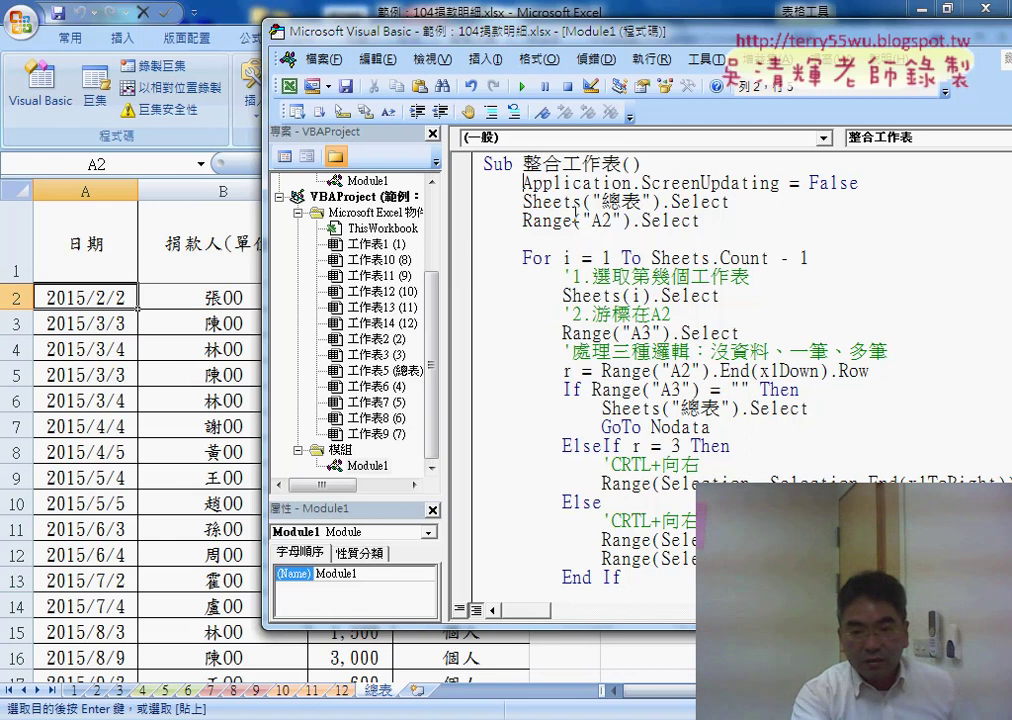
scroll(575, 217, down, 3)
scroll(575, 217, down, 3)
click(523, 483)
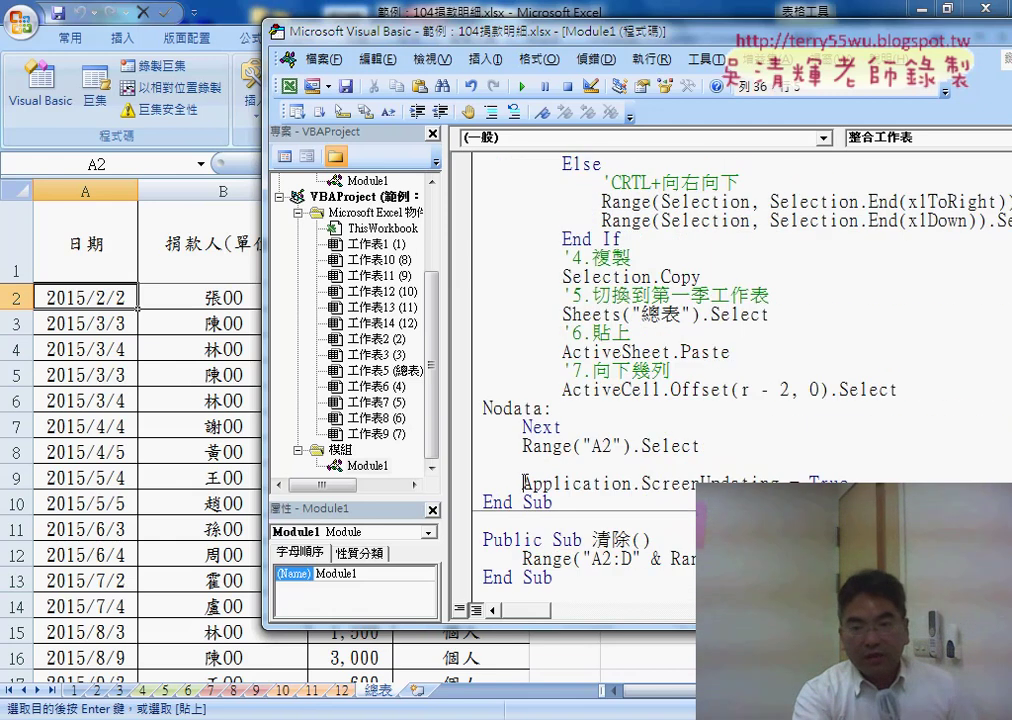
text(')
- On 總表, run 整合工作表 and 清除 alternately three times, ending with empty data rows
click(222, 452)
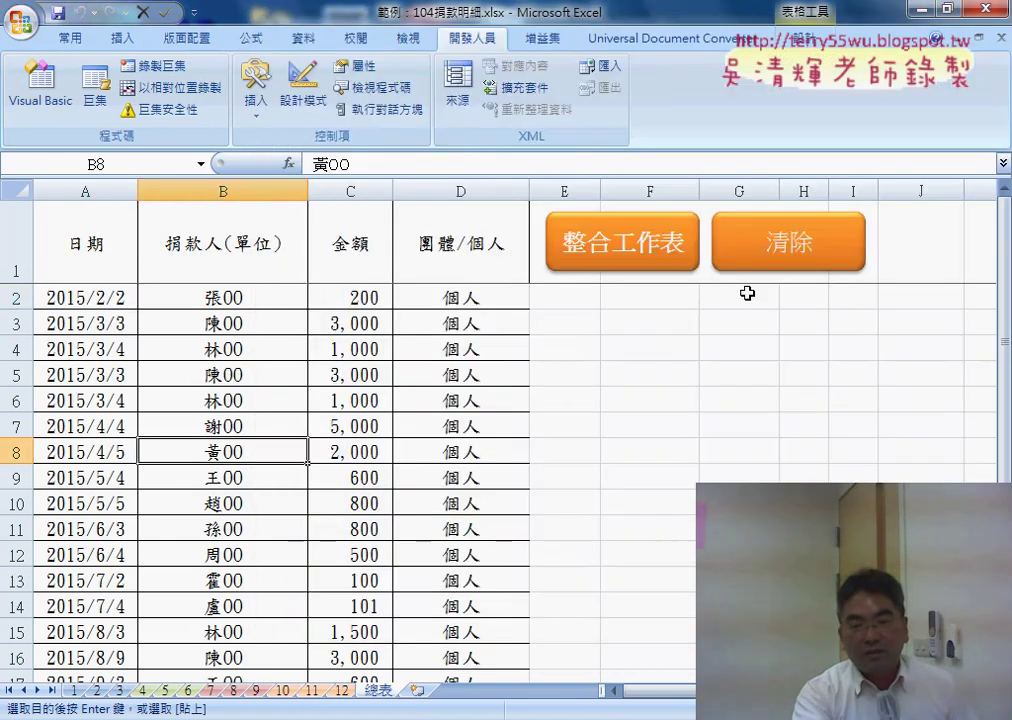
click(779, 241)
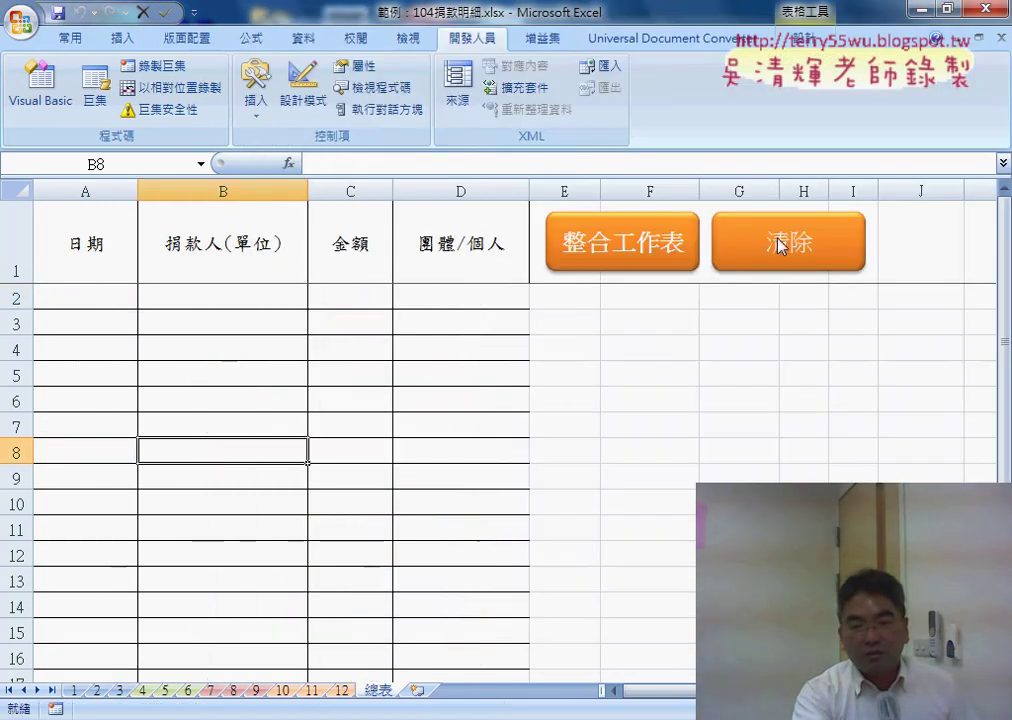
click(609, 253)
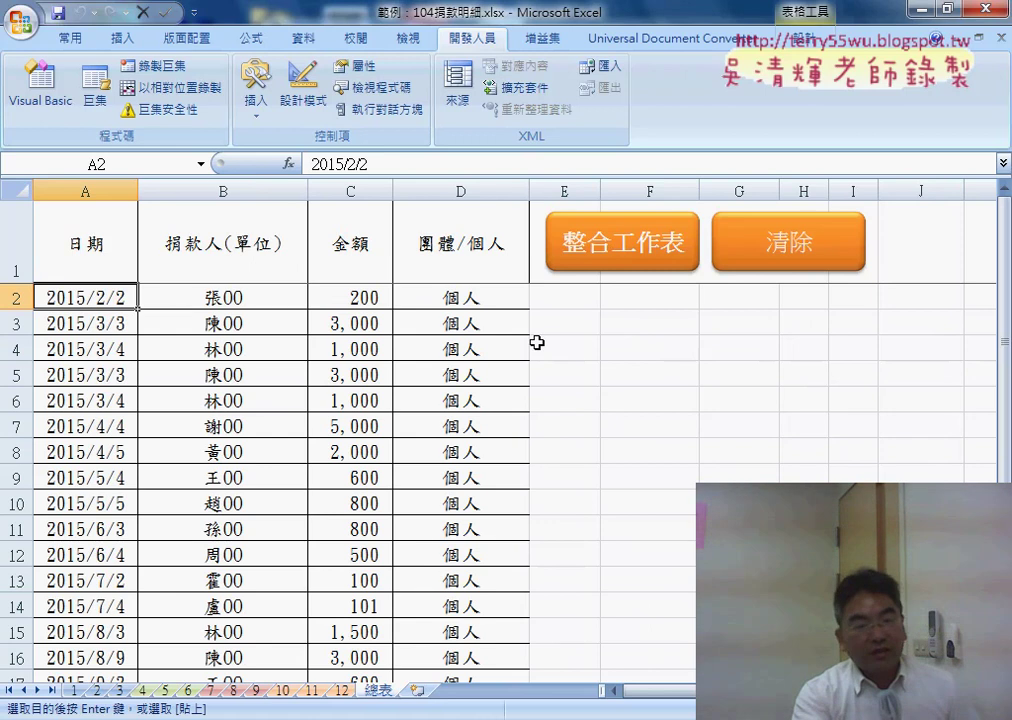
scroll(326, 449, down, 3)
scroll(326, 449, down, 1)
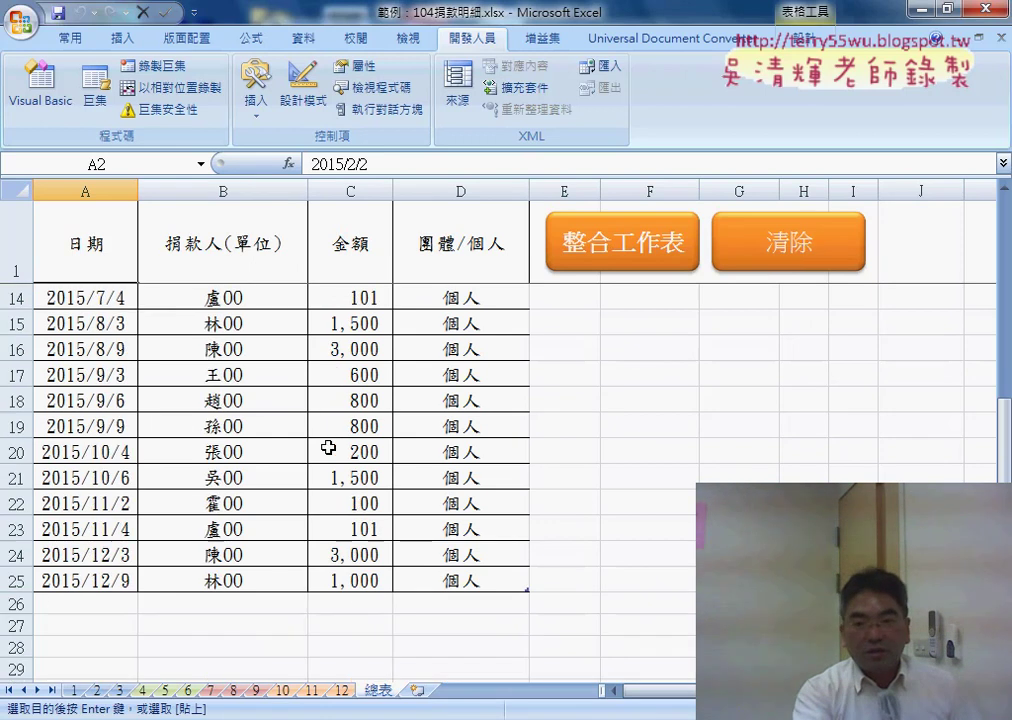
click(786, 253)
scroll(736, 383, up, 3)
scroll(736, 383, up, 1)
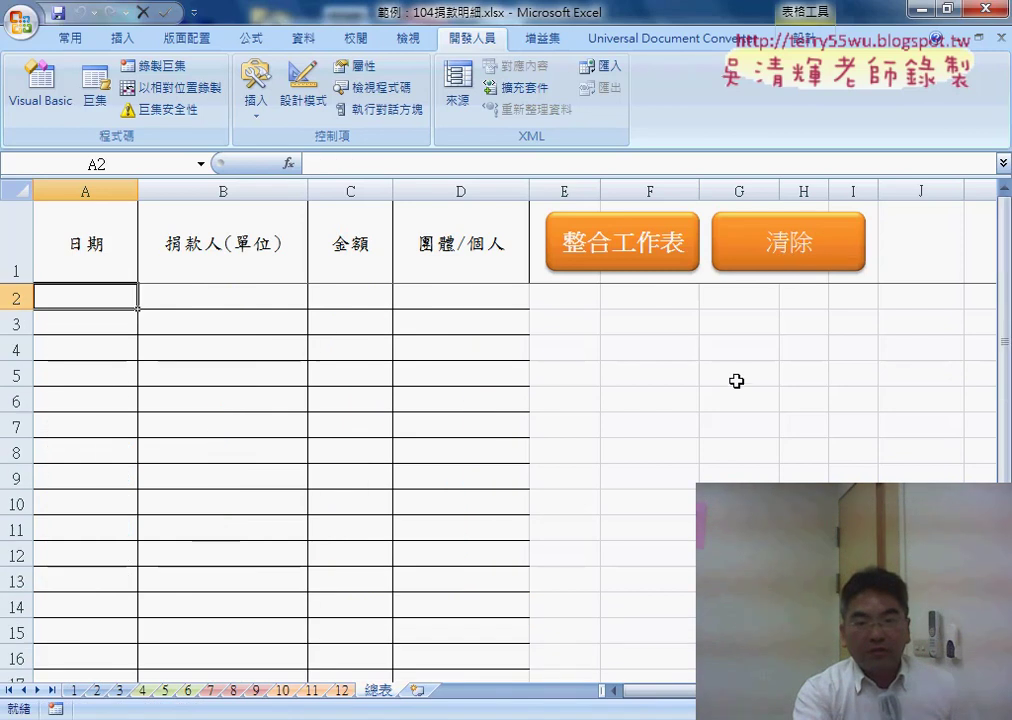
click(617, 250)
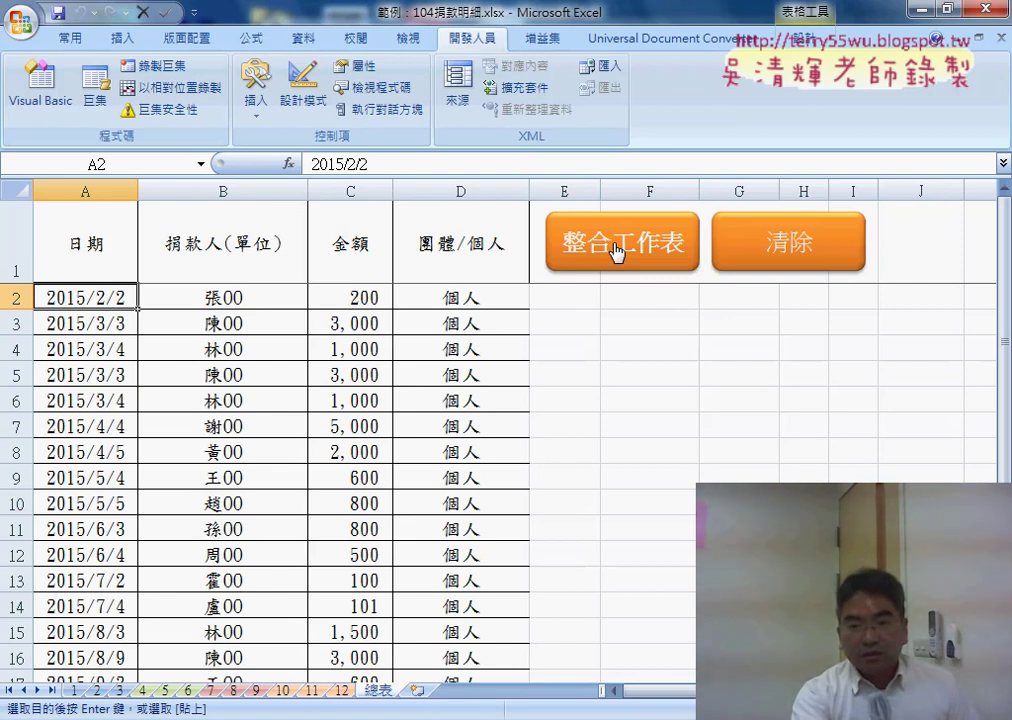
click(773, 242)
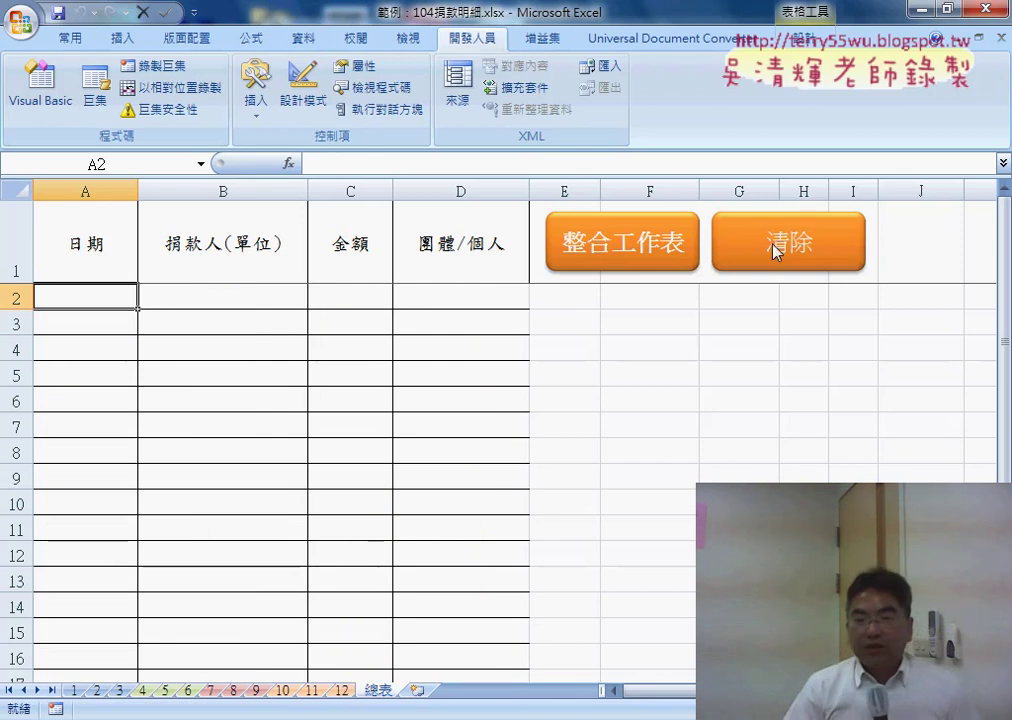
click(615, 243)
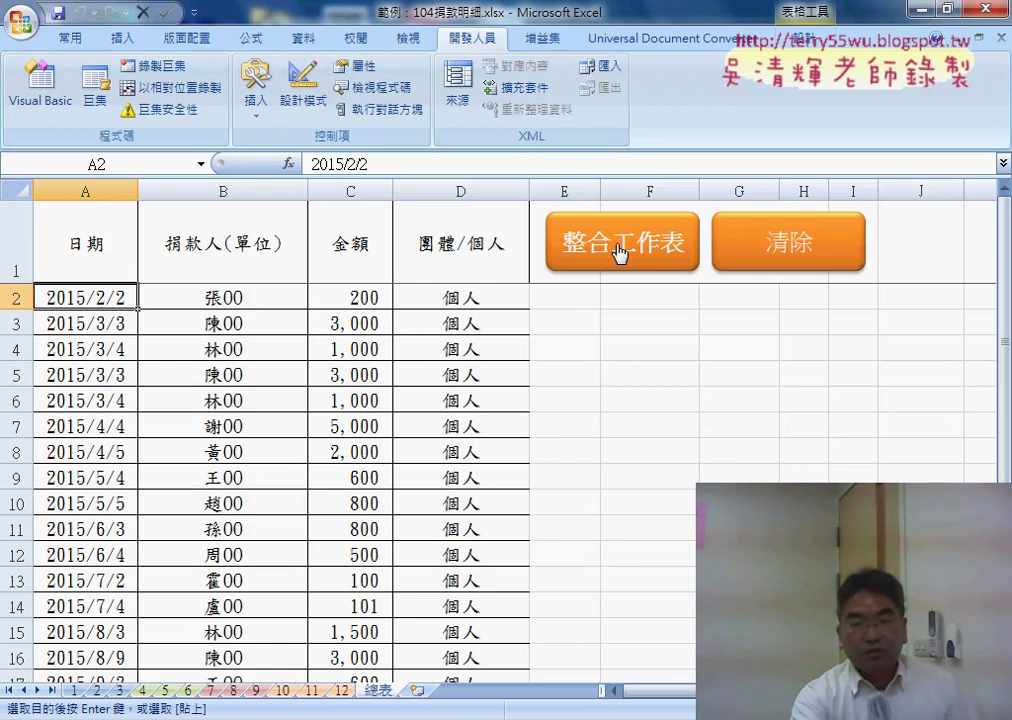
click(772, 262)
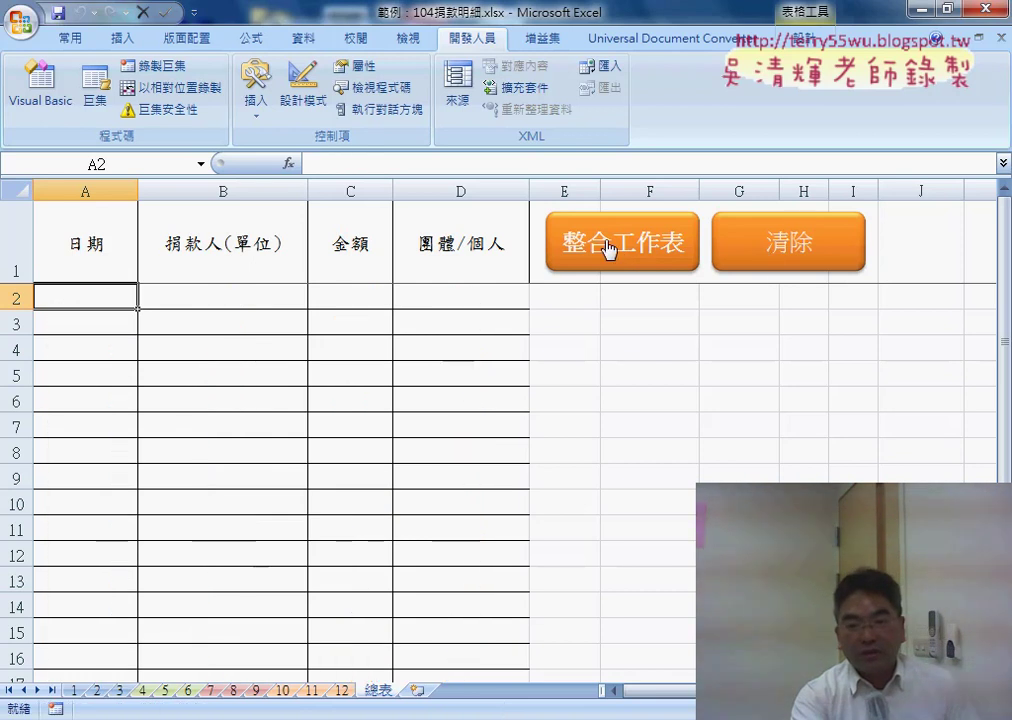
- Open the 整合工作表 macro code through the shape's 指定巨集 > 編輯
right_click(609, 249)
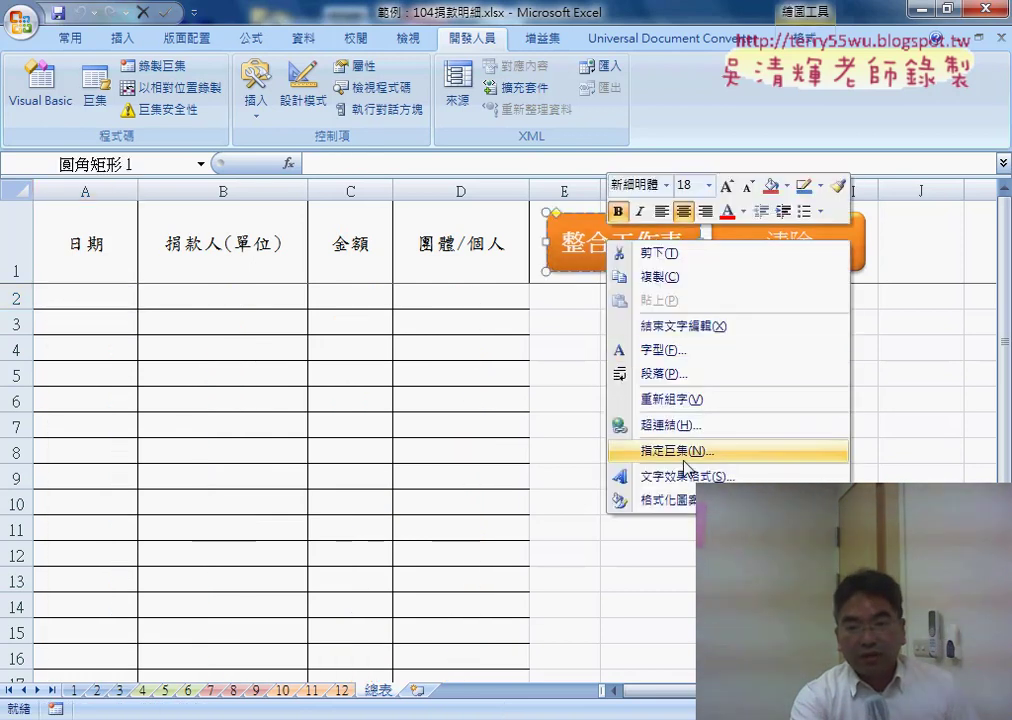
click(690, 452)
click(855, 197)
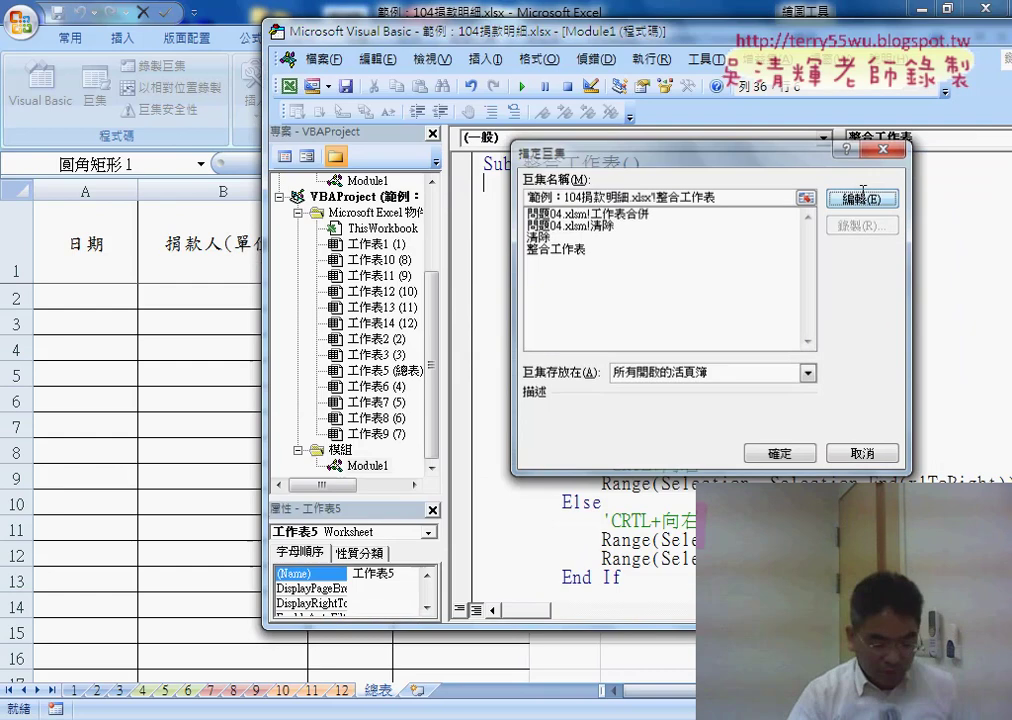
- Delete the apostrophes before ScreenUpdating = False and ScreenUpdating = True
click(524, 183)
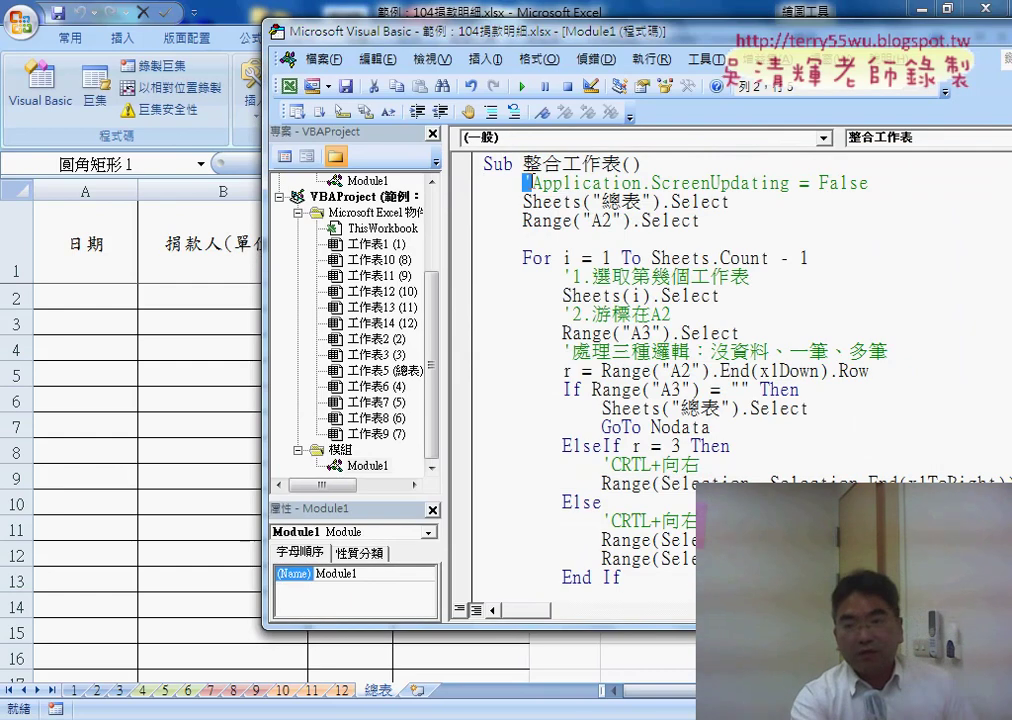
key(Delete)
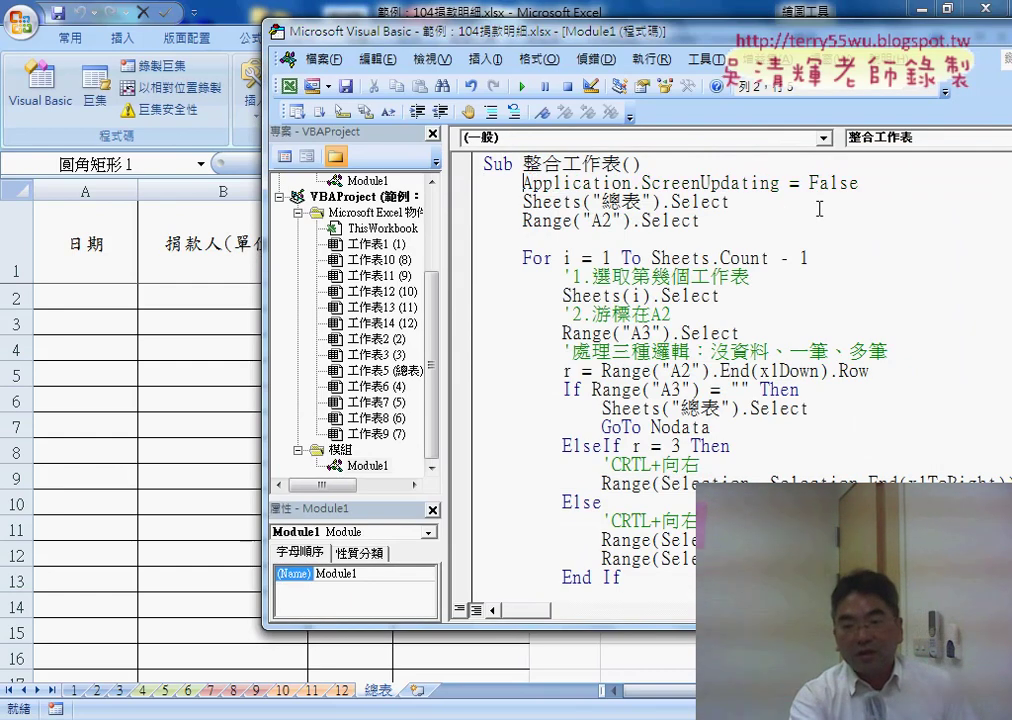
drag(858, 183, 523, 183)
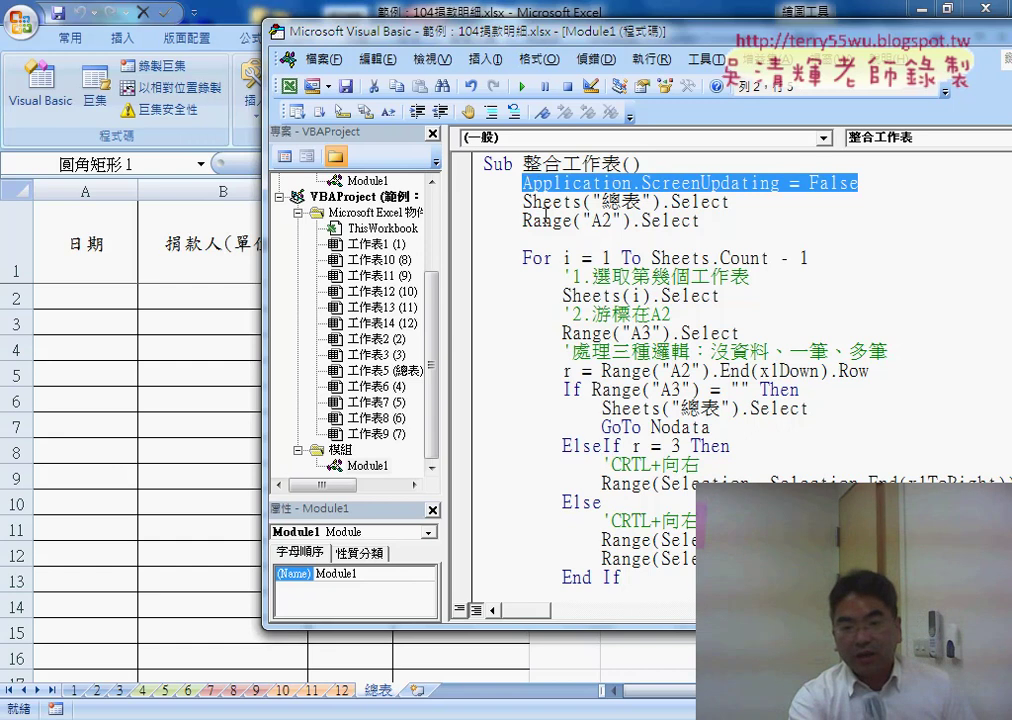
scroll(546, 212, down, 4)
scroll(546, 212, down, 2)
click(535, 483)
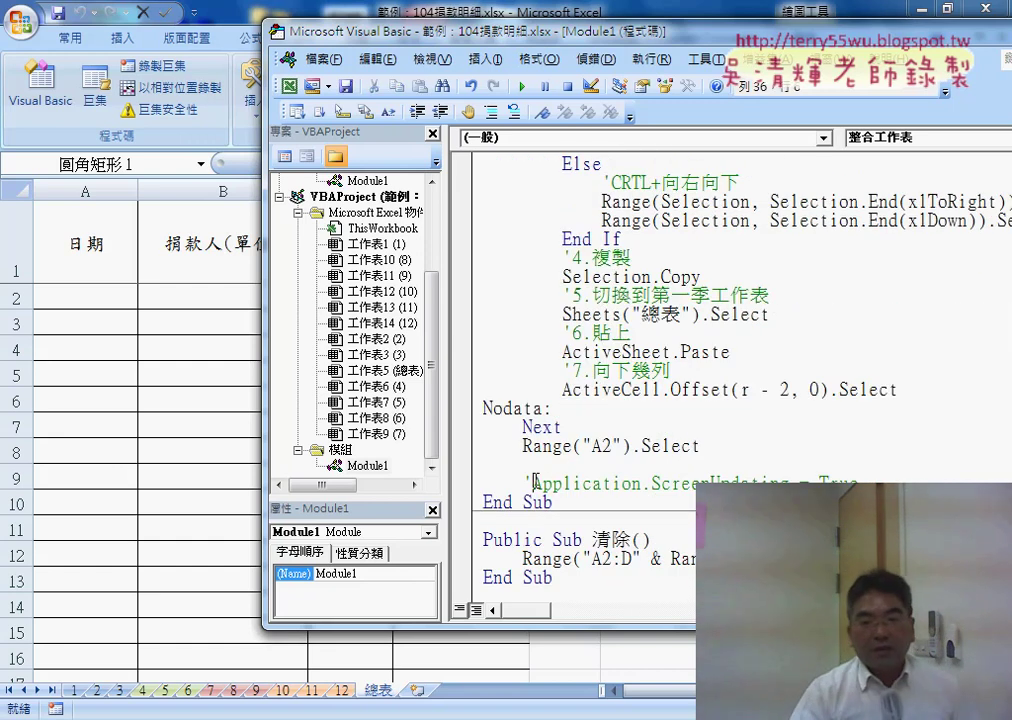
key(shift+Left)
key(Delete)
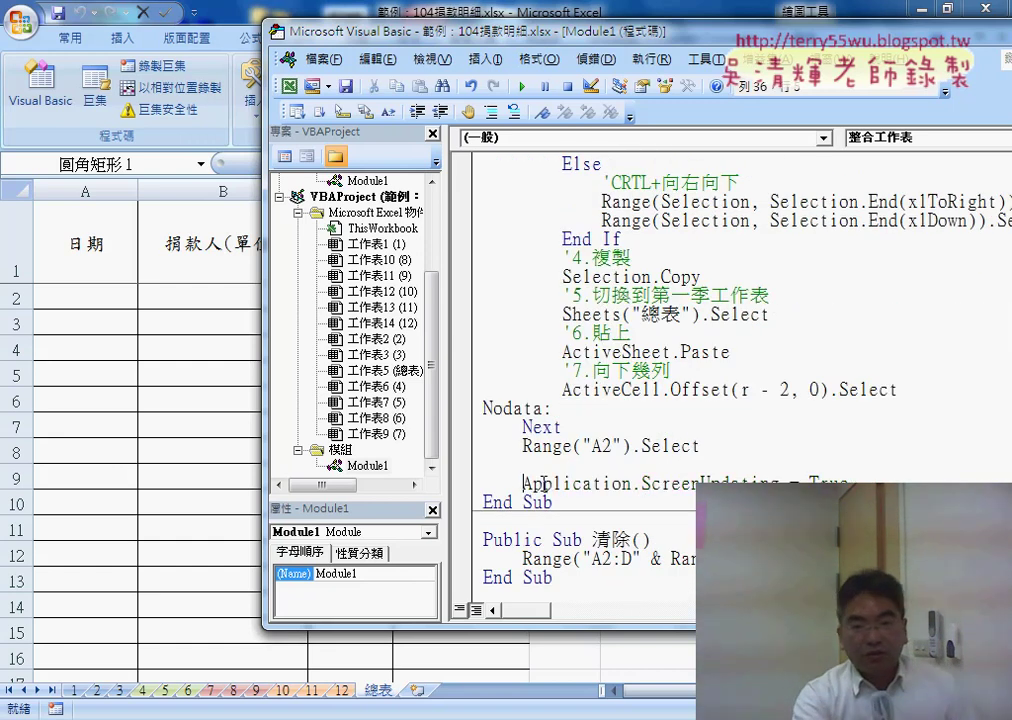
- On 總表, run 整合工作表 and then clear the results with 清除
click(209, 409)
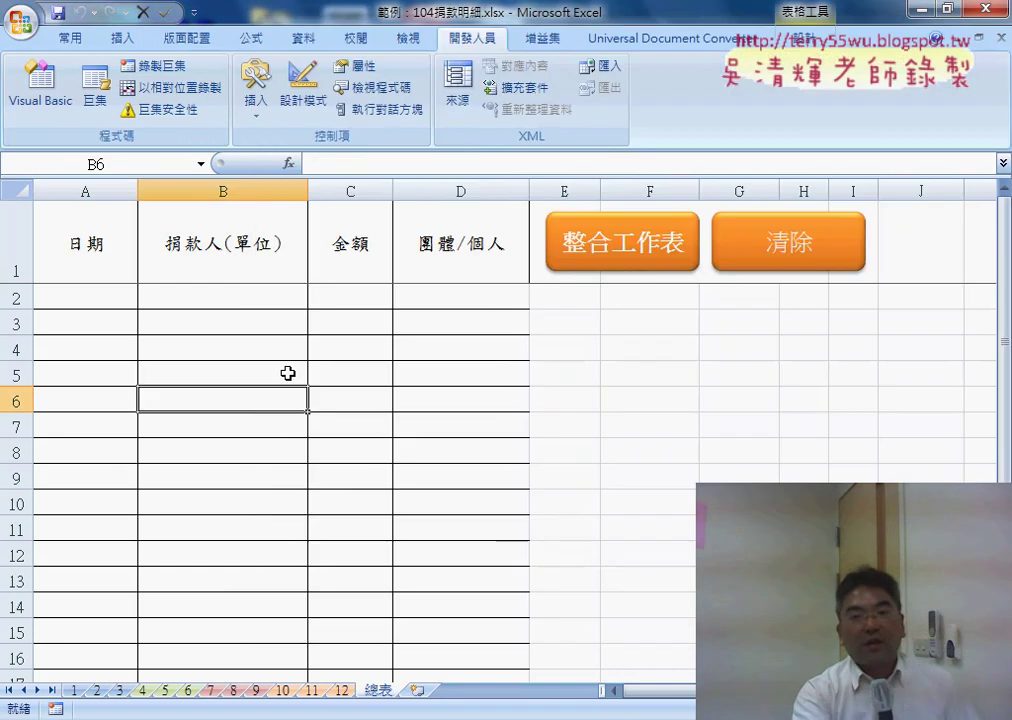
click(748, 327)
click(619, 252)
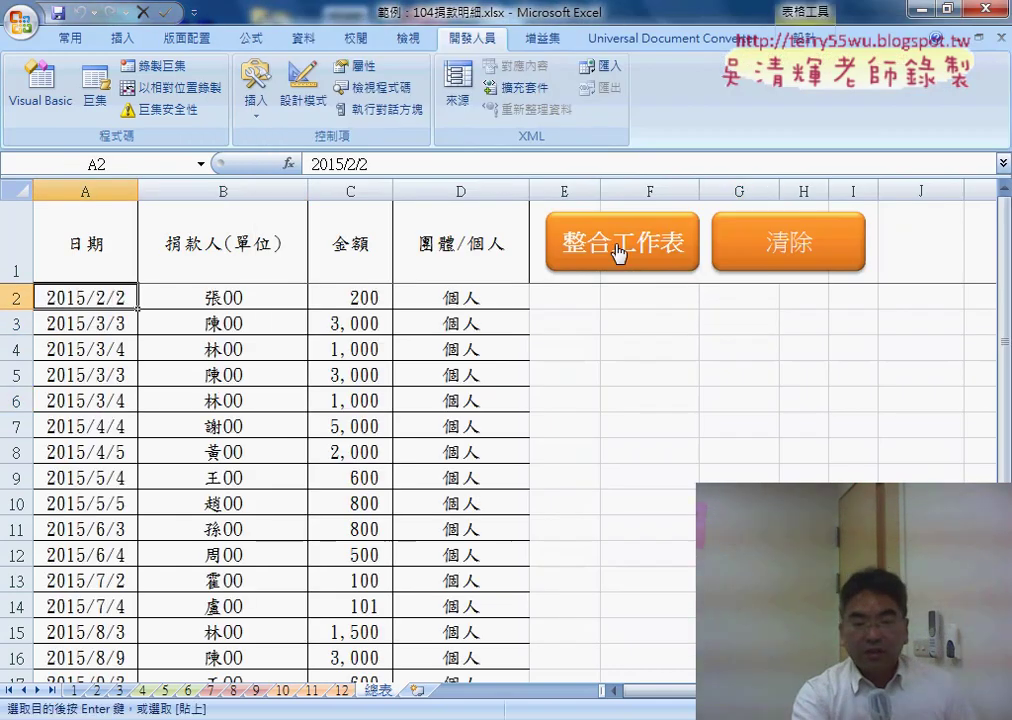
click(795, 265)
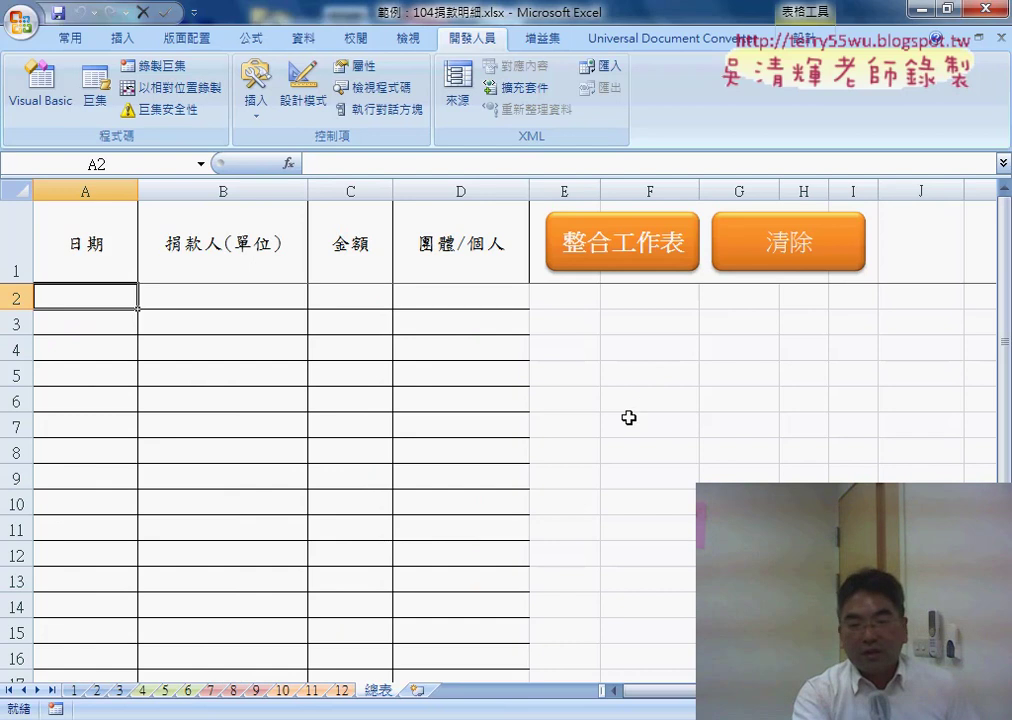
- Bring the VBA editor forward and scroll up to the start of Sub 整合工作表
click(660, 590)
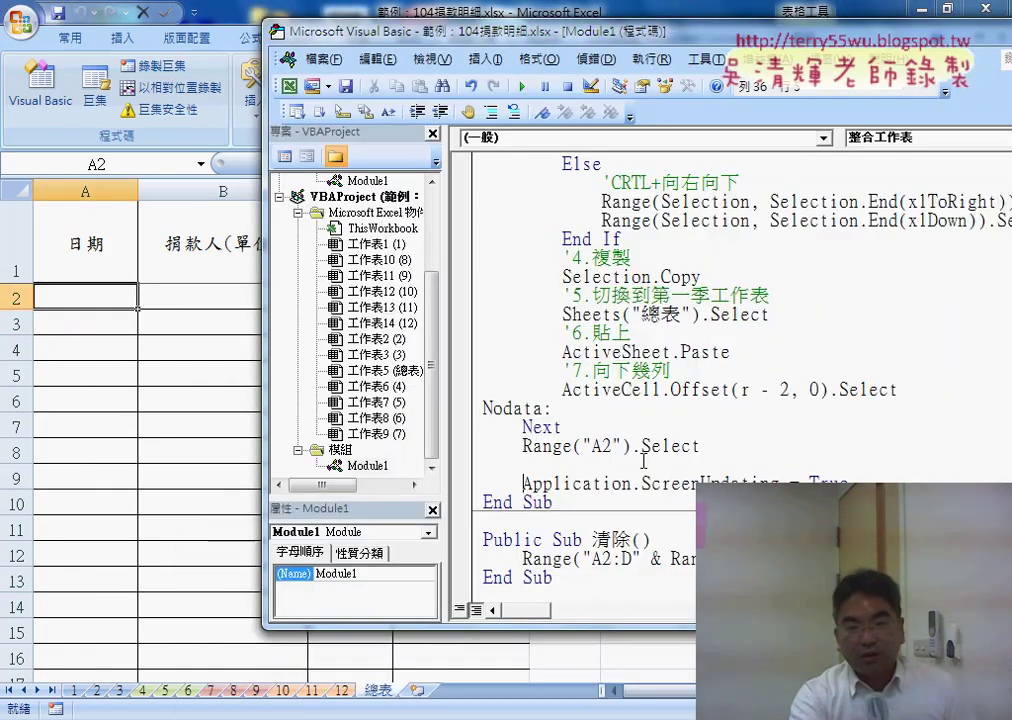
drag(445, 31, 245, 36)
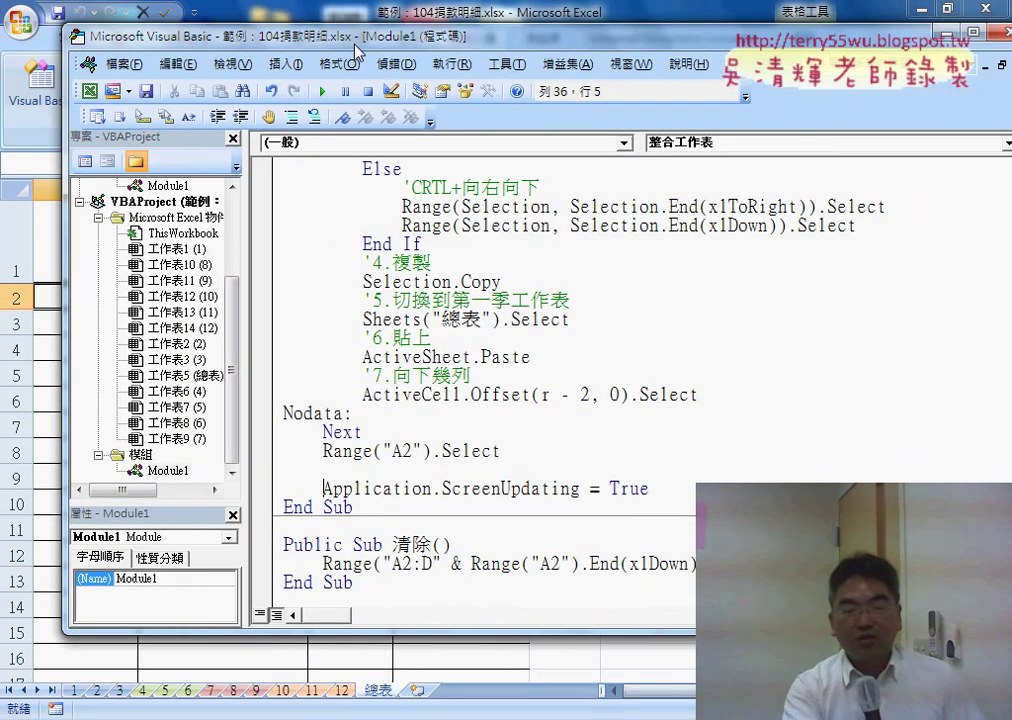
scroll(445, 303, up, 3)
scroll(445, 303, up, 3)
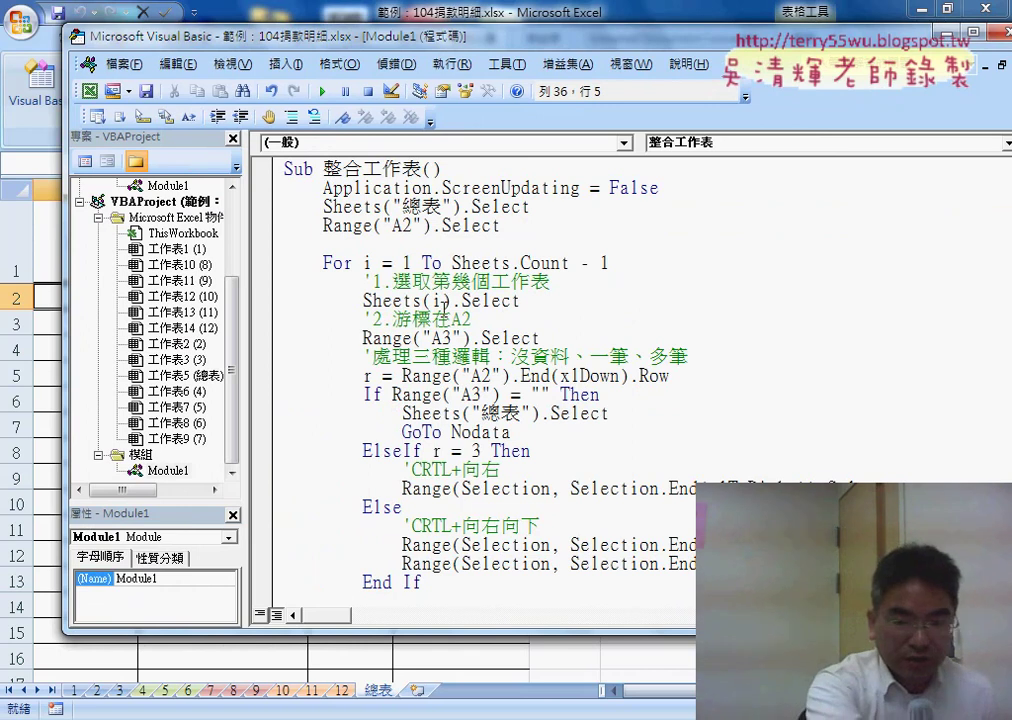